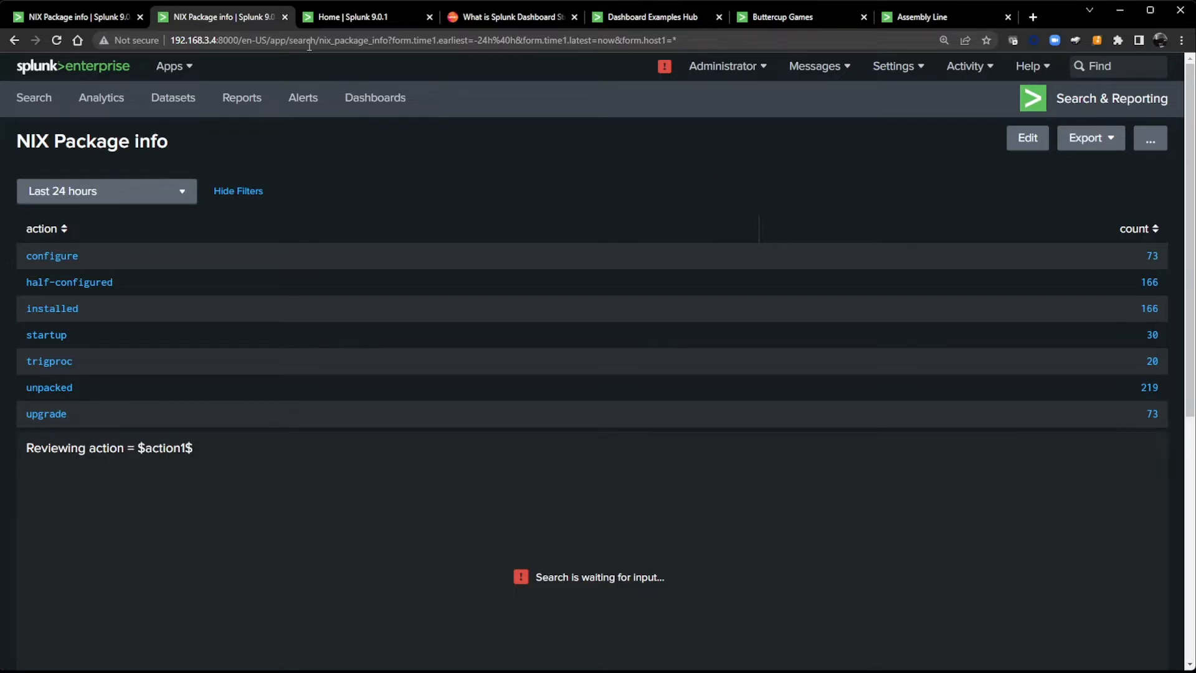
- Open the list of dashboards in the Search & Reporting app
{"action": "left_click", "coordinate": [354, 16]}
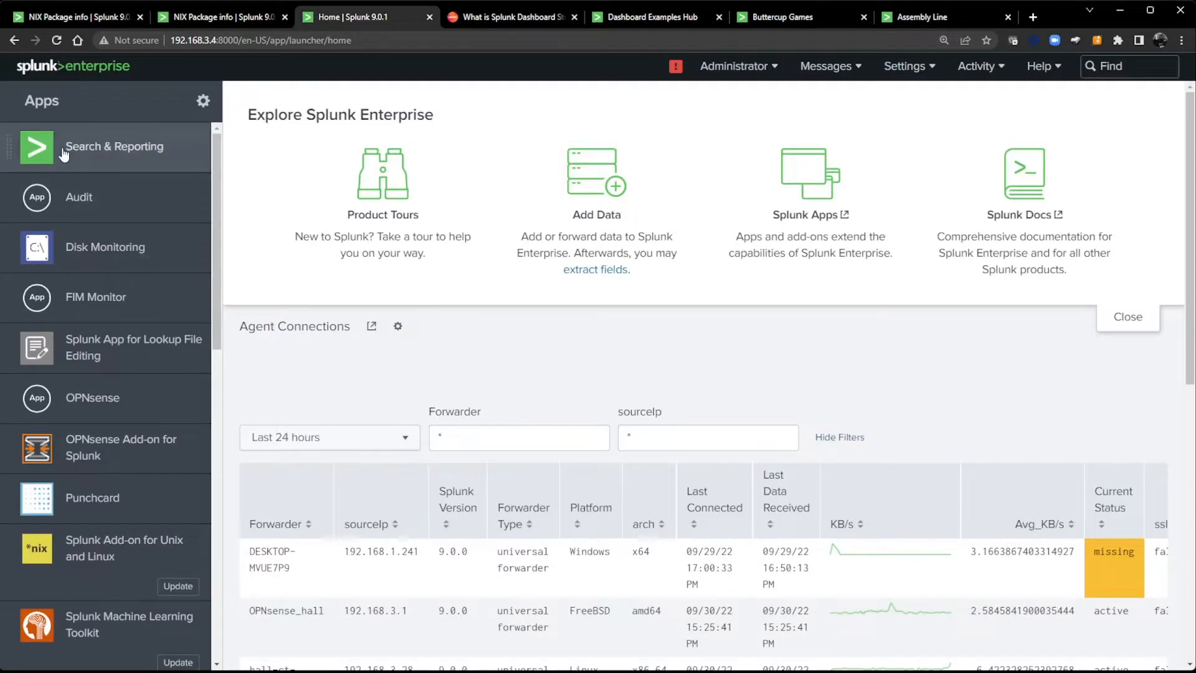
{"action": "left_click", "coordinate": [132, 170]}
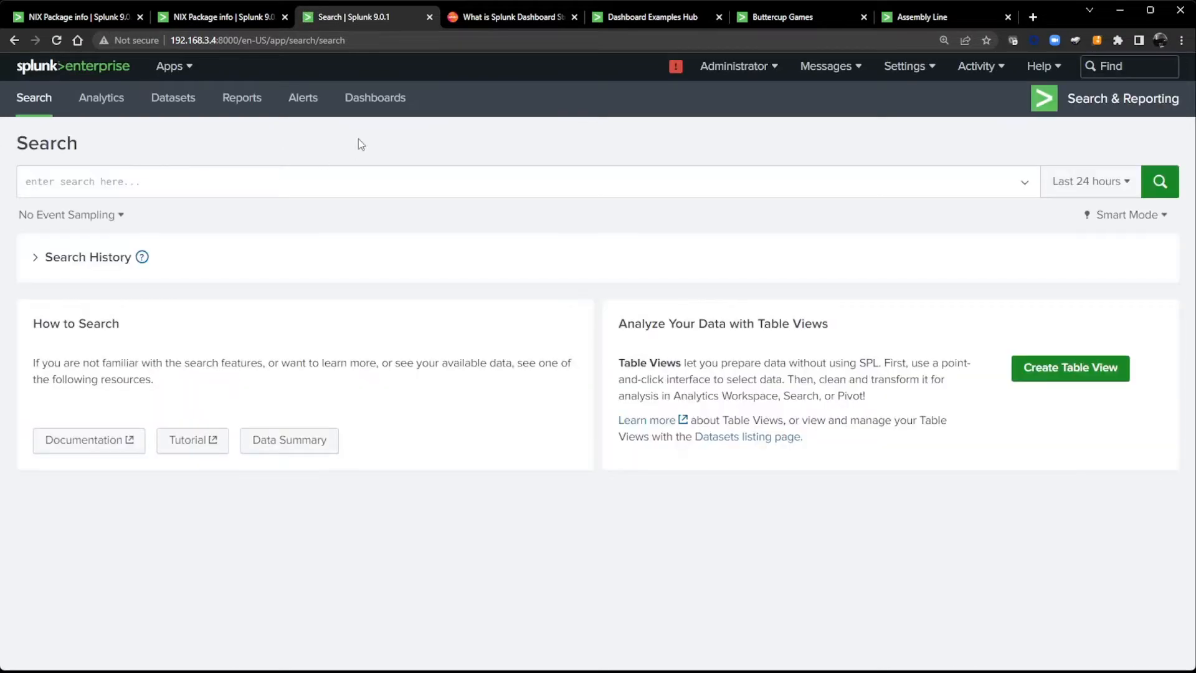
{"action": "left_click", "coordinate": [372, 100]}
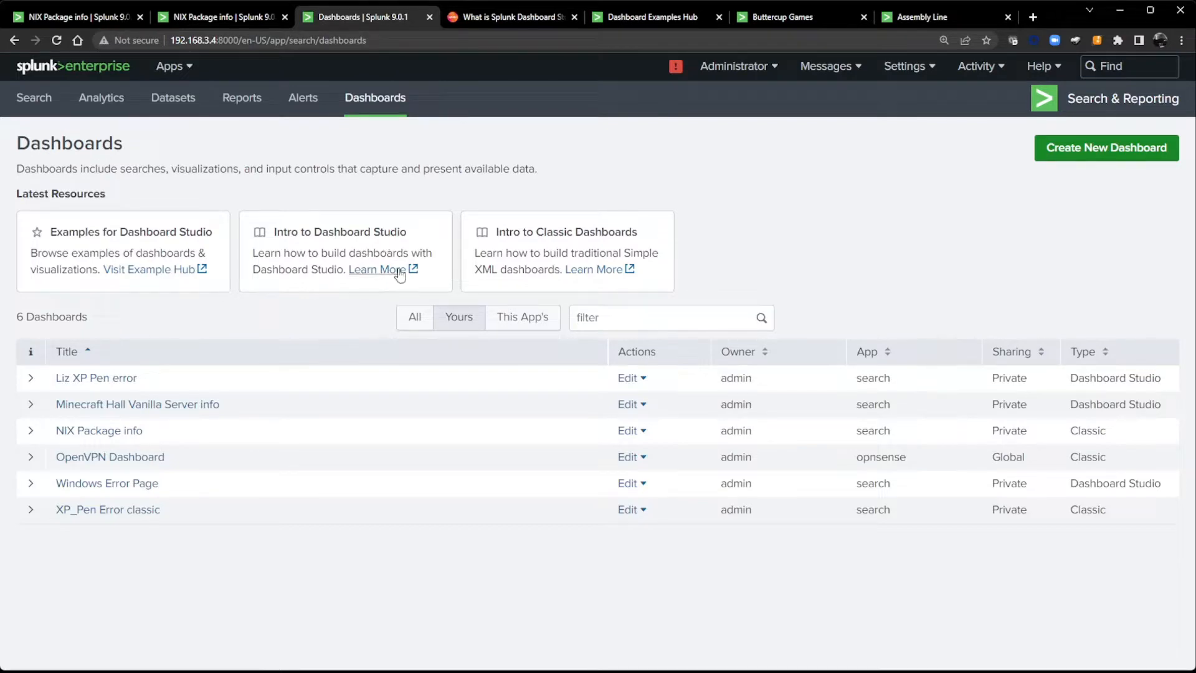
- Review the "What is Splunk Dashboard Studio?" documentation page, including its sample dashboard and use cases
{"action": "left_click", "coordinate": [511, 18]}
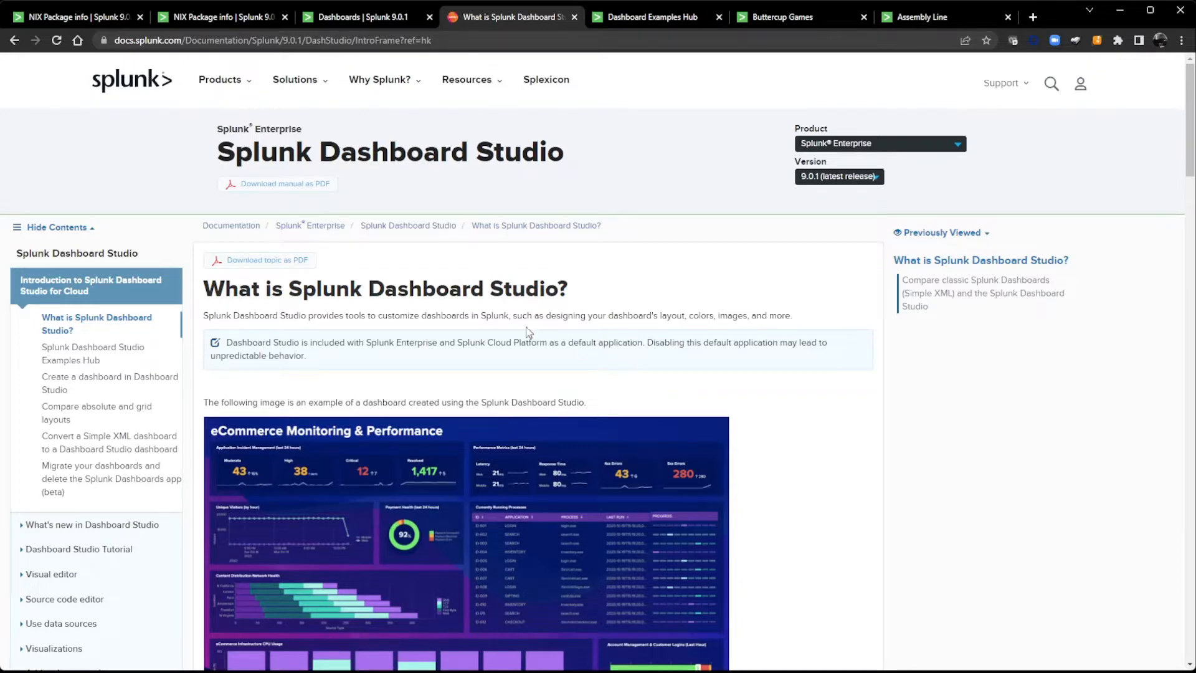
{"action": "scroll", "coordinate": [438, 356], "scroll_direction": "down", "scroll_amount": 8}
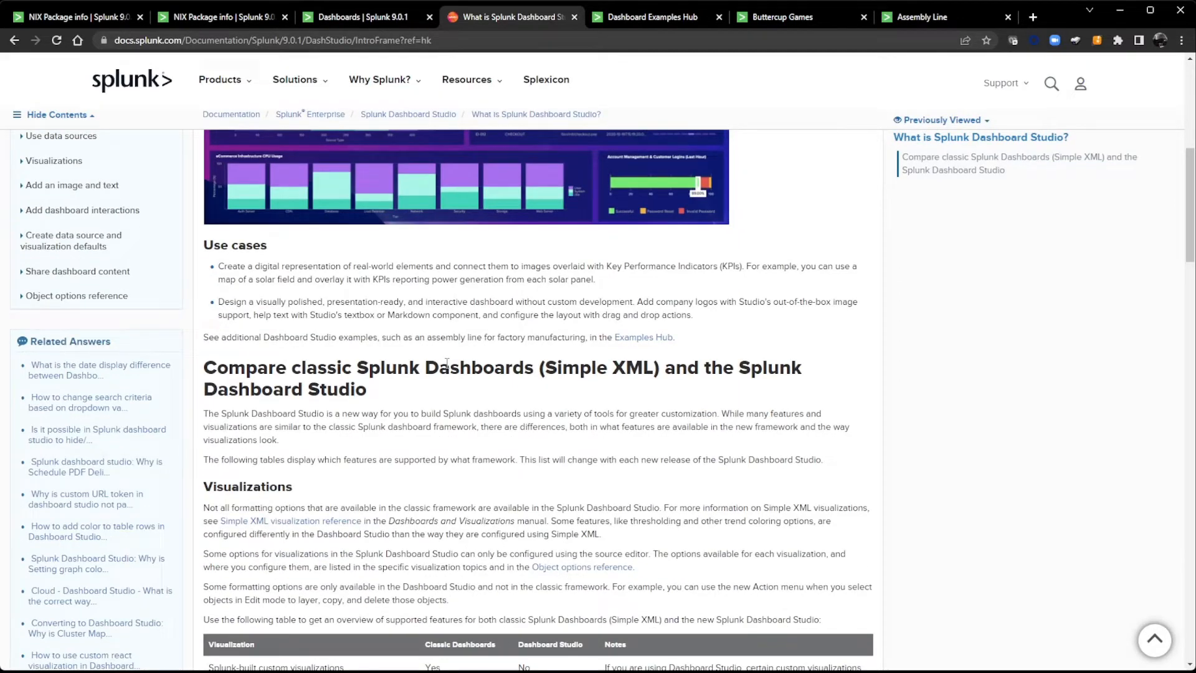
{"action": "scroll", "coordinate": [447, 362], "scroll_direction": "up", "scroll_amount": 6}
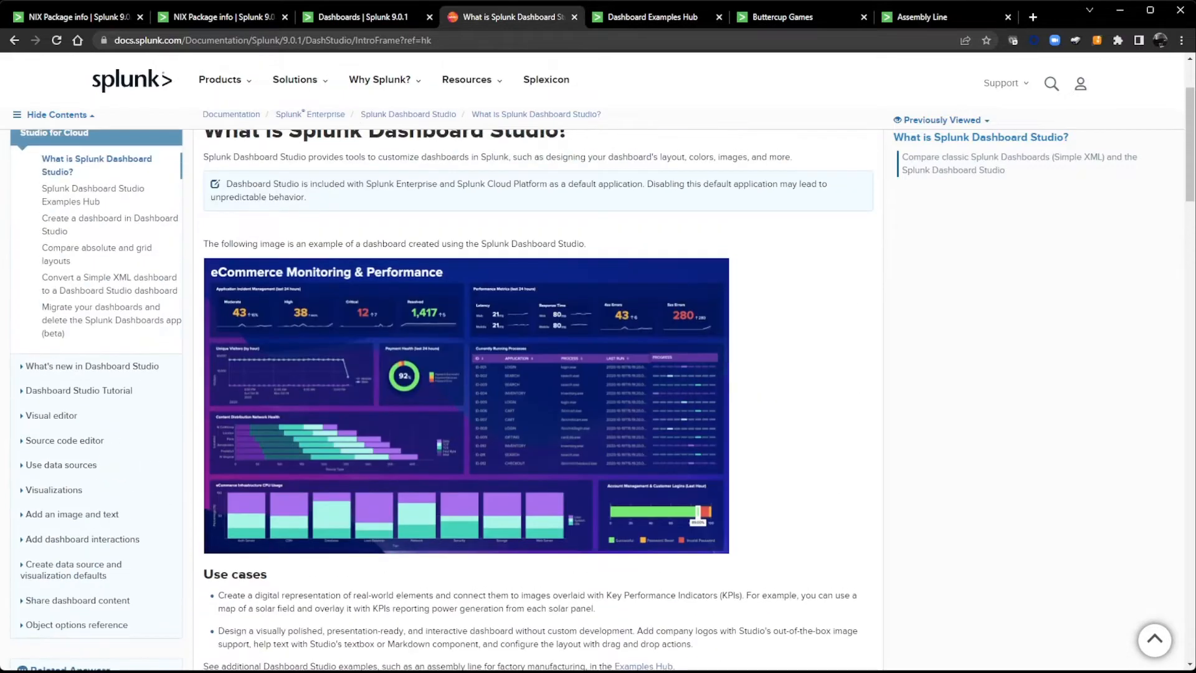
- Browse the Gauges, Table, Inputs and Single Value categories in the Dashboard Examples Hub
{"action": "left_click", "coordinate": [327, 18]}
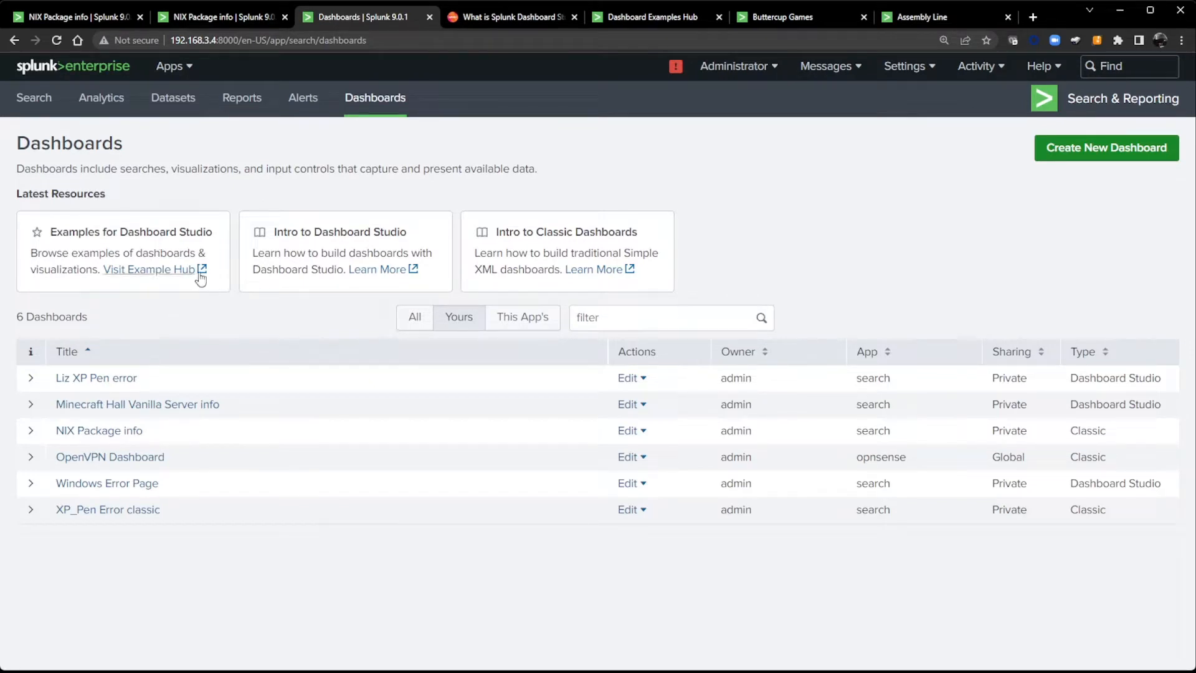
{"action": "left_click", "coordinate": [648, 20]}
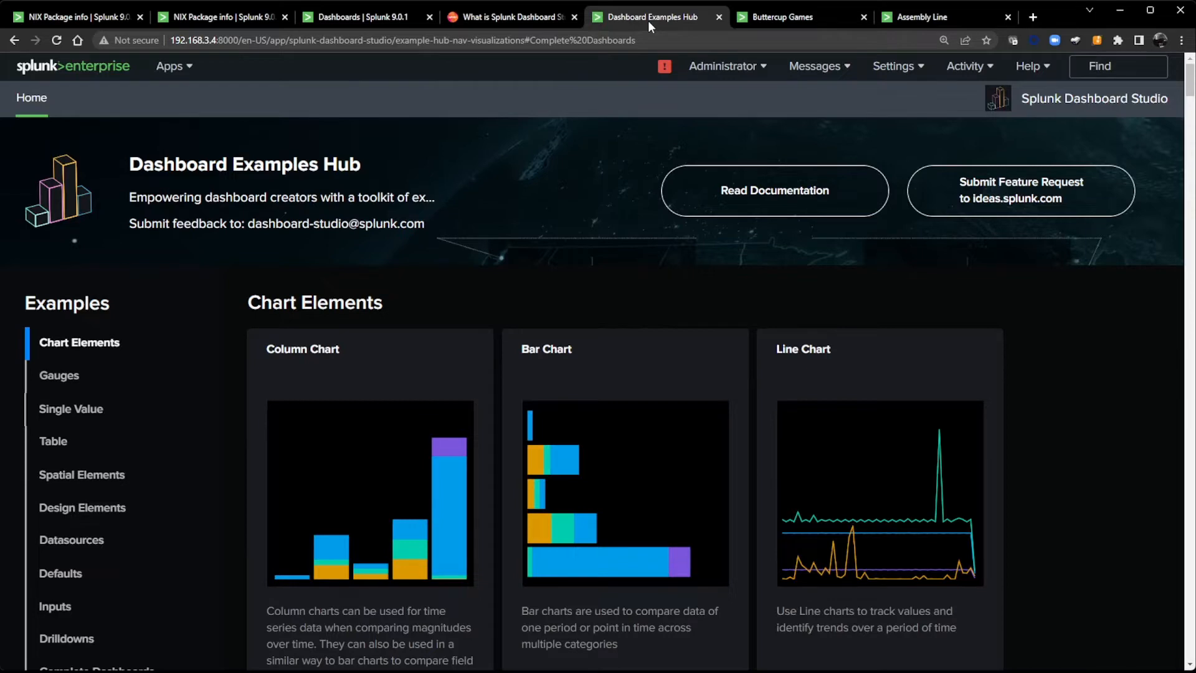
{"action": "left_click", "coordinate": [72, 385]}
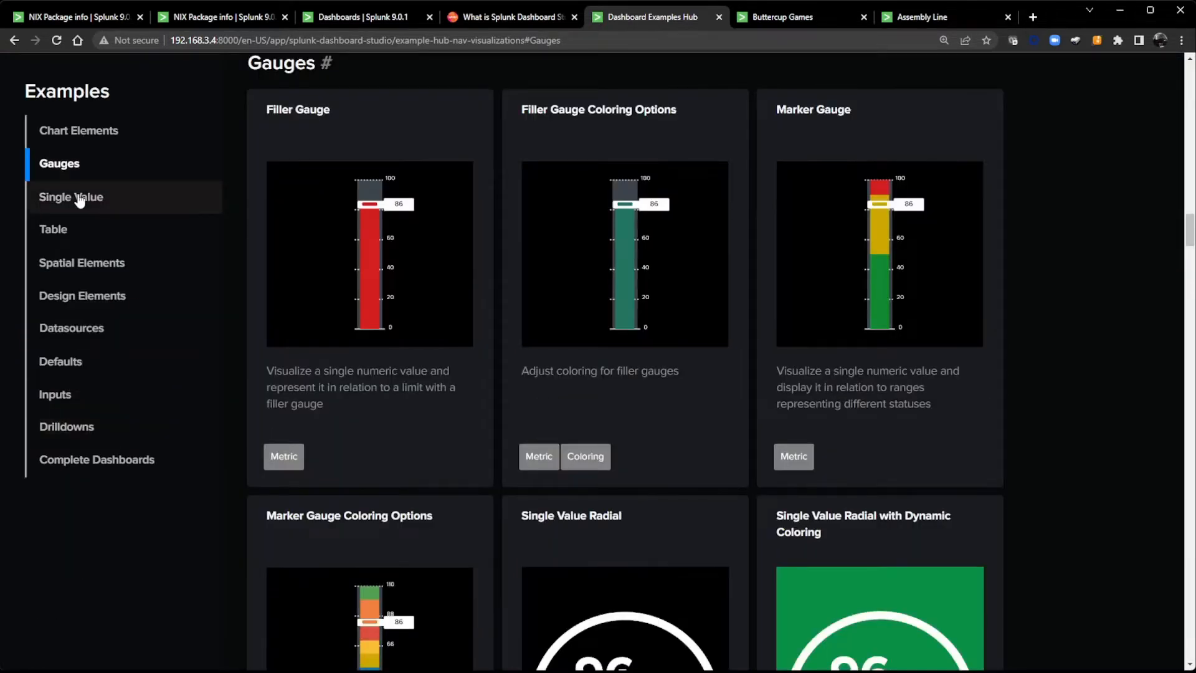
{"action": "left_click", "coordinate": [53, 230]}
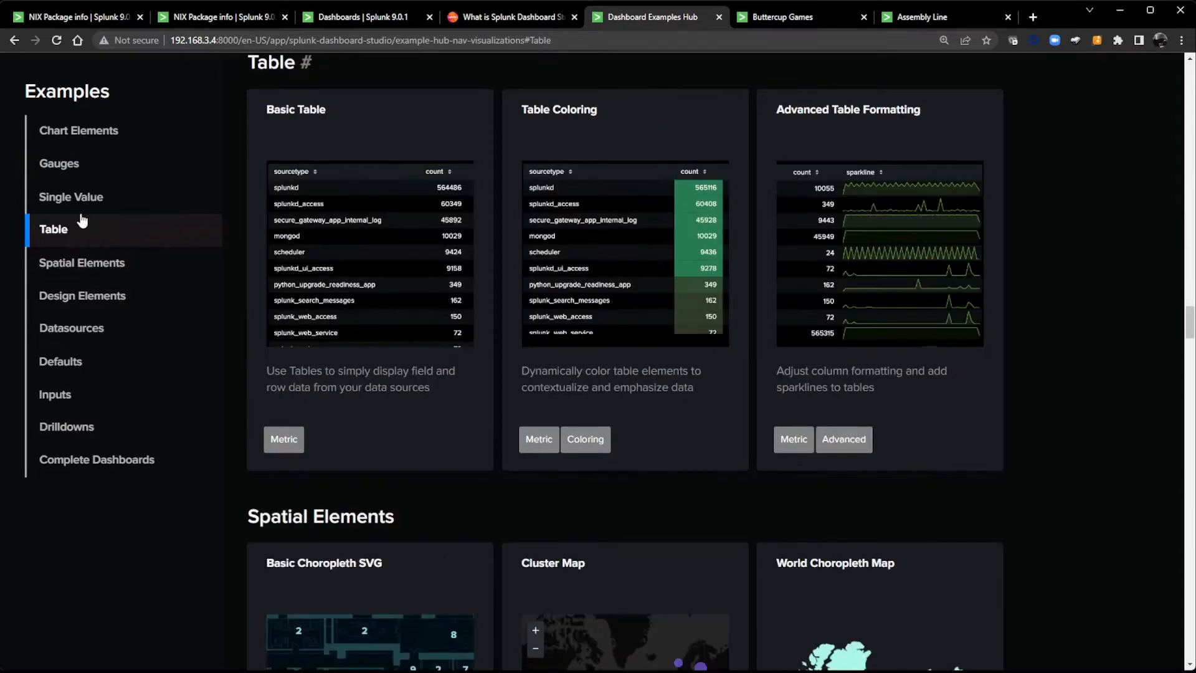
{"action": "left_click", "coordinate": [66, 404]}
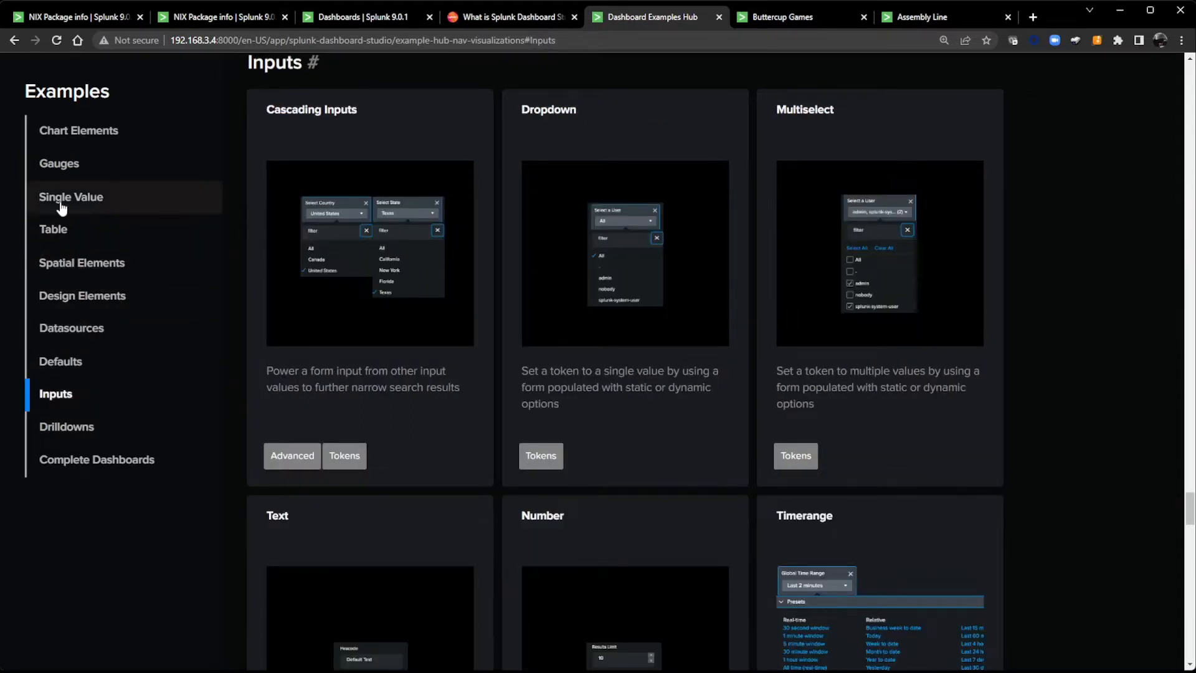
{"action": "left_click", "coordinate": [35, 199]}
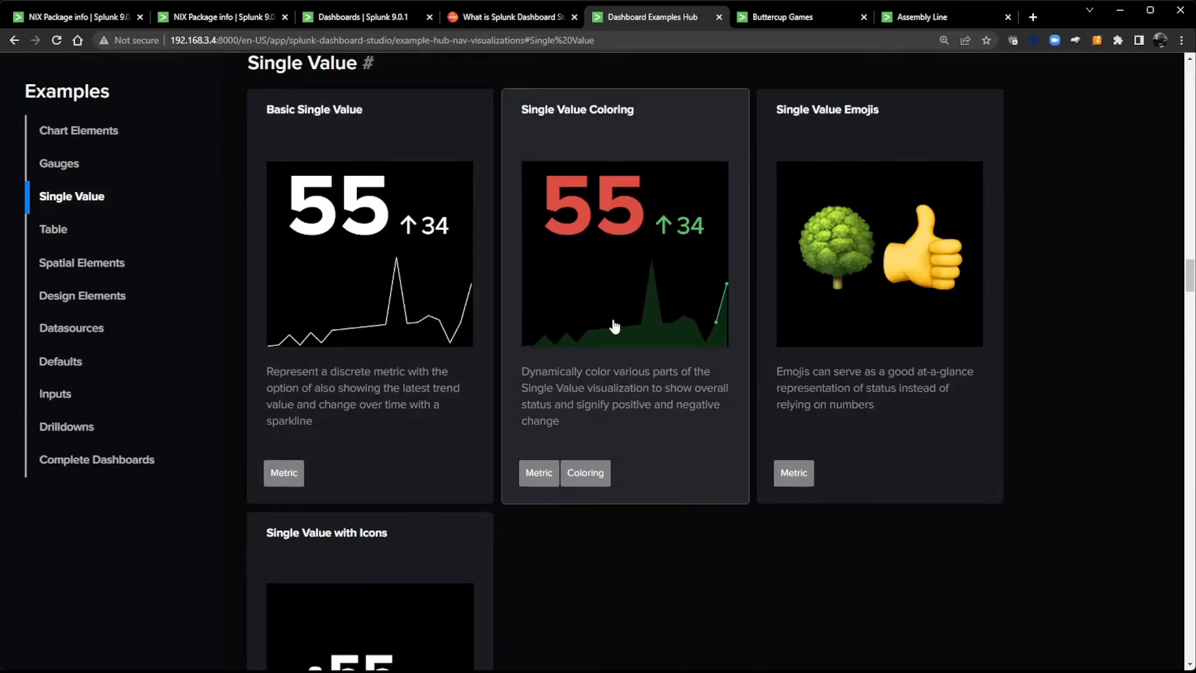
- Open the Single Value Coloring example and examine its visualizations and source definitions down to the match value example
{"action": "left_click", "coordinate": [610, 279]}
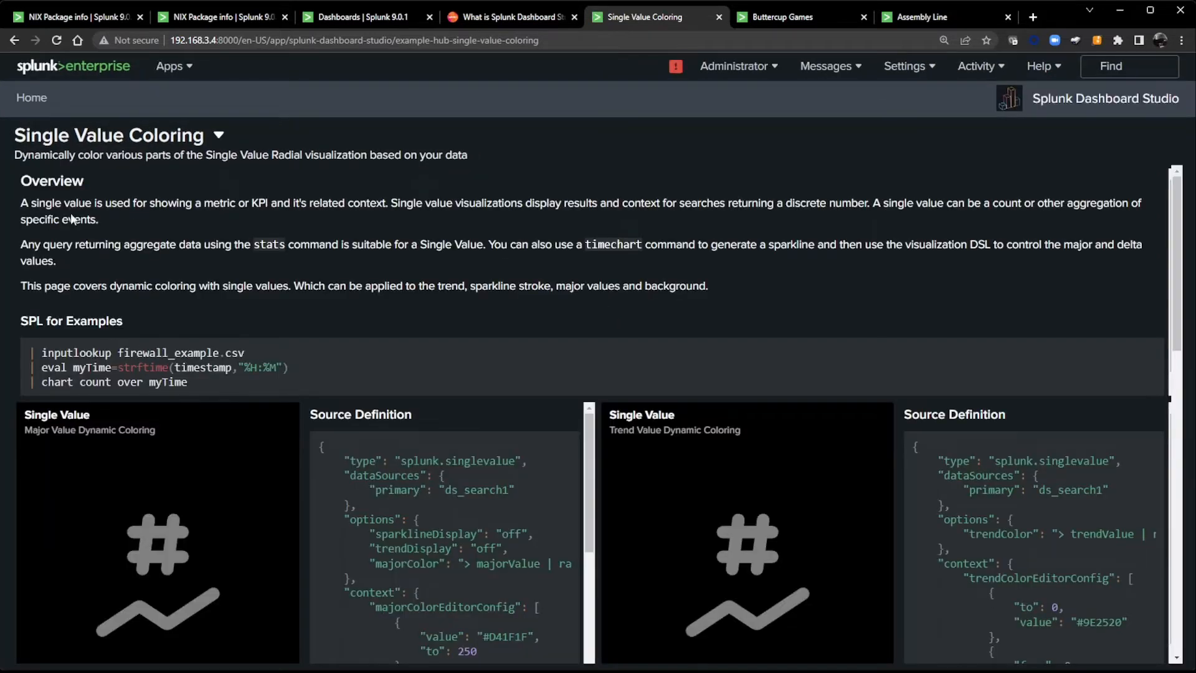
{"action": "scroll", "coordinate": [436, 493], "scroll_direction": "down", "scroll_amount": 5}
{"action": "scroll", "coordinate": [436, 493], "scroll_direction": "up", "scroll_amount": 5}
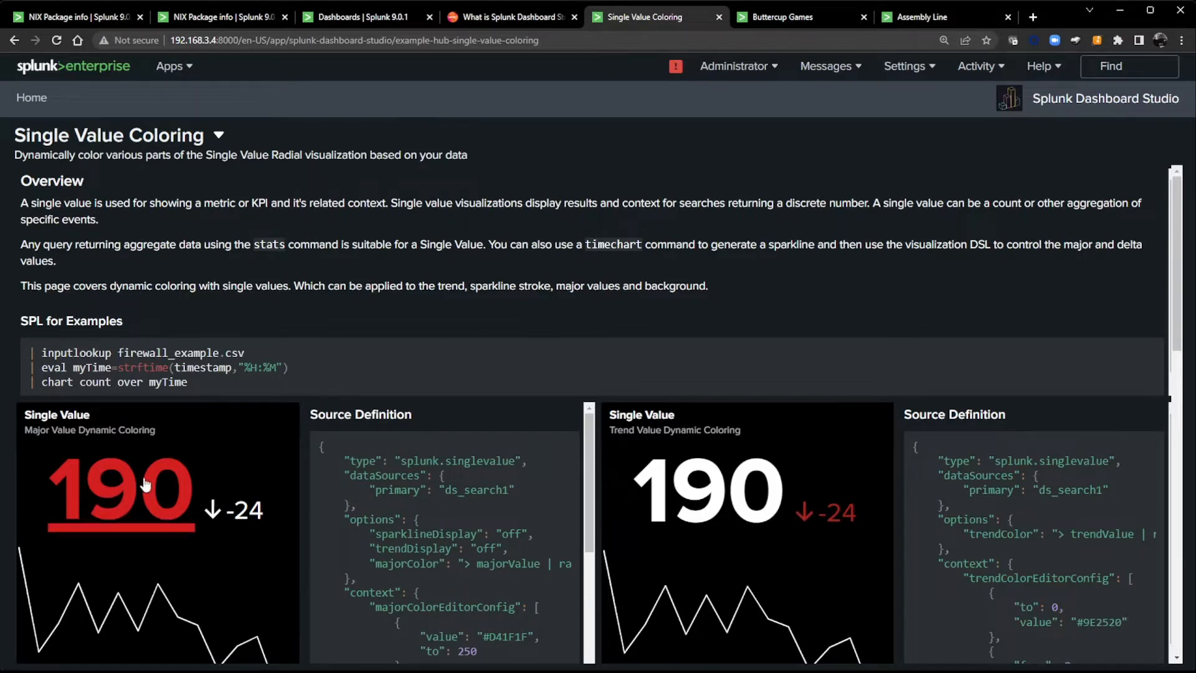
{"action": "scroll", "coordinate": [850, 571], "scroll_direction": "down", "scroll_amount": 9}
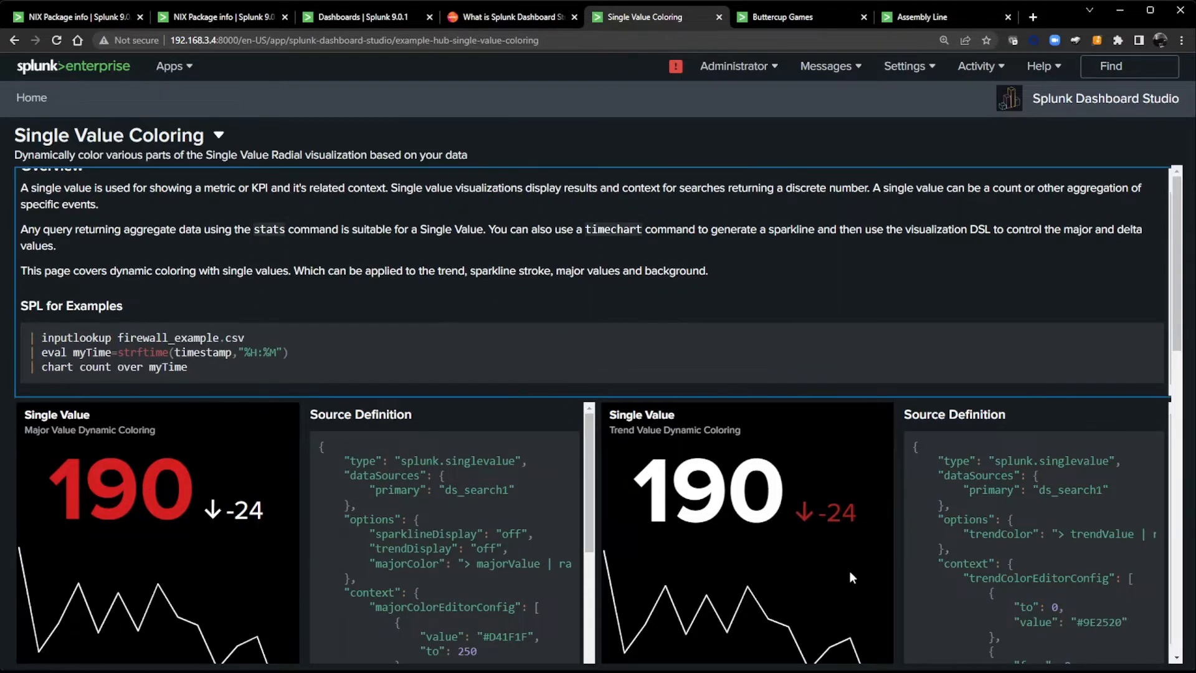
{"action": "scroll", "coordinate": [855, 570], "scroll_direction": "down", "scroll_amount": 2}
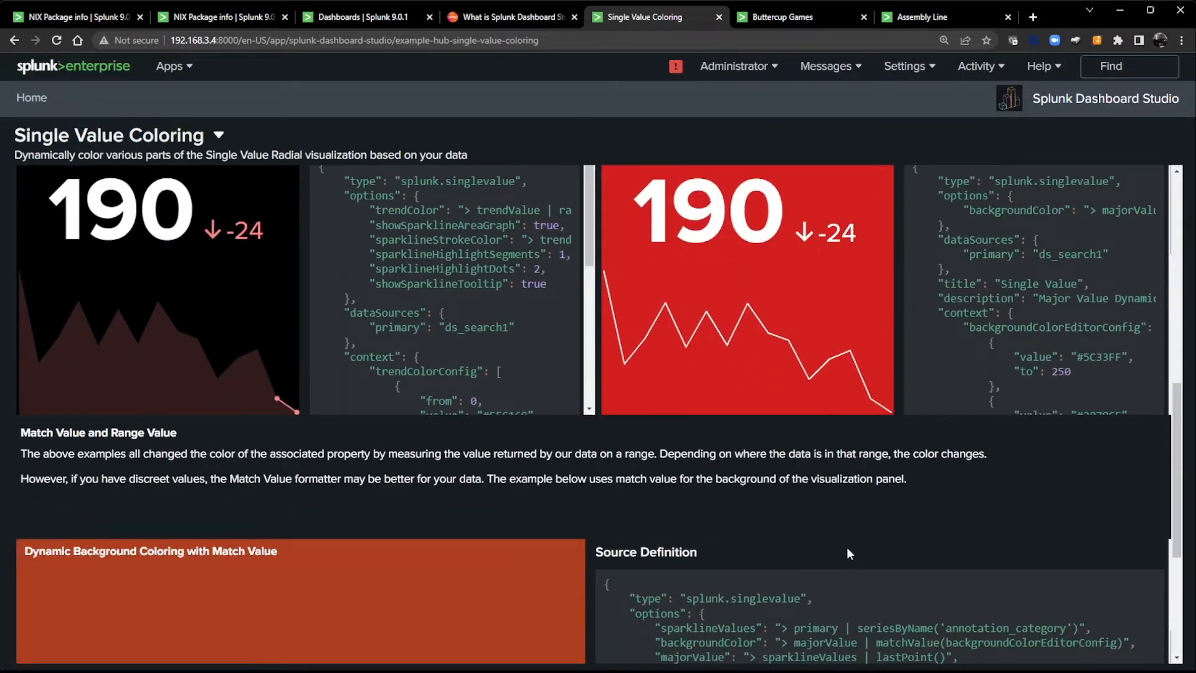
{"action": "scroll", "coordinate": [771, 502], "scroll_direction": "down", "scroll_amount": 5}
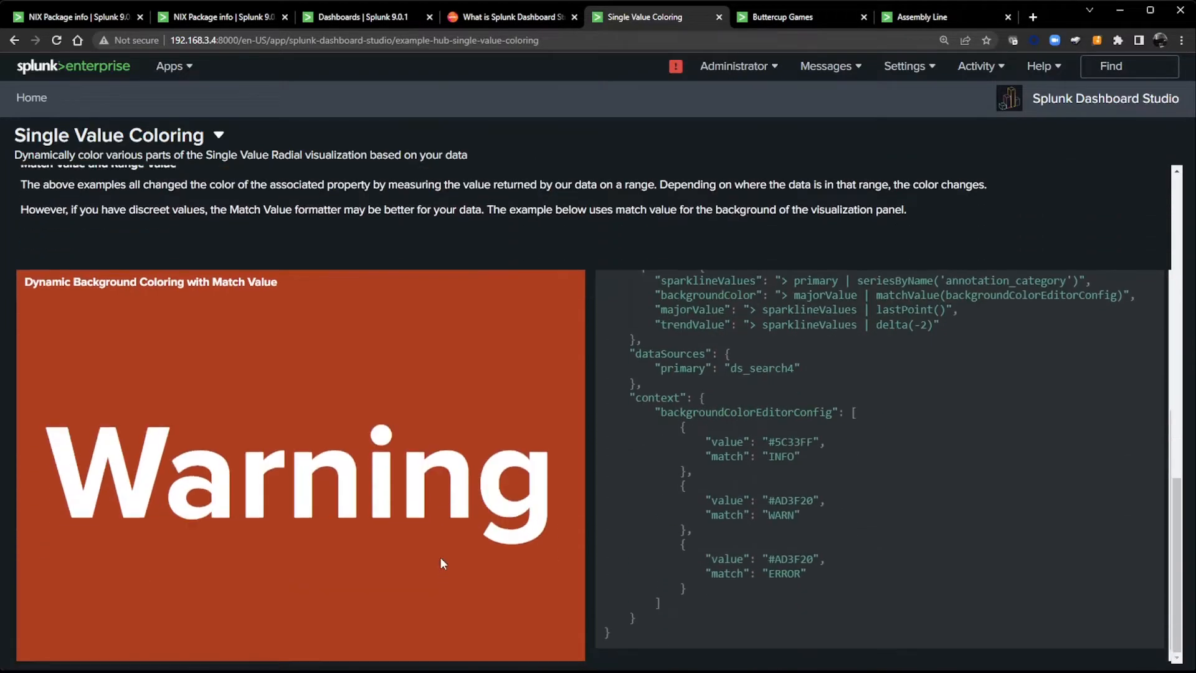
{"action": "scroll", "coordinate": [474, 597], "scroll_direction": "up", "scroll_amount": 14}
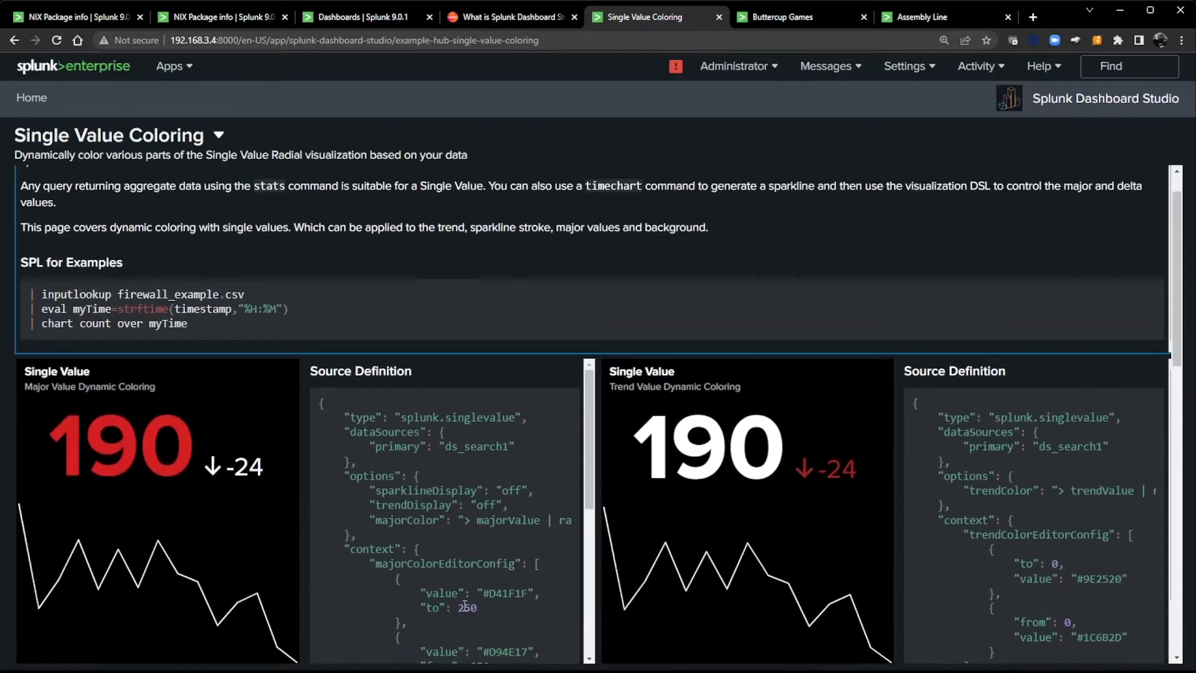
- Return to the Dashboard Examples Hub and show the Complete Dashboards examples
{"action": "left_click", "coordinate": [40, 104]}
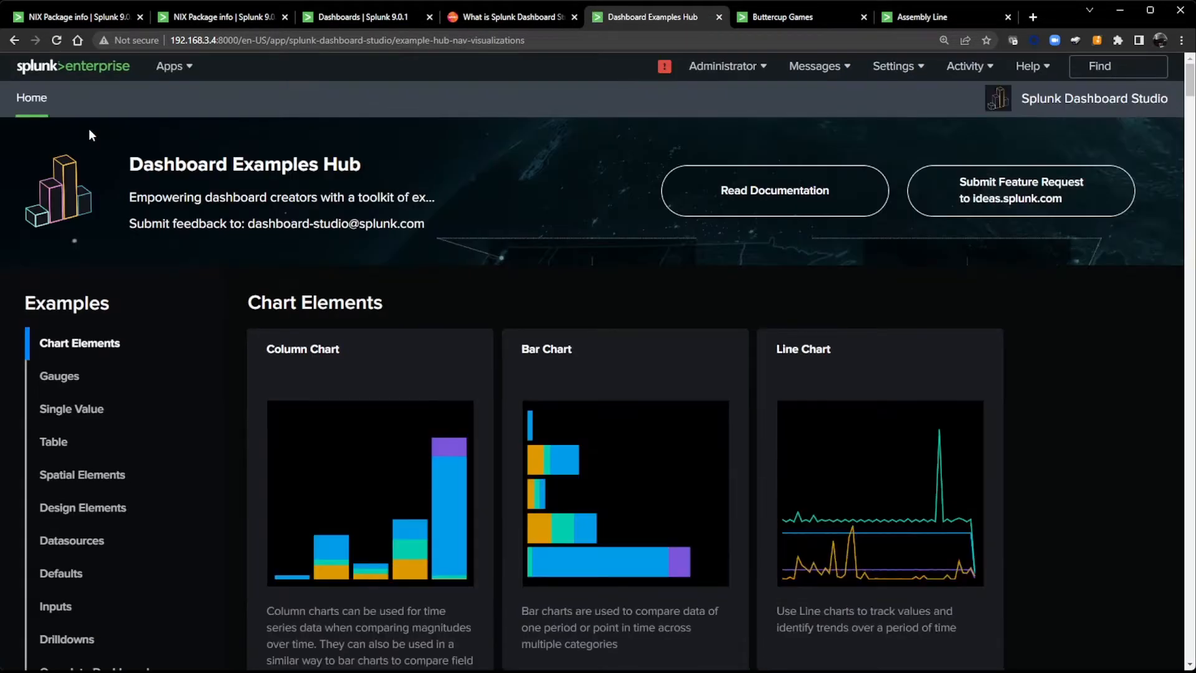
{"action": "scroll", "coordinate": [332, 429], "scroll_direction": "down", "scroll_amount": 10}
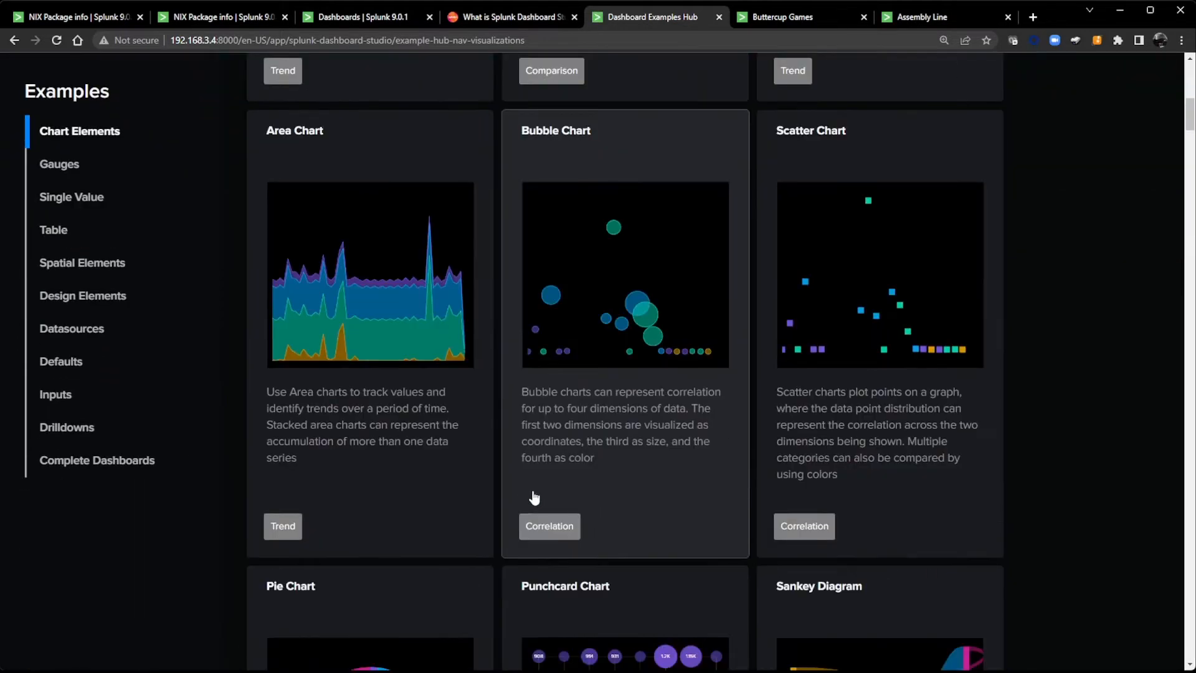
{"action": "left_click", "coordinate": [93, 461]}
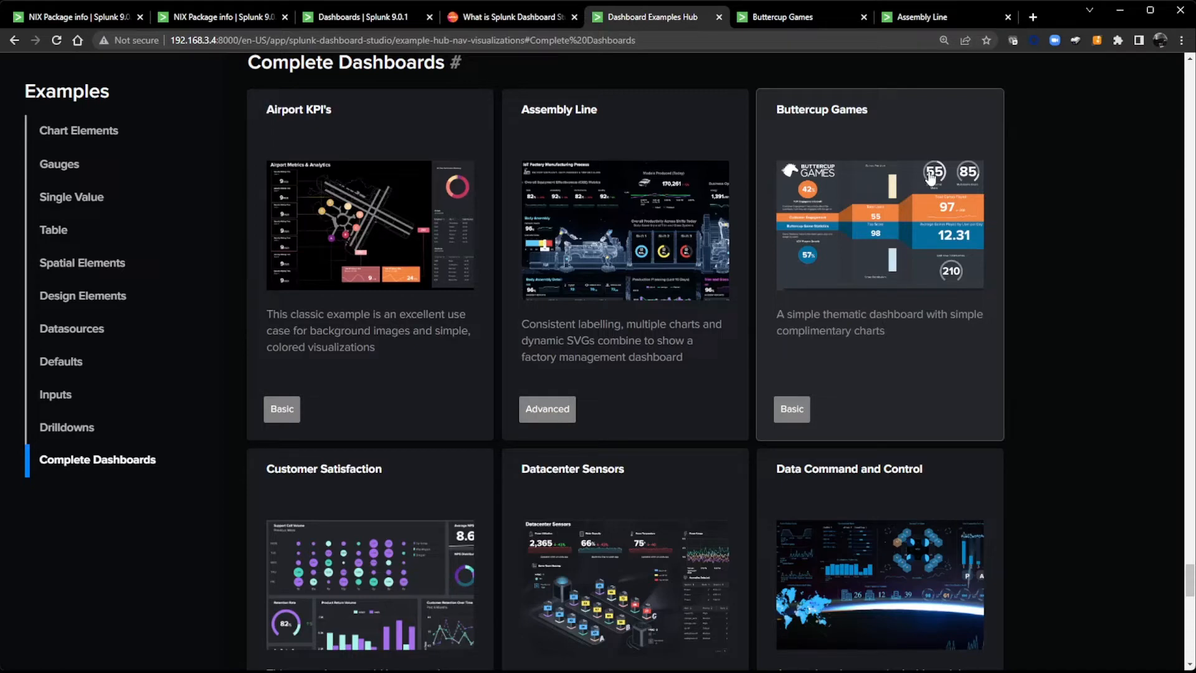
- Examine the Buttercup Games example dashboard and its full source
{"action": "left_click", "coordinate": [814, 20]}
{"action": "scroll", "coordinate": [477, 356], "scroll_direction": "up", "scroll_amount": 3}
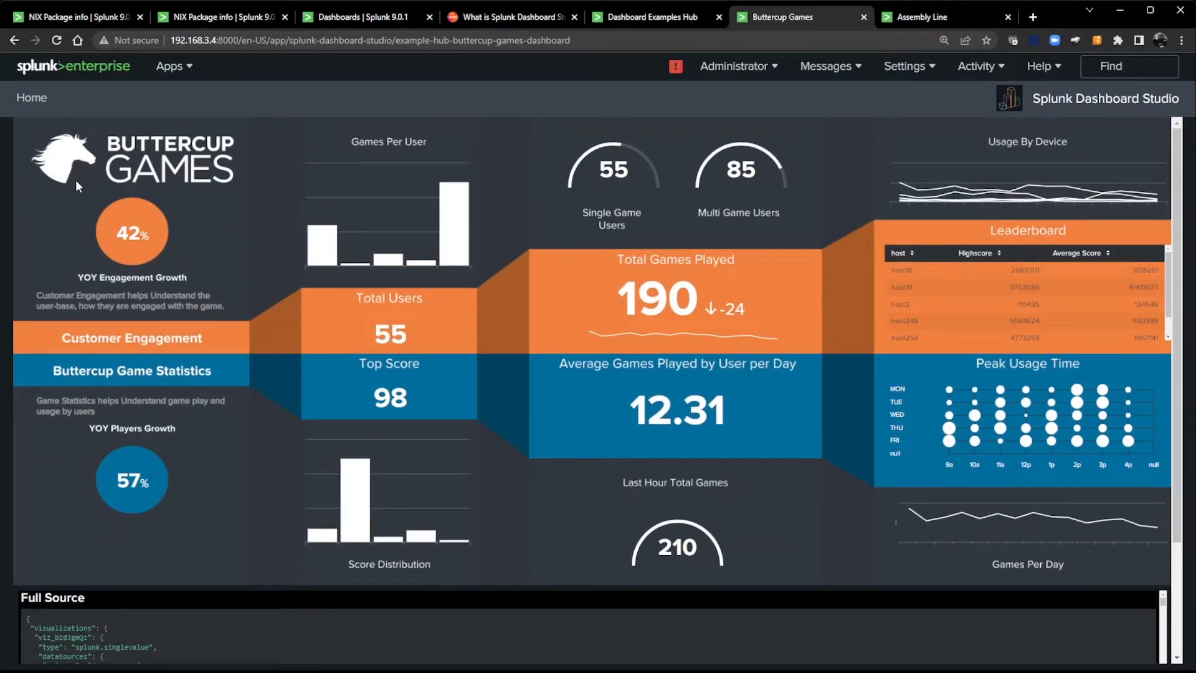
{"action": "mouse_move", "coordinate": [1057, 447]}
{"action": "scroll", "coordinate": [995, 327], "scroll_direction": "down", "scroll_amount": 2}
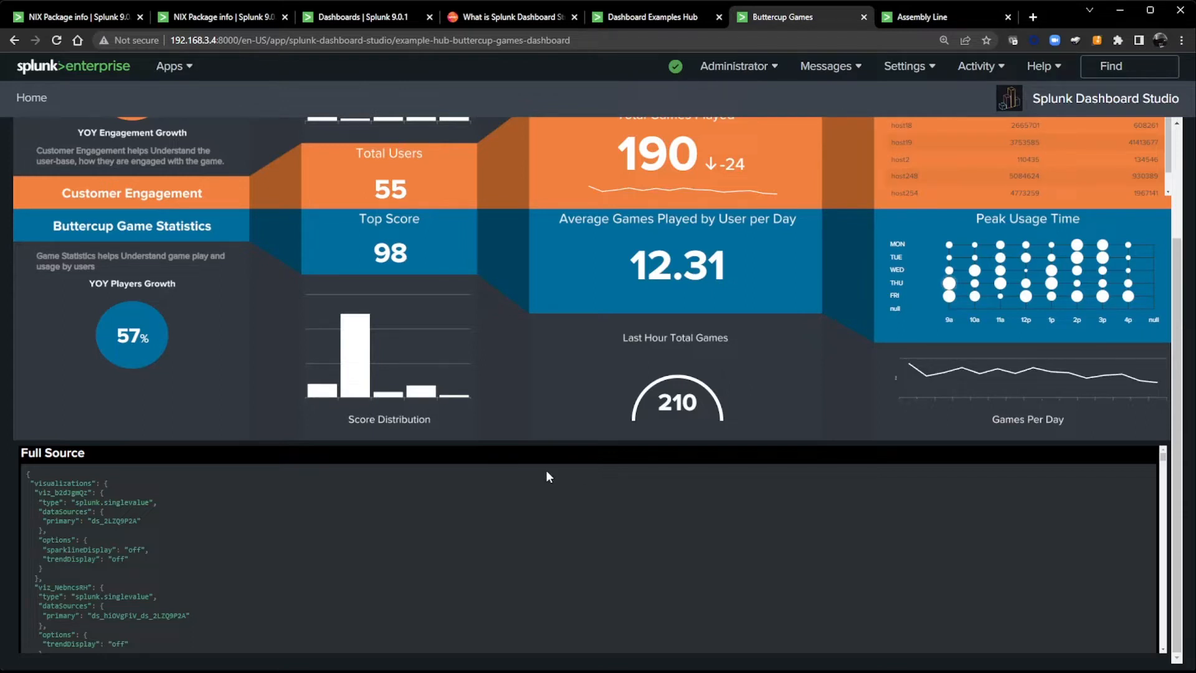
- Examine the Assembly Line example dashboard, from its factory metrics down to its full source code
{"action": "left_click", "coordinate": [940, 20]}
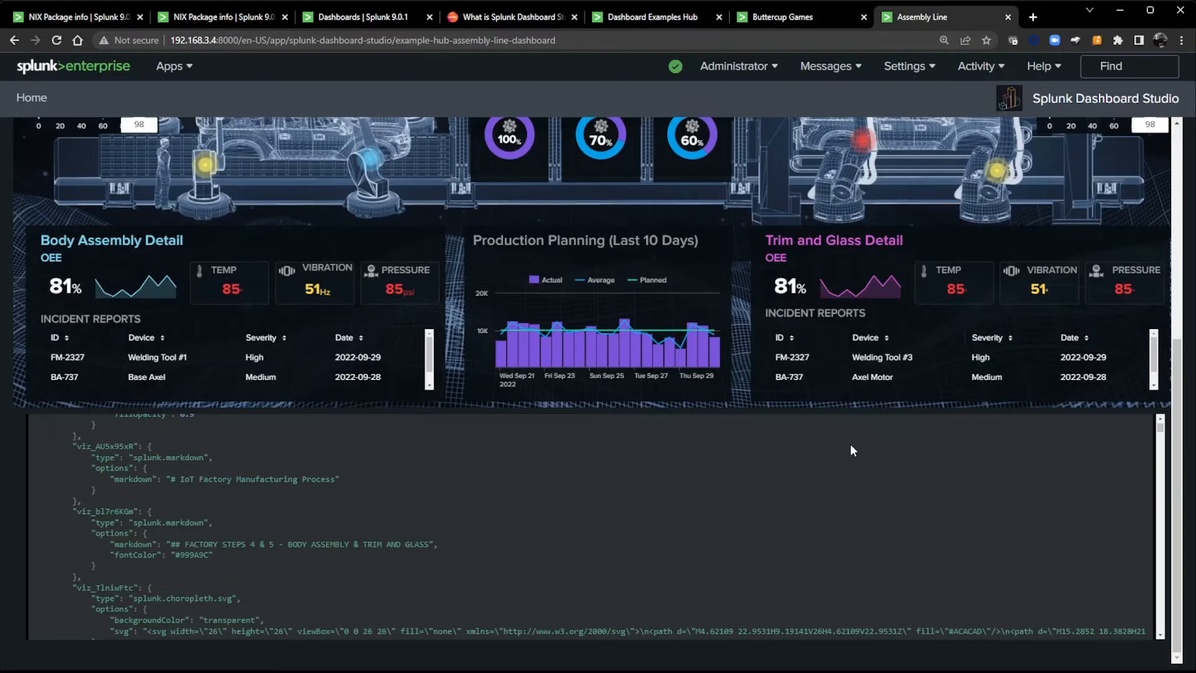
{"action": "scroll", "coordinate": [847, 430], "scroll_direction": "up", "scroll_amount": 6}
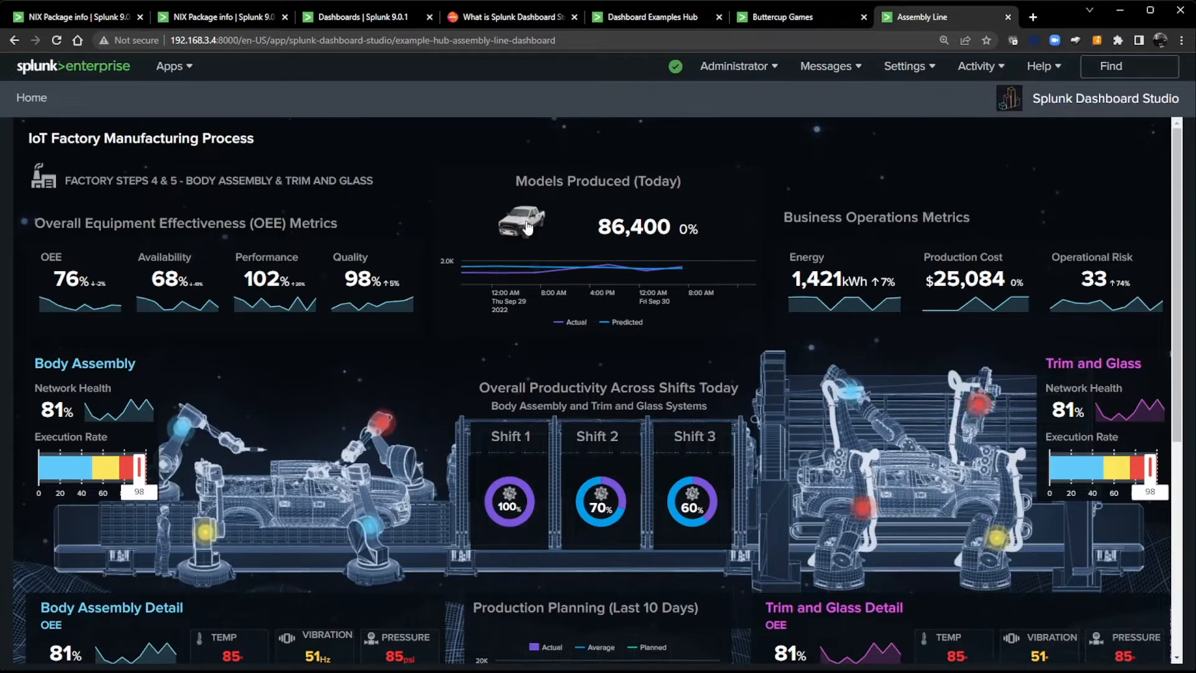
{"action": "scroll", "coordinate": [539, 243], "scroll_direction": "down", "scroll_amount": 1}
{"action": "scroll", "coordinate": [537, 255], "scroll_direction": "down", "scroll_amount": 3}
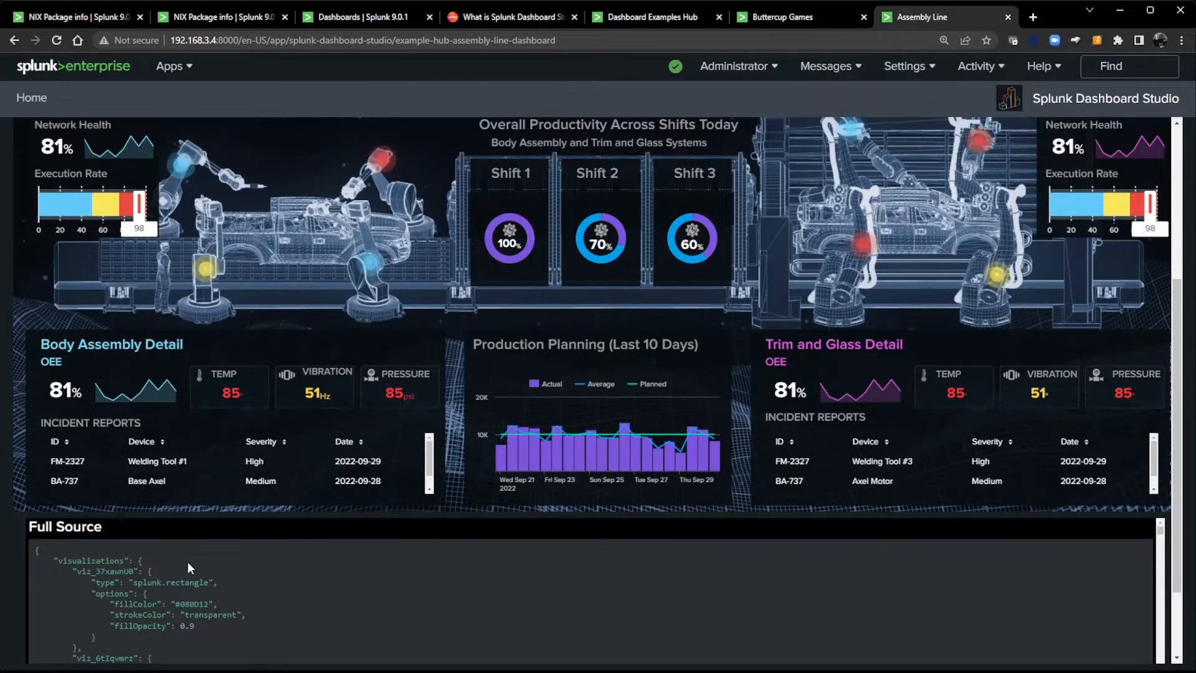
{"action": "scroll", "coordinate": [188, 562], "scroll_direction": "down", "scroll_amount": 2}
{"action": "scroll", "coordinate": [277, 622], "scroll_direction": "down", "scroll_amount": 5}
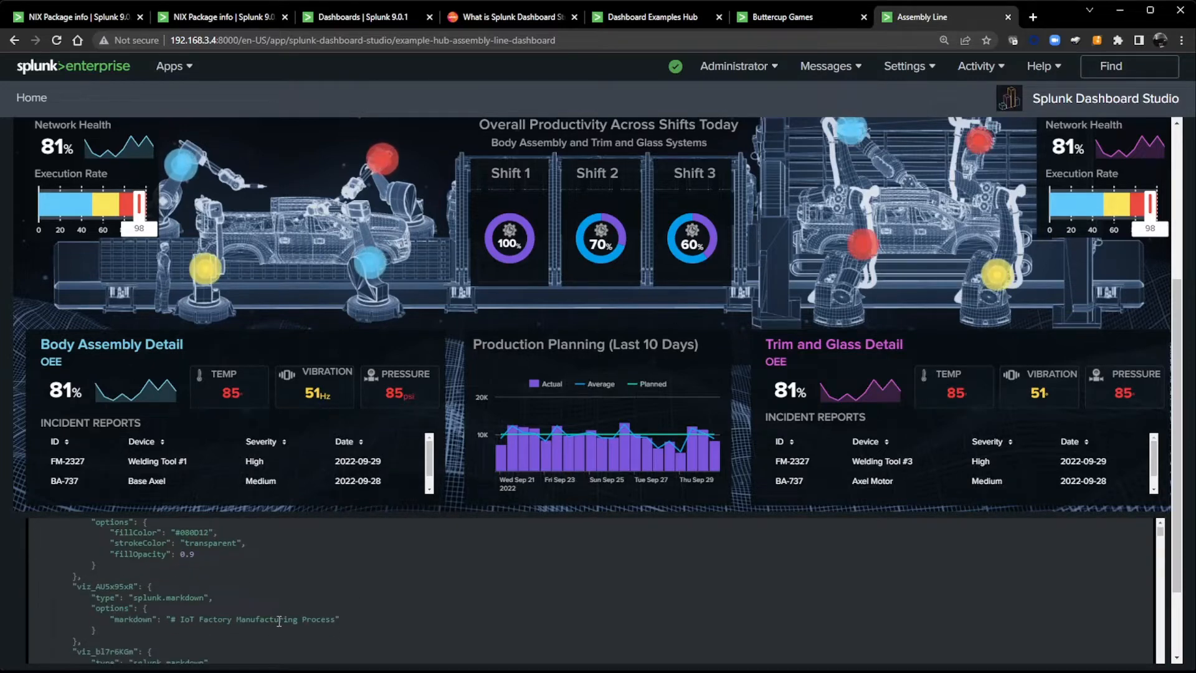
{"action": "scroll", "coordinate": [274, 620], "scroll_direction": "up", "scroll_amount": 10}
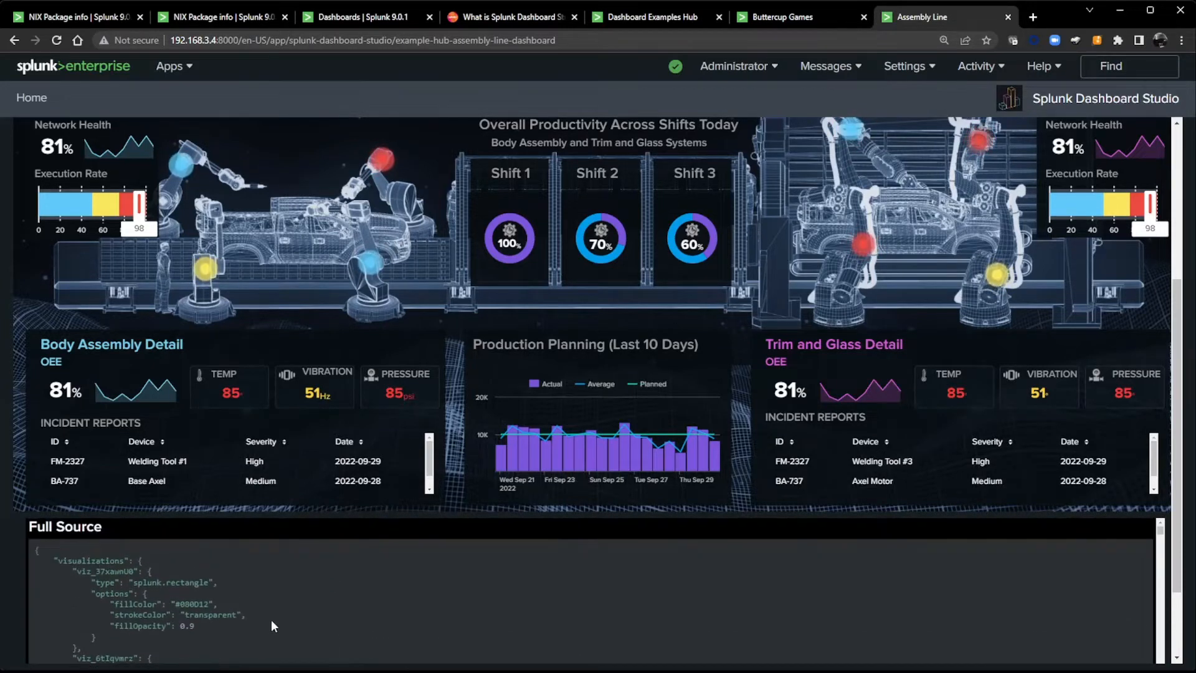
- Start cloning the classic NIX Package info dashboard in Dashboard Studio
{"action": "left_click", "coordinate": [218, 17]}
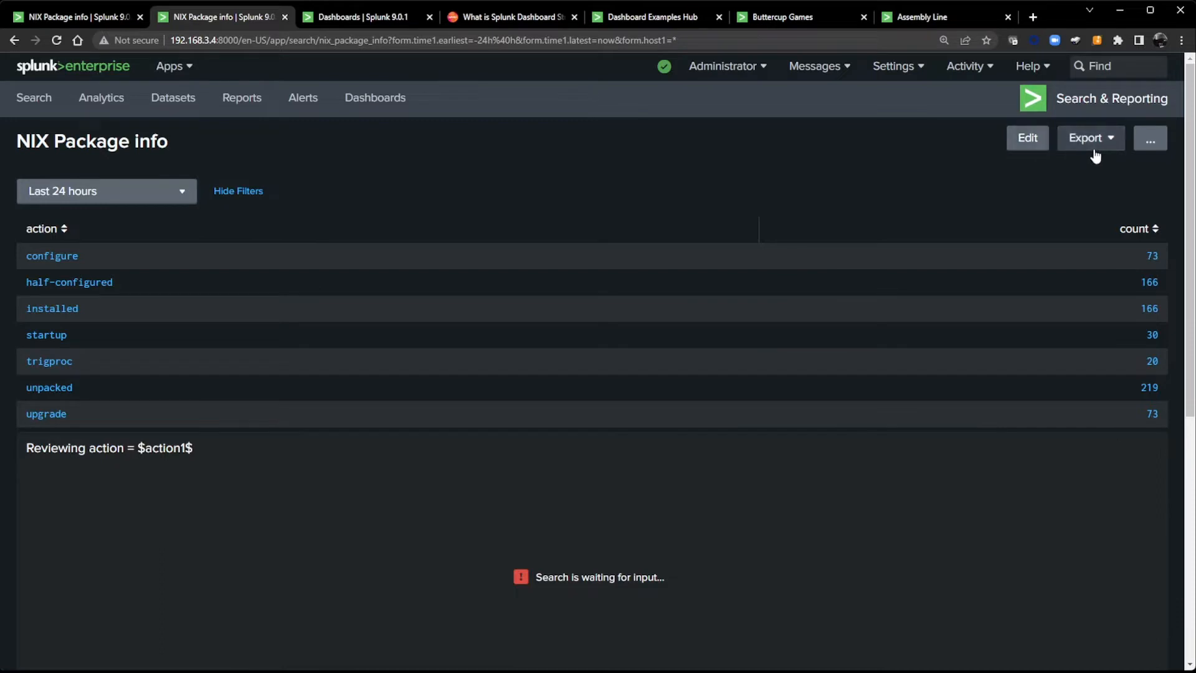
{"action": "left_click", "coordinate": [1152, 147]}
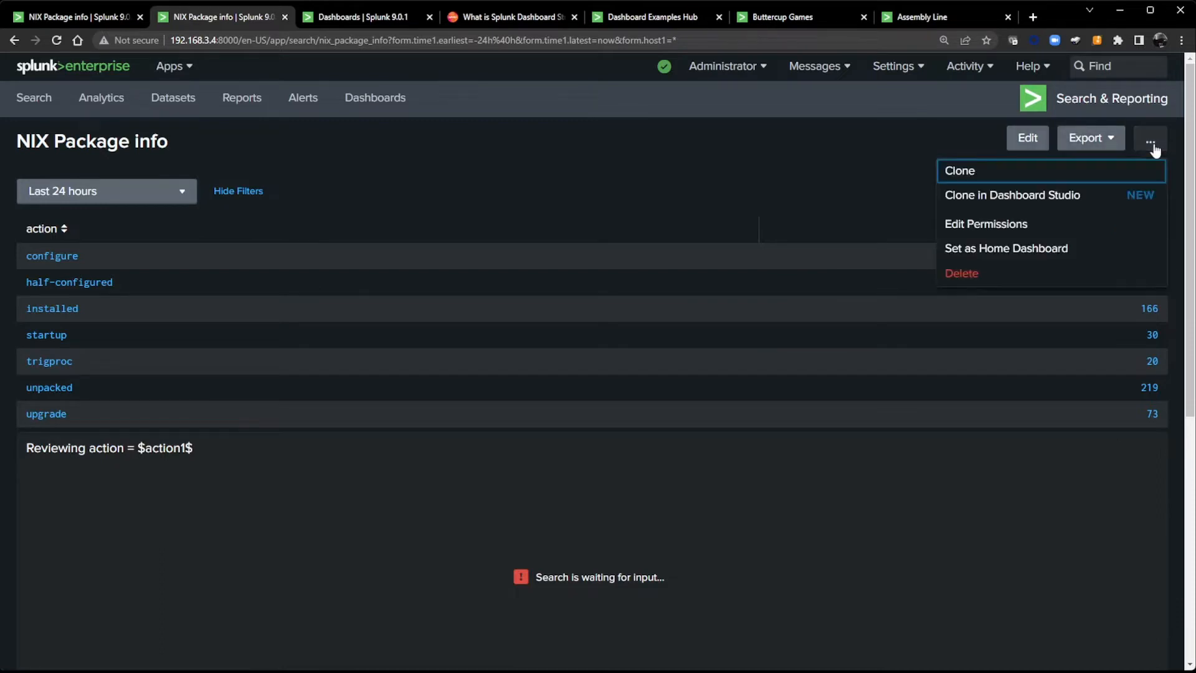
{"action": "left_click", "coordinate": [1061, 196]}
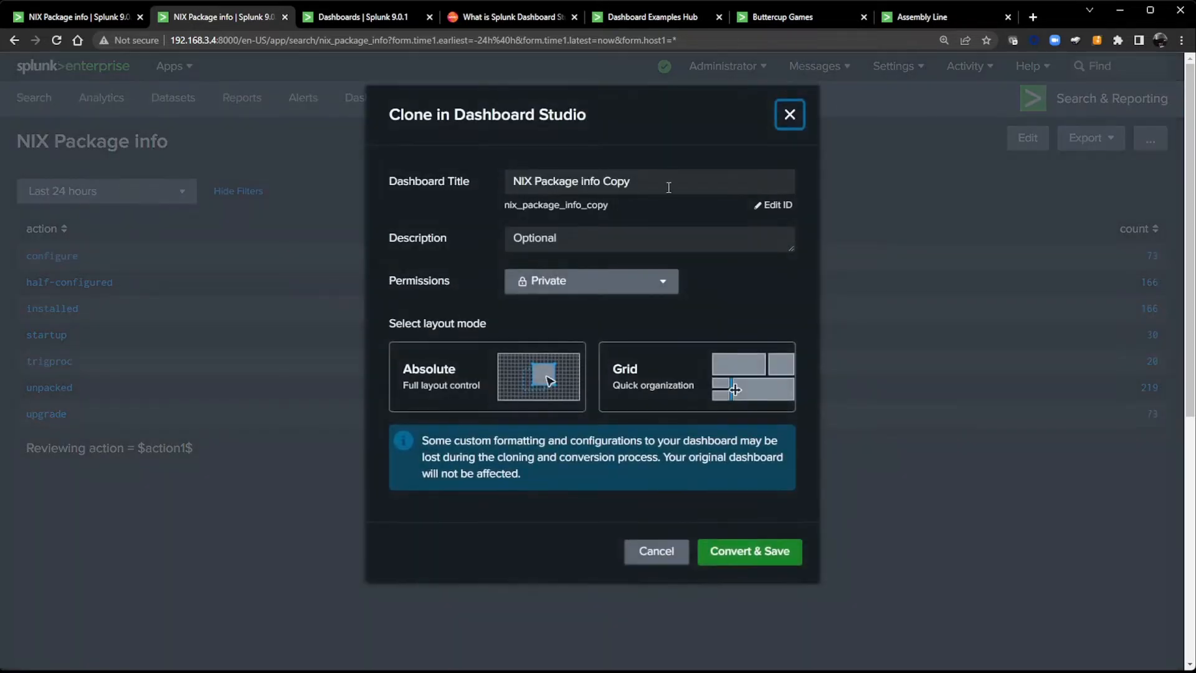
- Title the clone "NIX Package info Dashboard Studio", choose the Grid layout mode, and convert and save it
{"action": "left_click", "coordinate": [670, 185]}
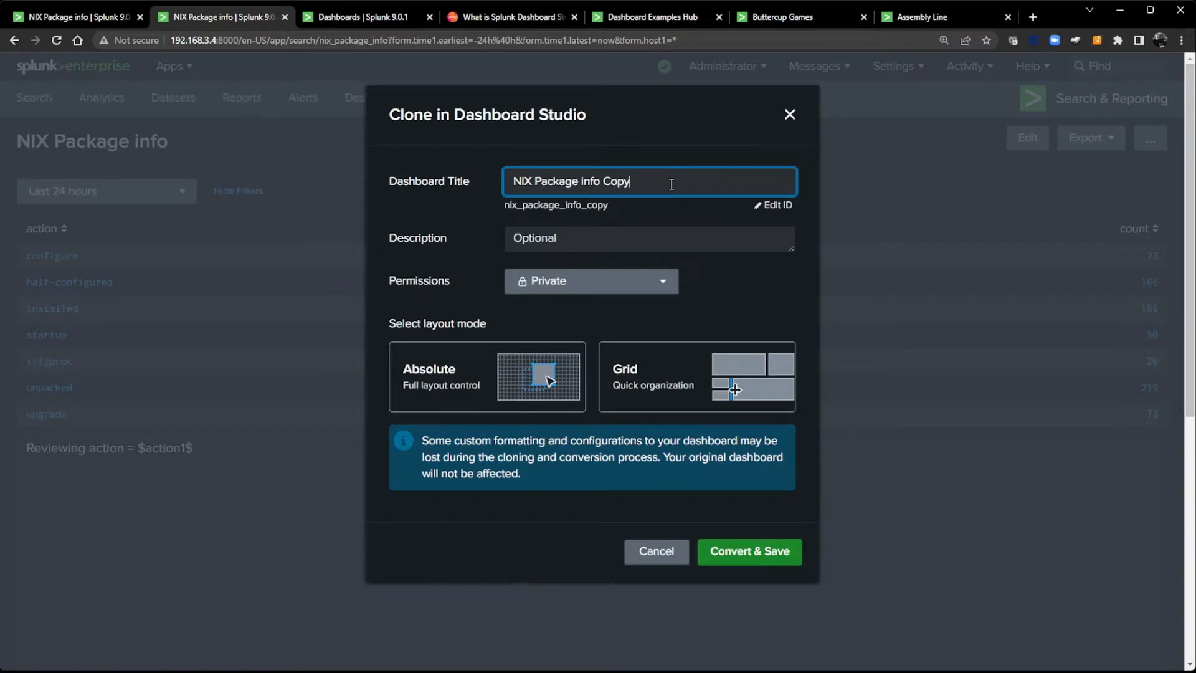
{"action": "key", "text": "BackSpace"}
{"action": "key", "text": "BackSpace"}
{"action": "key", "text": "BackSpace"}
{"action": "key", "text": "BackSpace"}
{"action": "type", "text": "Dashboard Studio"}
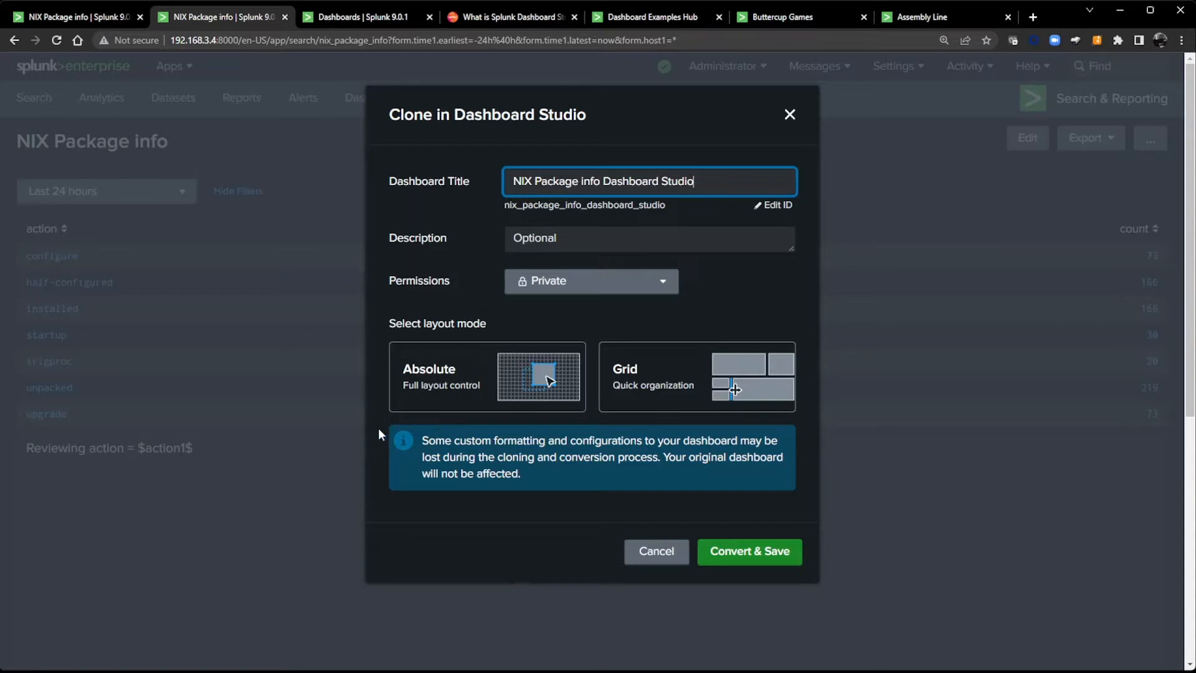
{"action": "left_click", "coordinate": [636, 376]}
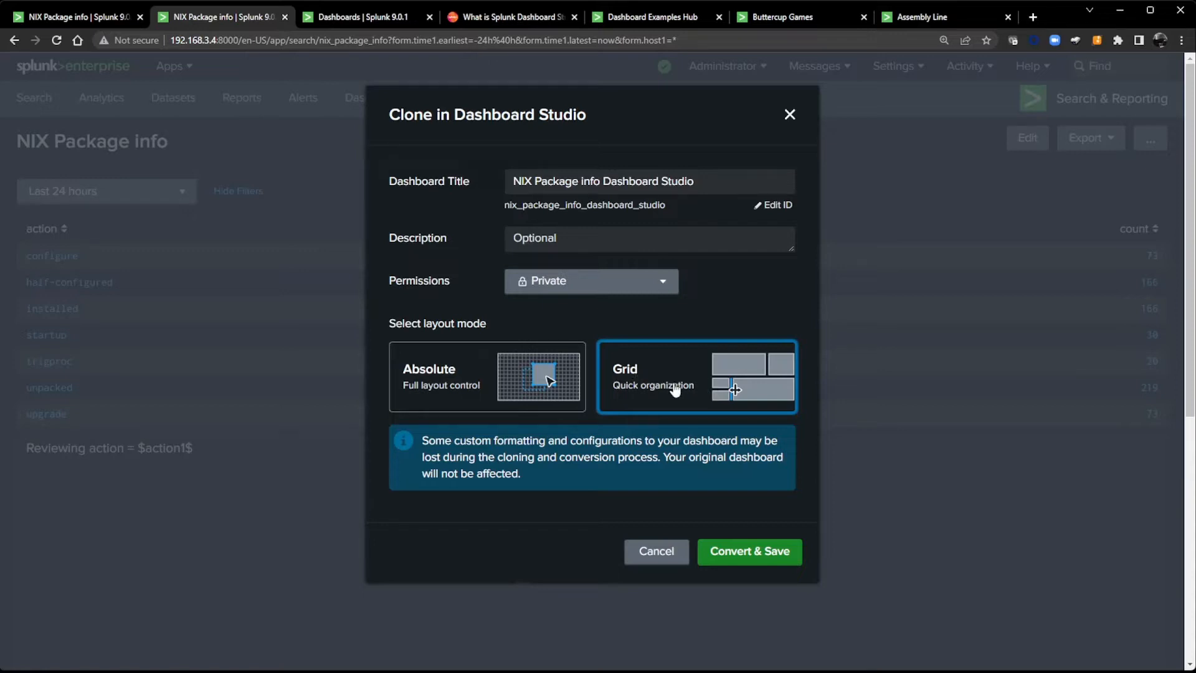
{"action": "left_click", "coordinate": [745, 560]}
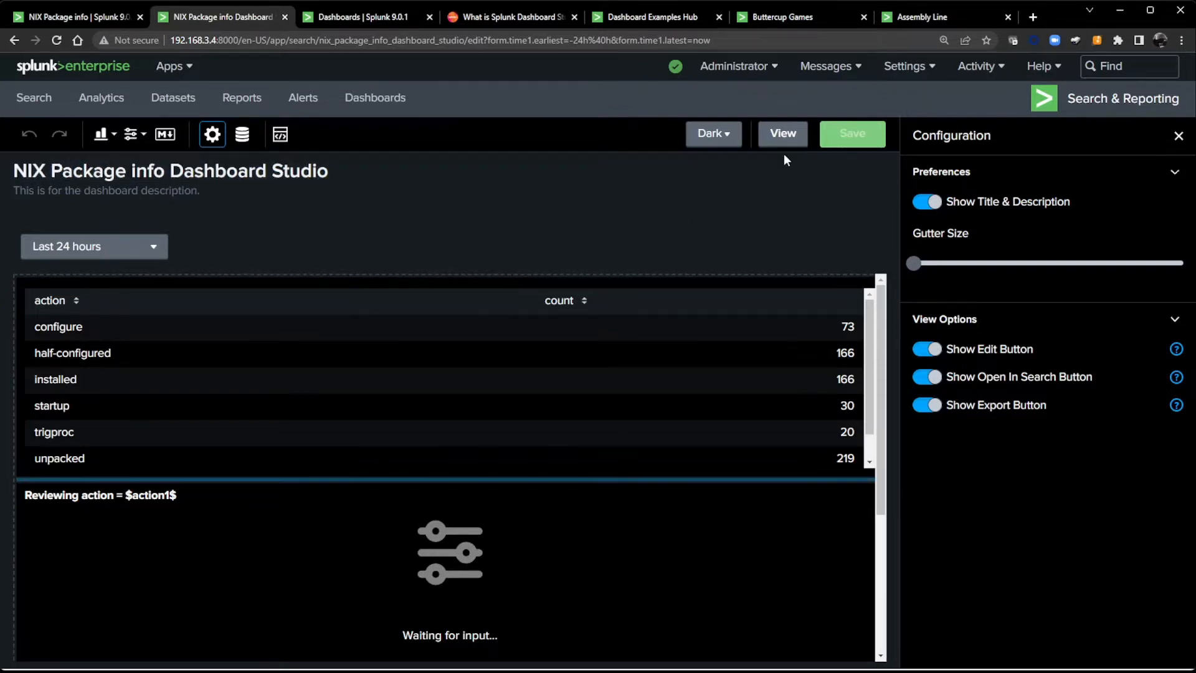
- View the converted dashboard, and test the action drilldown in the classic NIX Package info dashboard with the installed and configure rows
{"action": "left_click", "coordinate": [786, 135]}
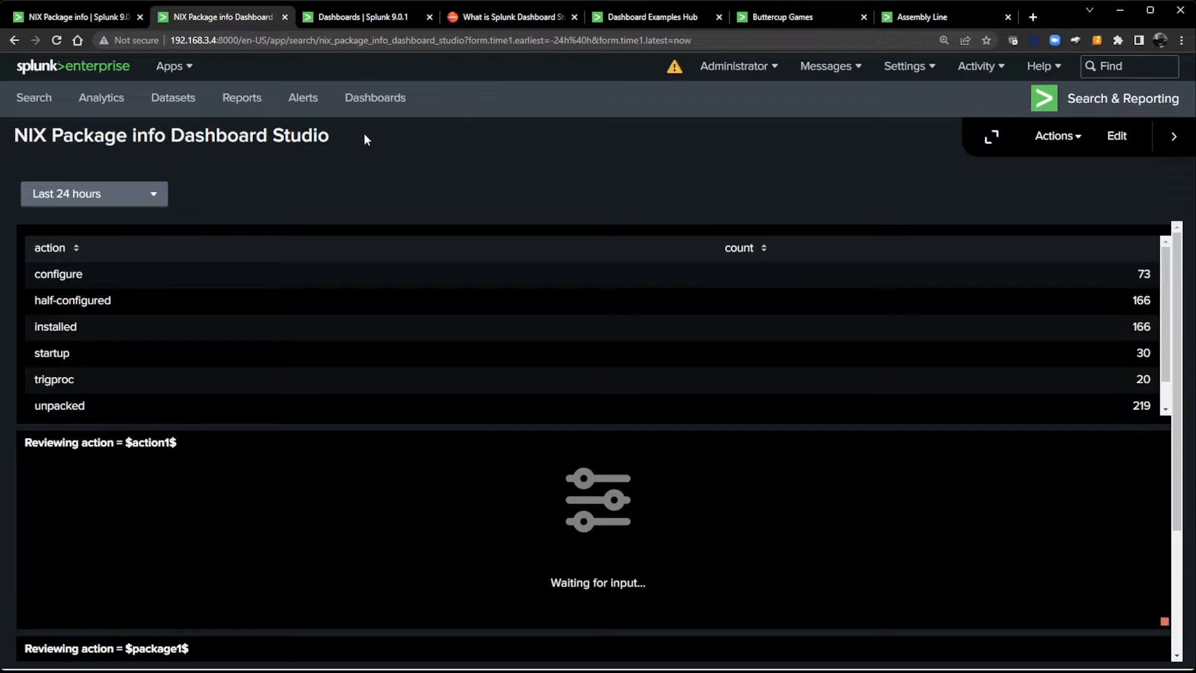
{"action": "left_click", "coordinate": [39, 17]}
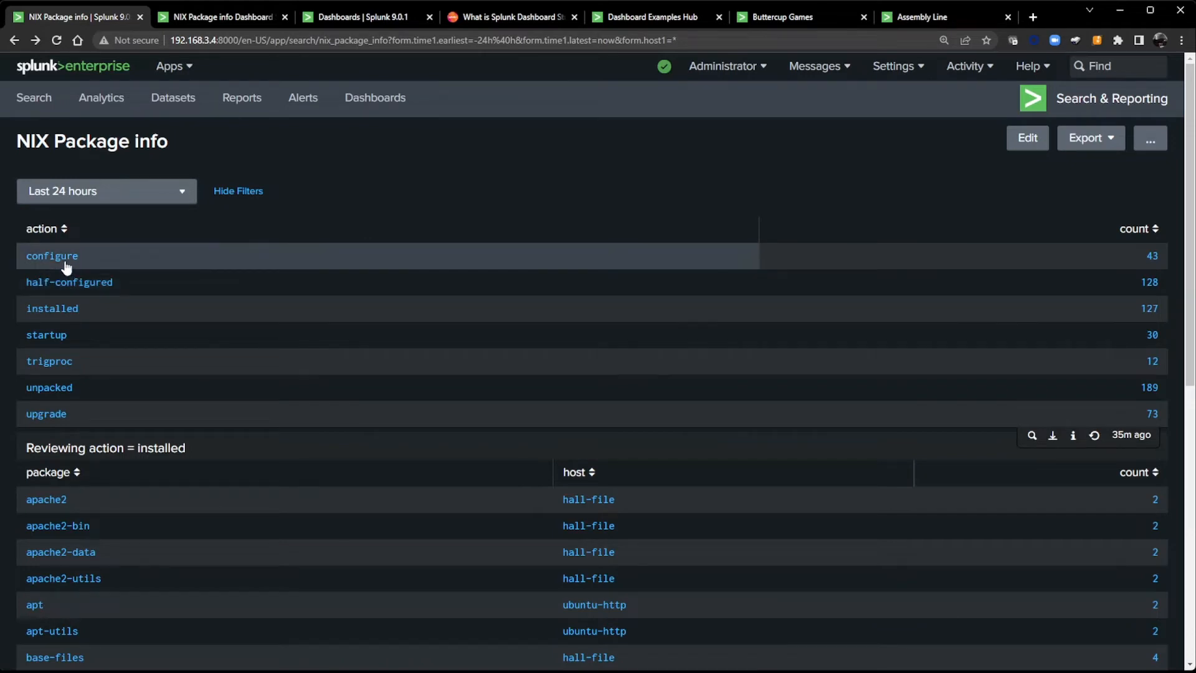
{"action": "left_click", "coordinate": [71, 311]}
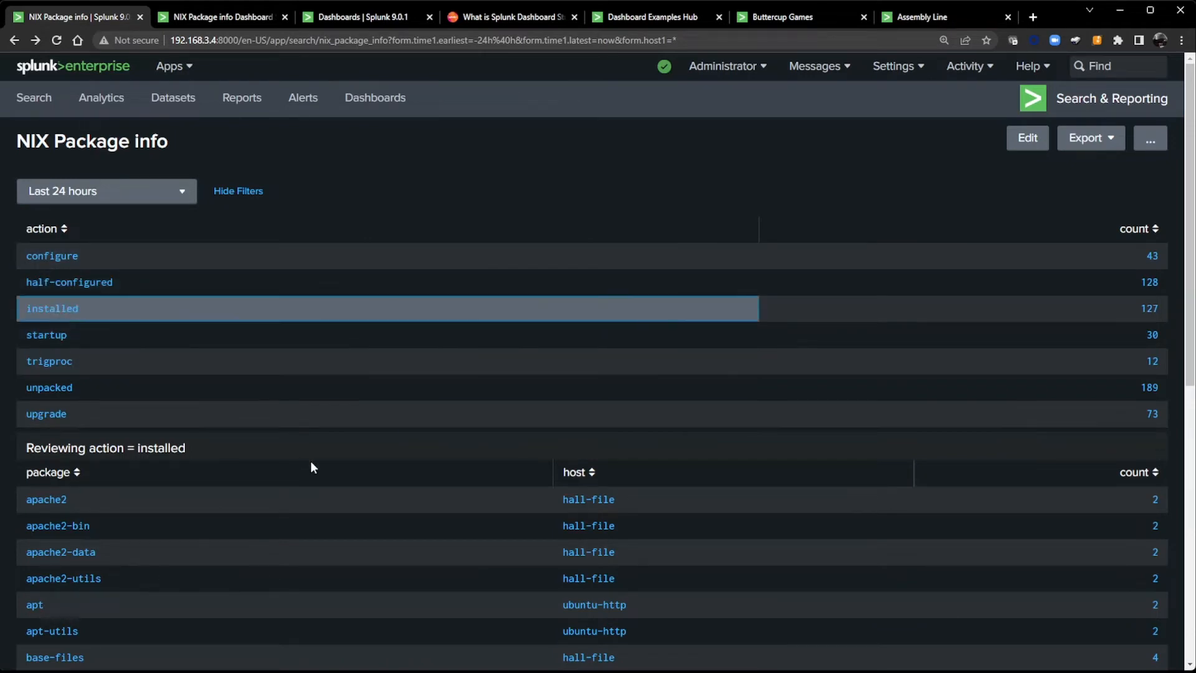
{"action": "left_click", "coordinate": [59, 256]}
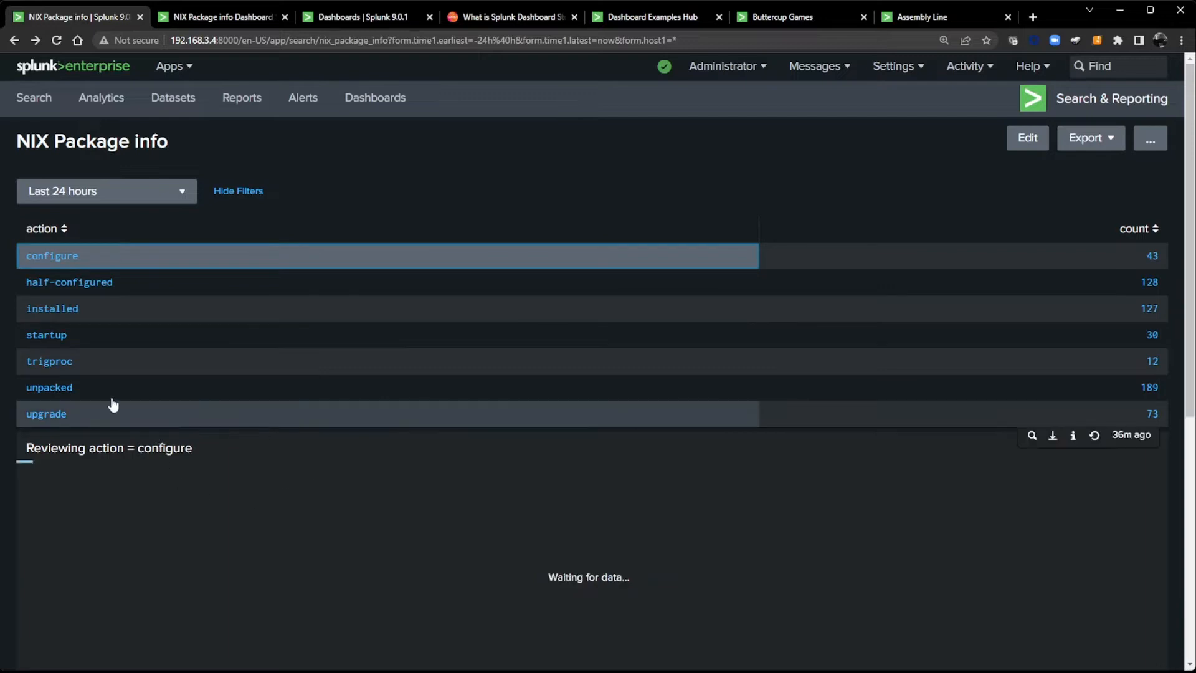
{"action": "scroll", "coordinate": [421, 492], "scroll_direction": "down", "scroll_amount": 2}
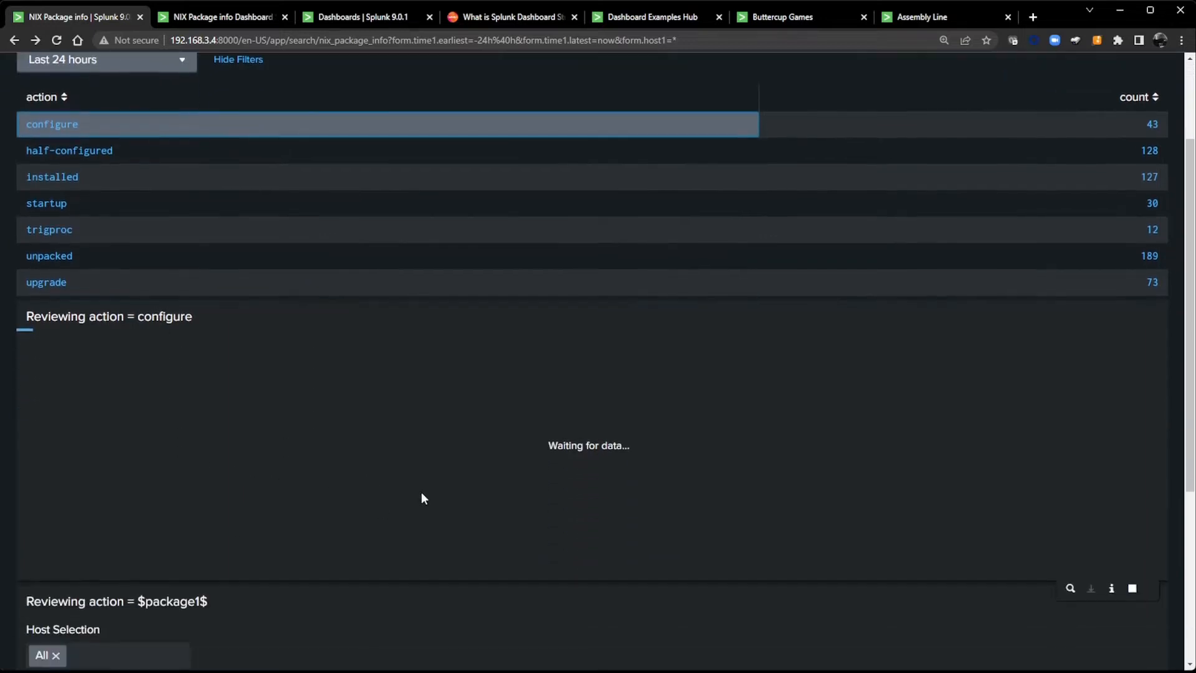
{"action": "scroll", "coordinate": [421, 492], "scroll_direction": "down", "scroll_amount": 2}
{"action": "scroll", "coordinate": [423, 495], "scroll_direction": "up", "scroll_amount": 4}
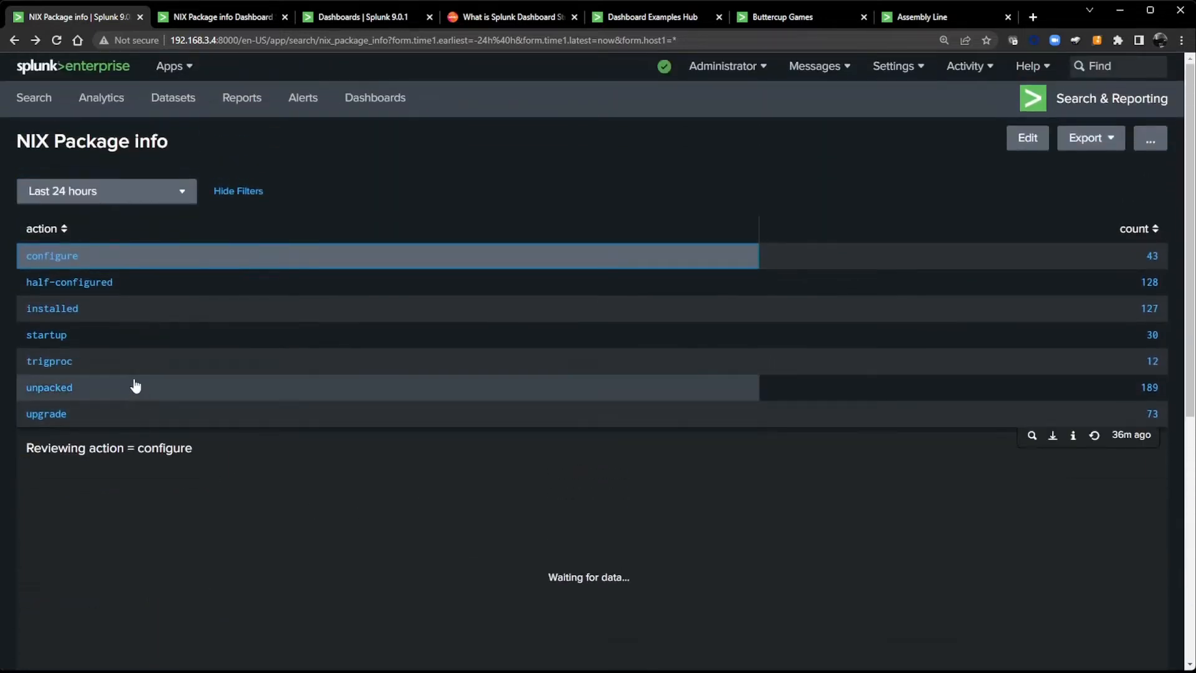
- Compare the converted dashboard's action and package panels with the classic version, including its Host Selection input
{"action": "left_click", "coordinate": [220, 17]}
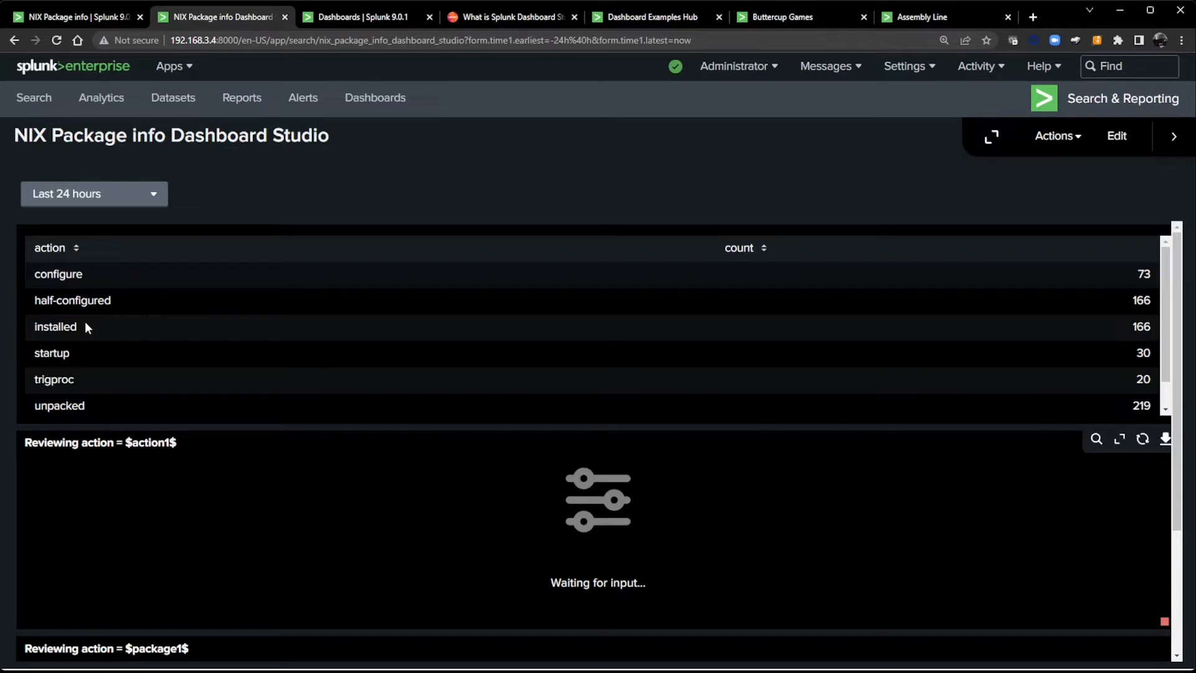
{"action": "scroll", "coordinate": [324, 448], "scroll_direction": "down", "scroll_amount": 3}
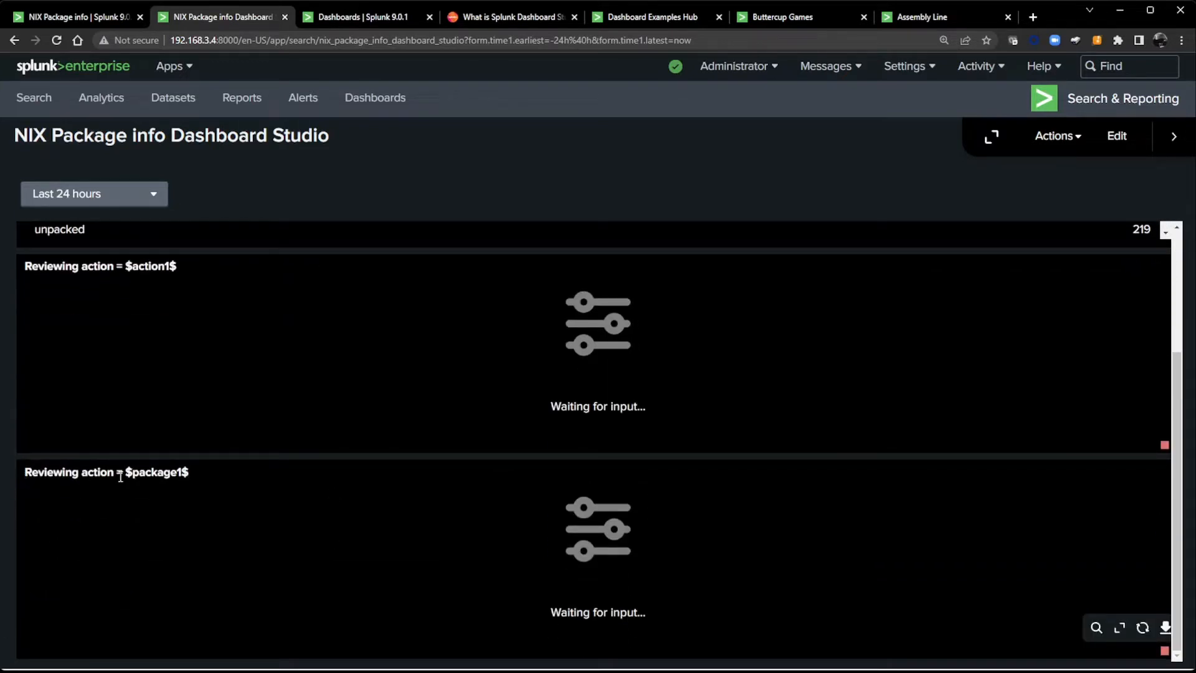
{"action": "left_click", "coordinate": [68, 18]}
{"action": "scroll", "coordinate": [186, 541], "scroll_direction": "down", "scroll_amount": 8}
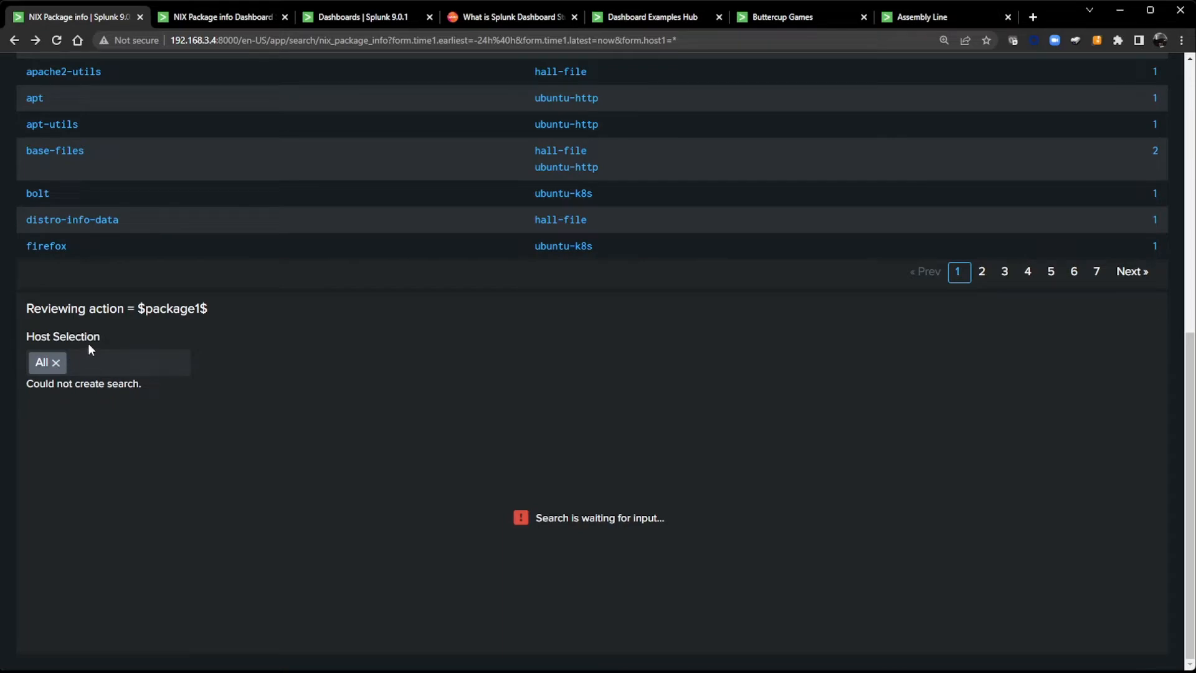
{"action": "left_click", "coordinate": [209, 19]}
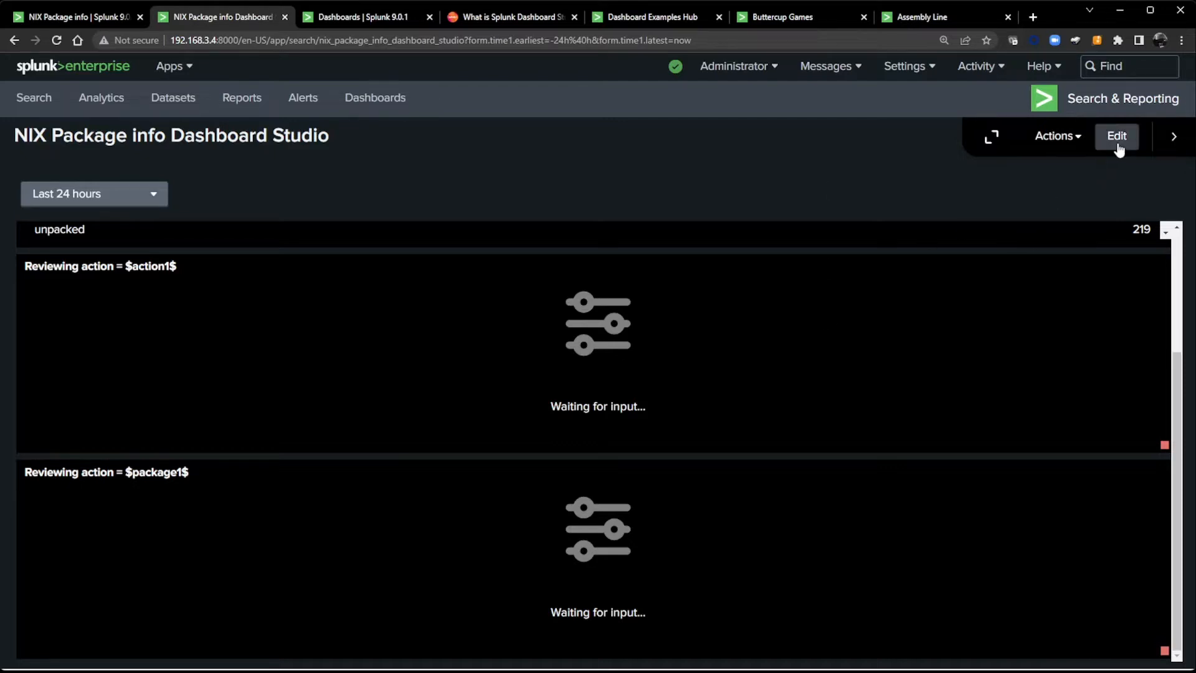
- Open the converted dashboard for editing and examine the available visualization and input types
{"action": "left_click", "coordinate": [1117, 137]}
{"action": "scroll", "coordinate": [542, 427], "scroll_direction": "up", "scroll_amount": 3}
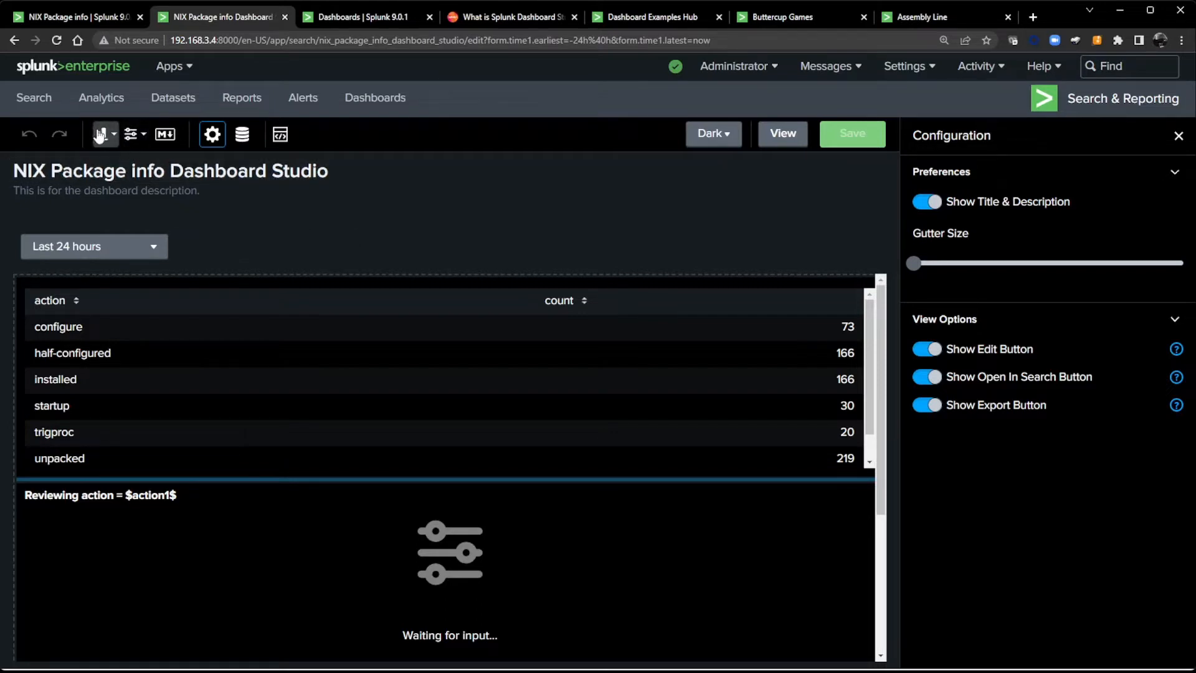
{"action": "left_click", "coordinate": [118, 137]}
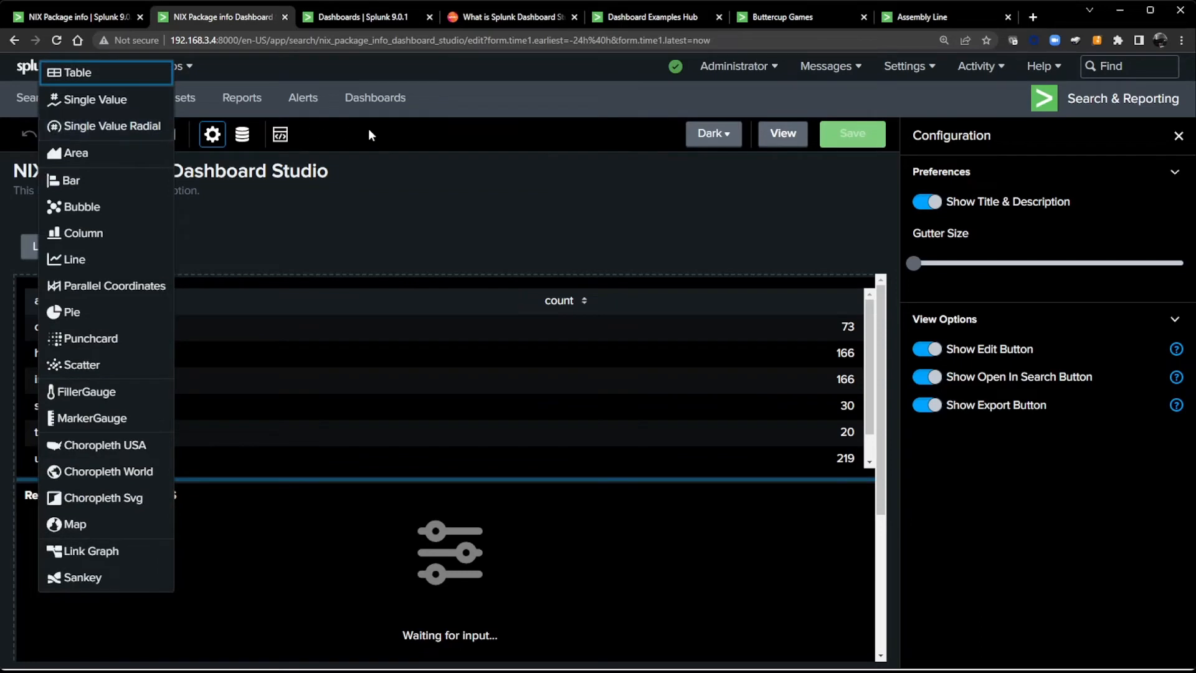
{"action": "left_click", "coordinate": [368, 129]}
{"action": "left_click", "coordinate": [134, 135]}
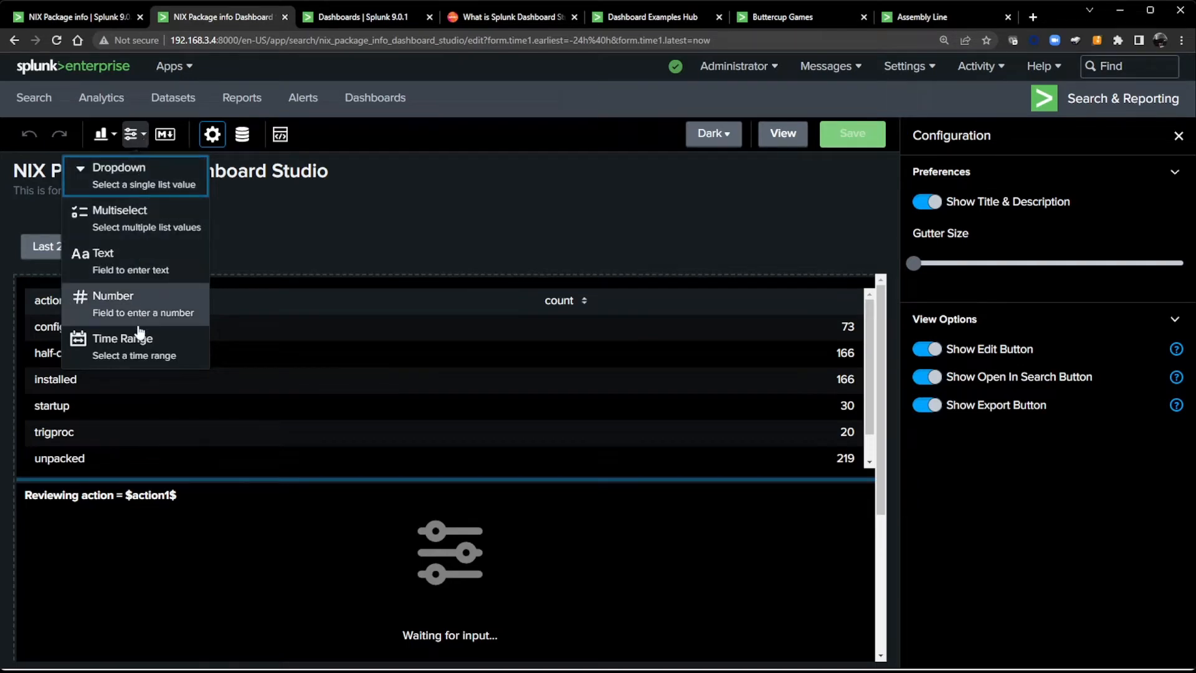
{"action": "left_click", "coordinate": [394, 141]}
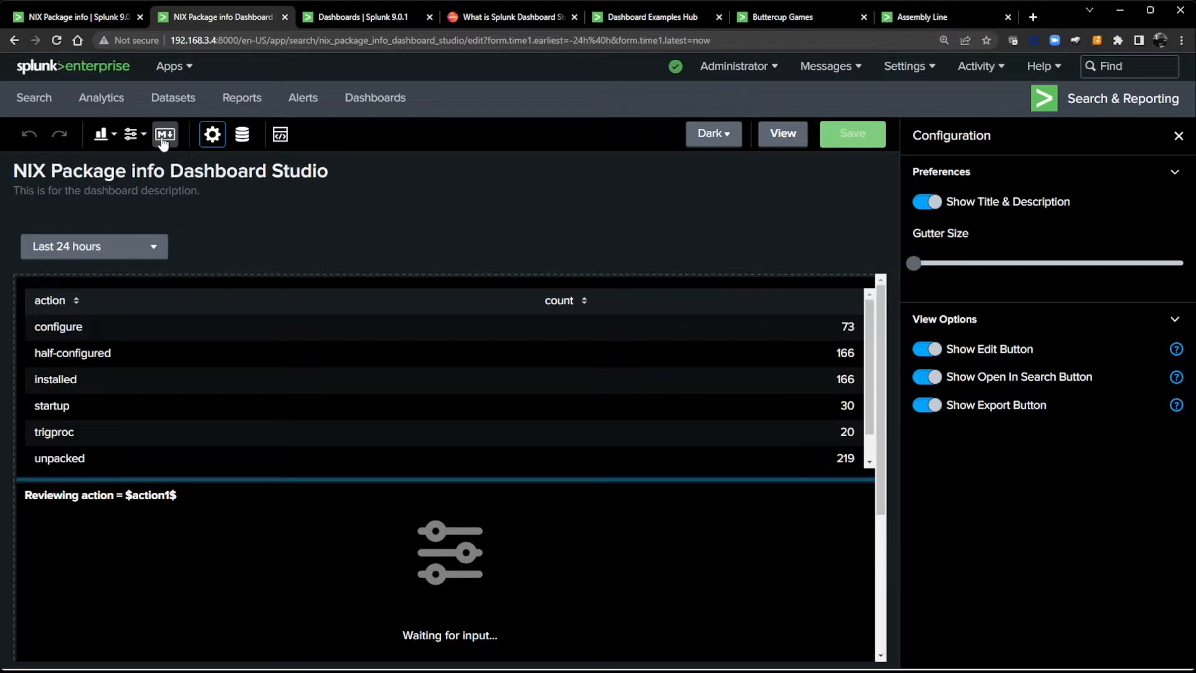
- Examine the converted dashboard's data sources and source code, and the action count table's configuration
{"action": "left_click", "coordinate": [243, 136]}
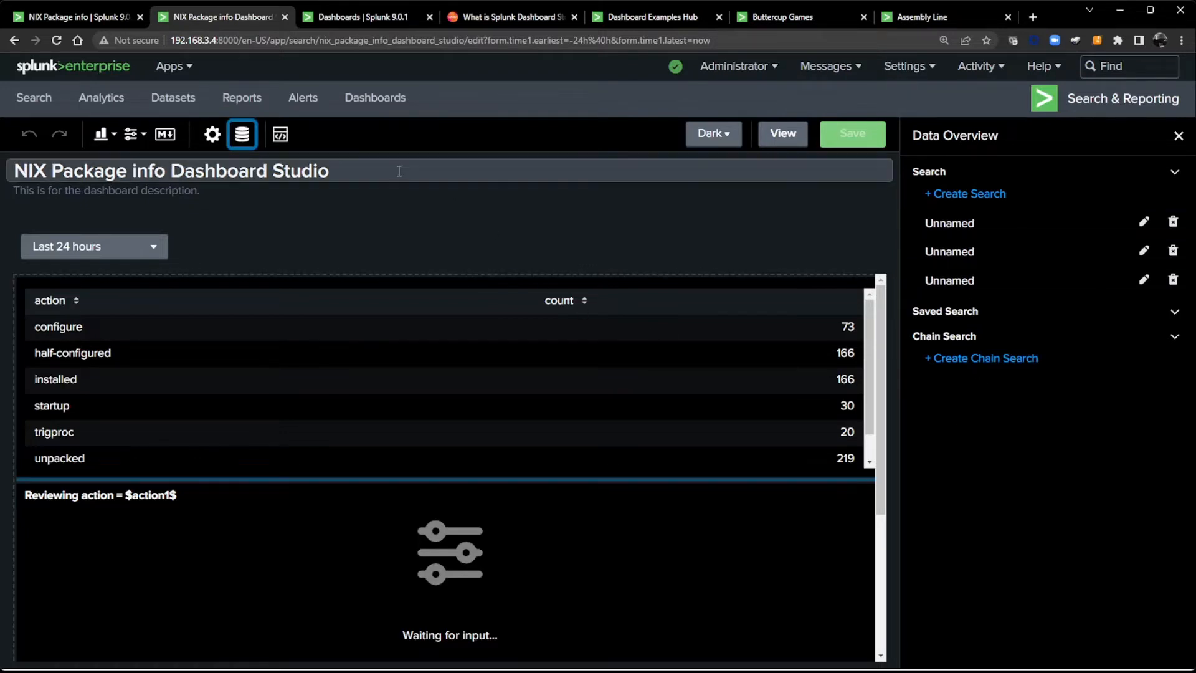
{"action": "left_click", "coordinate": [281, 134]}
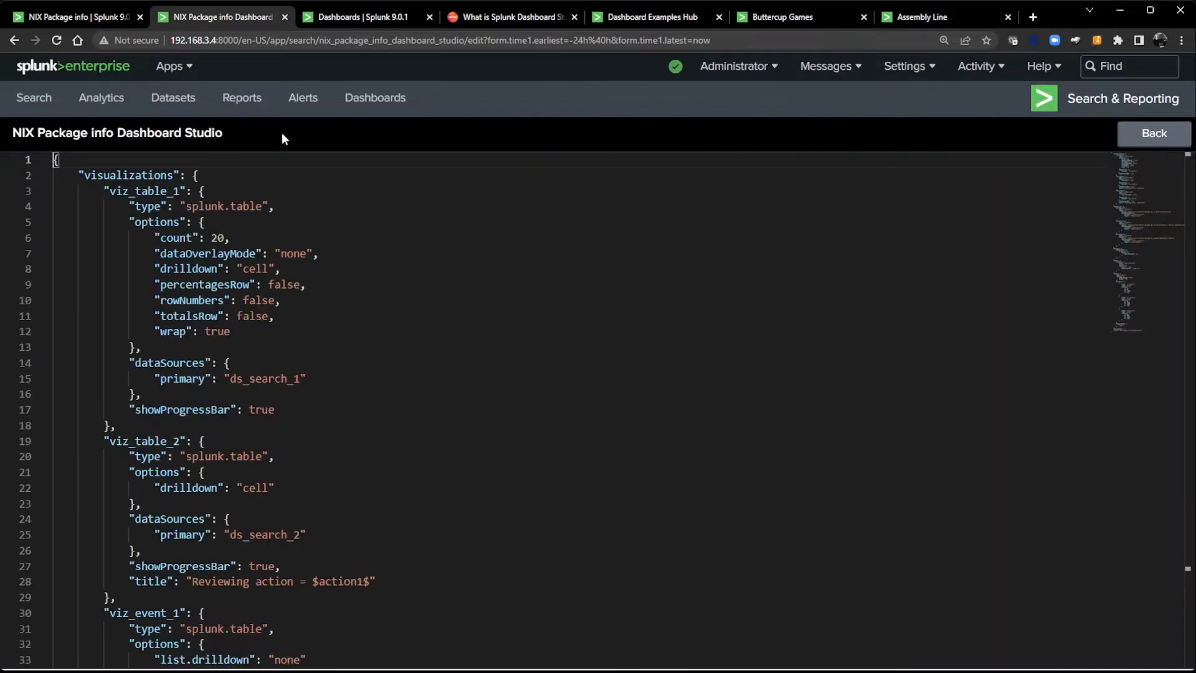
{"action": "scroll", "coordinate": [347, 414], "scroll_direction": "down", "scroll_amount": 4}
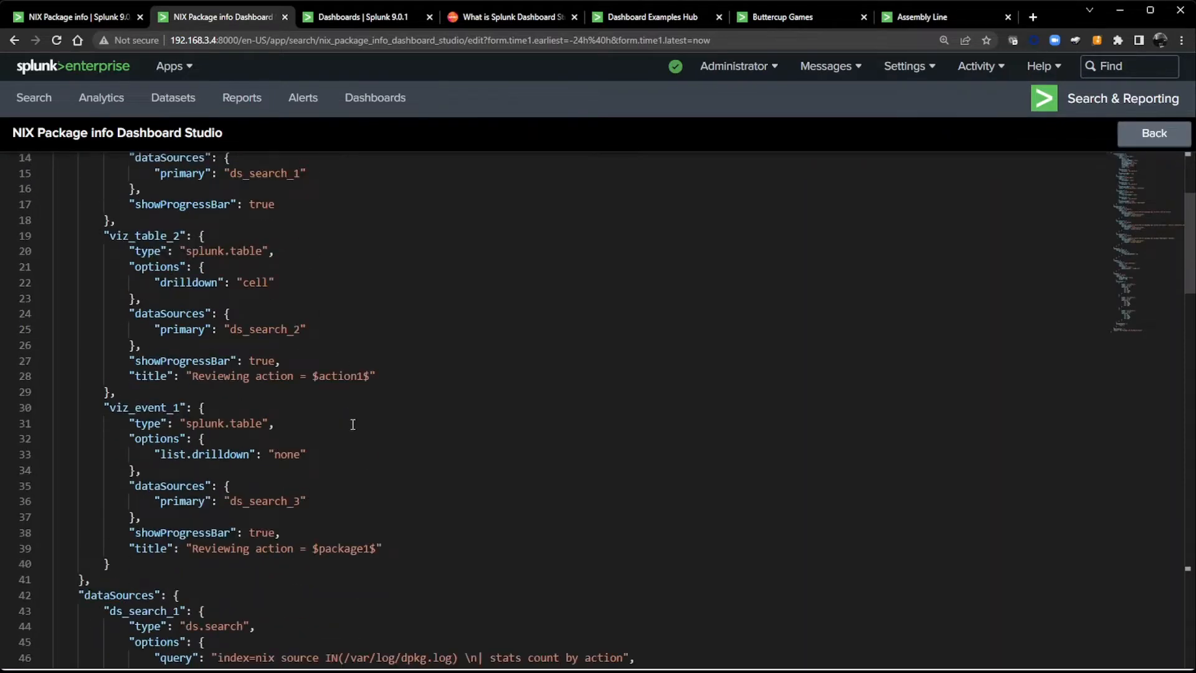
{"action": "scroll", "coordinate": [353, 424], "scroll_direction": "up", "scroll_amount": 4}
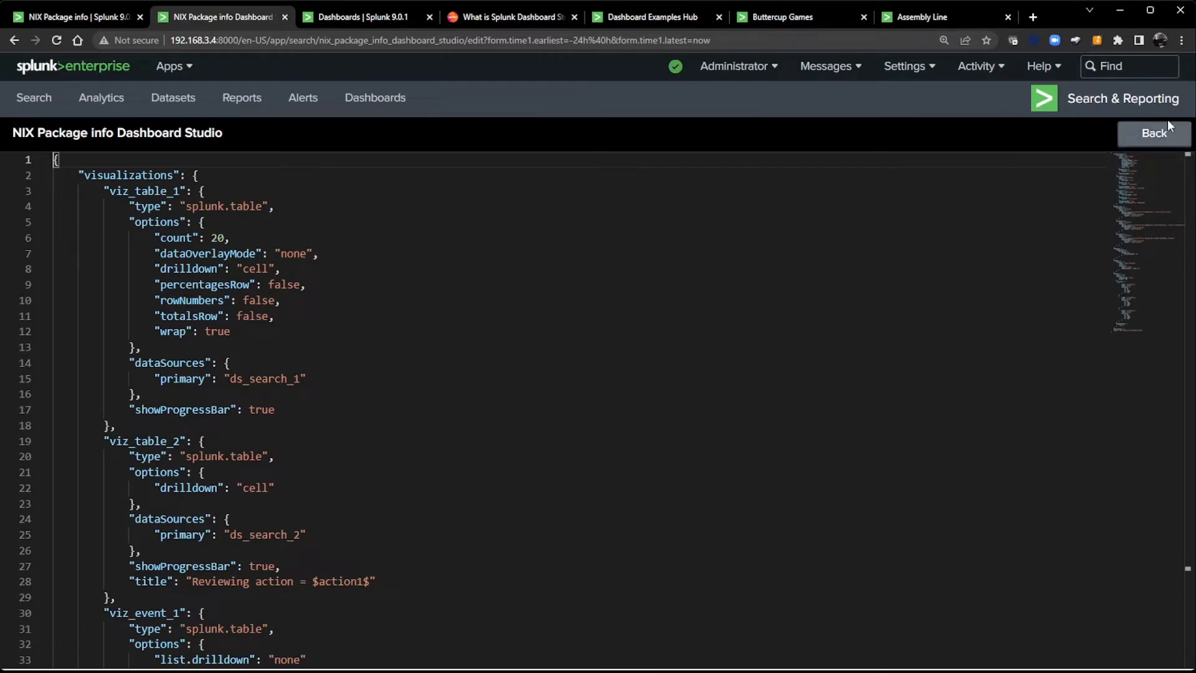
{"action": "left_click", "coordinate": [1160, 142]}
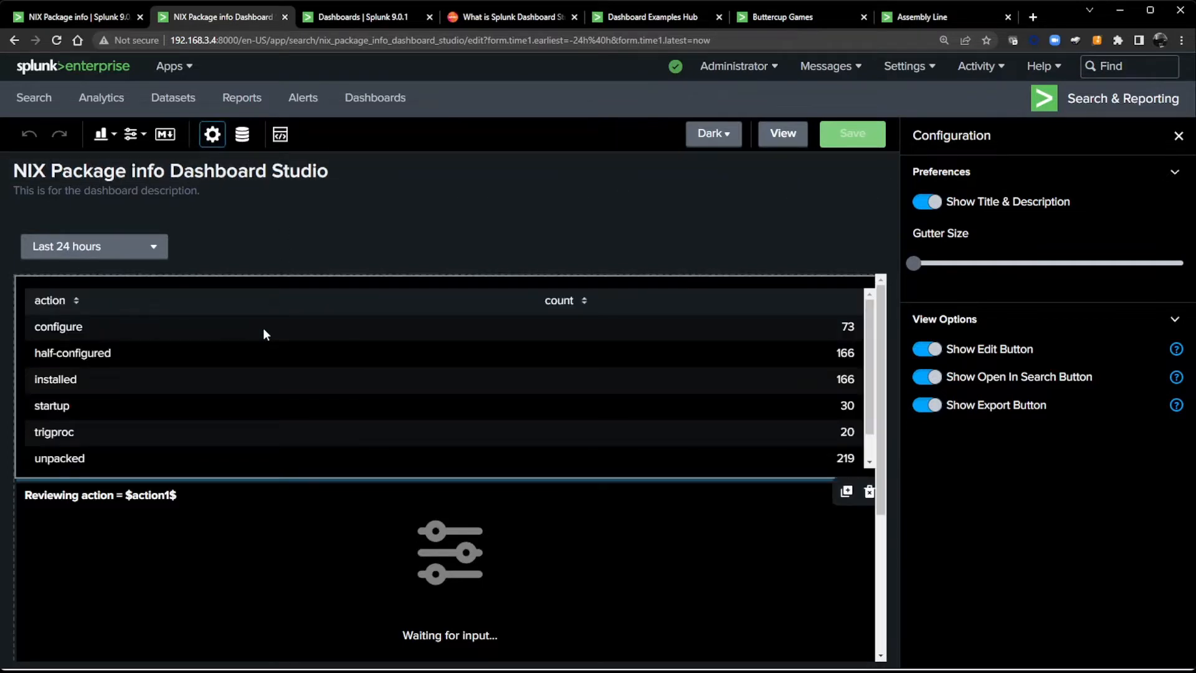
{"action": "left_click", "coordinate": [263, 328]}
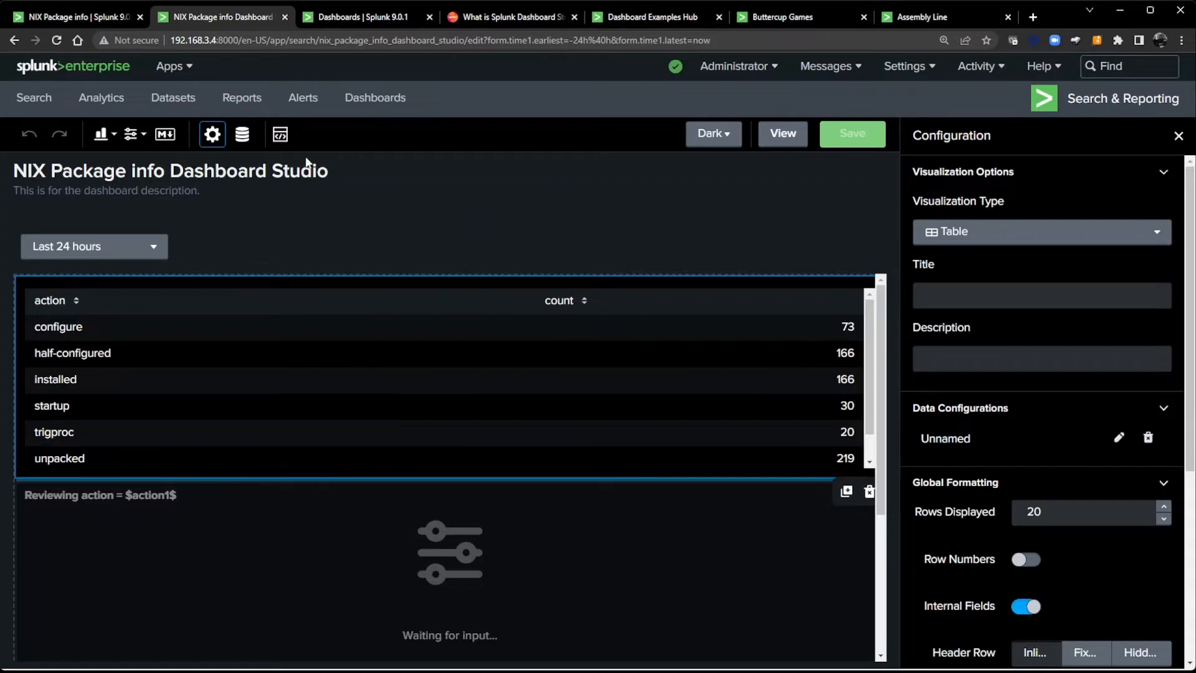
- Name the first unnamed search data source action_stats and apply the change
{"action": "left_click", "coordinate": [242, 136]}
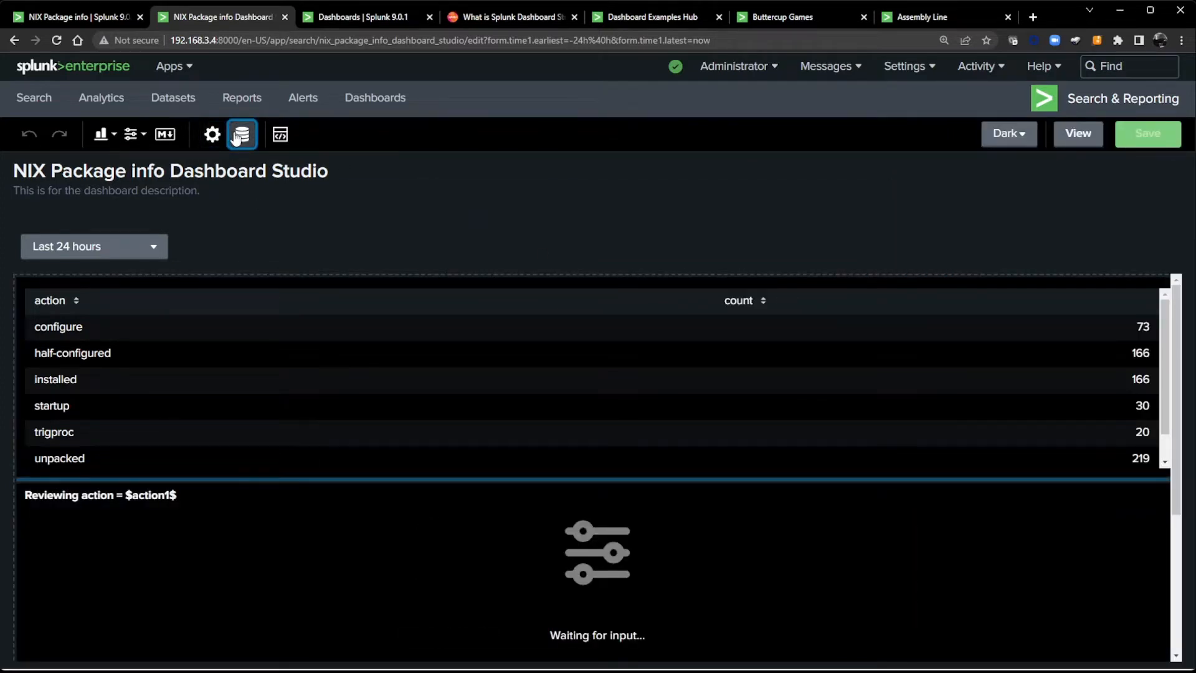
{"action": "left_click", "coordinate": [238, 136]}
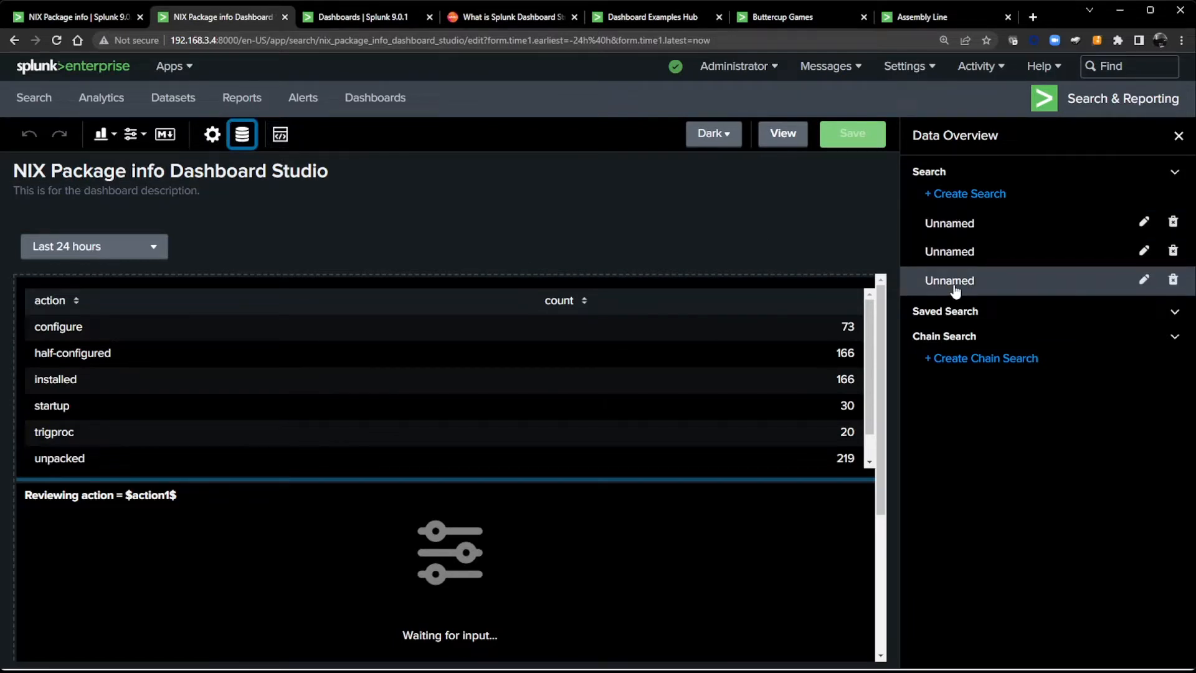
{"action": "left_click", "coordinate": [1145, 223]}
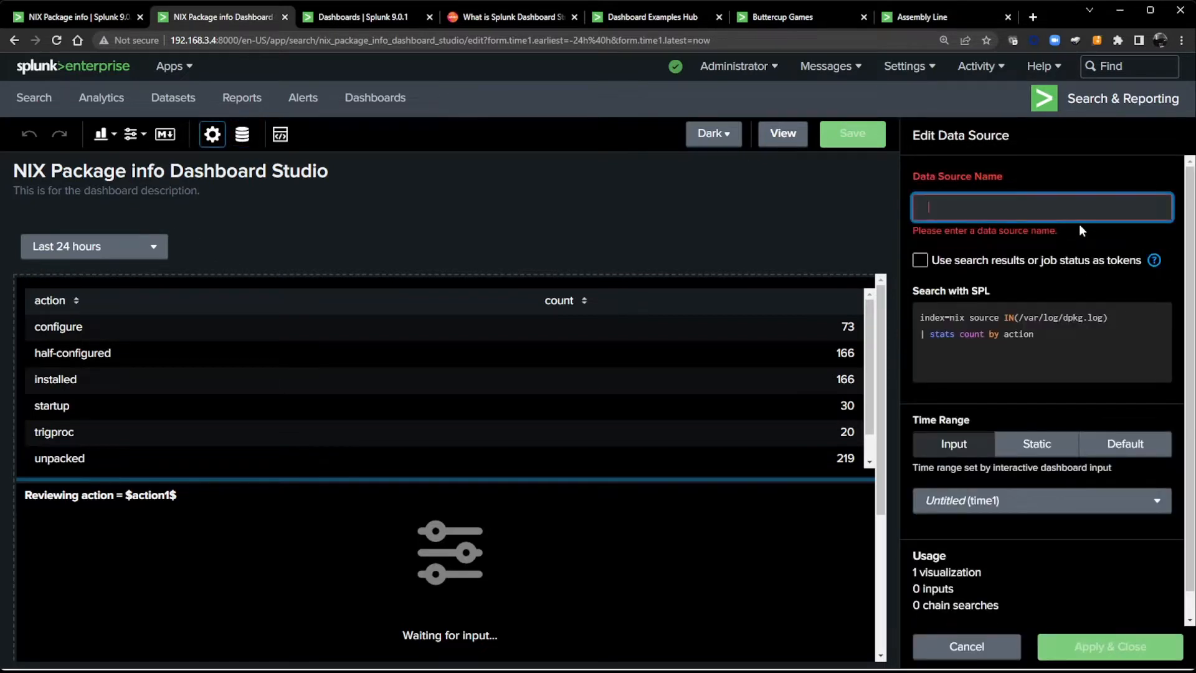
{"action": "type", "text": "action_"}
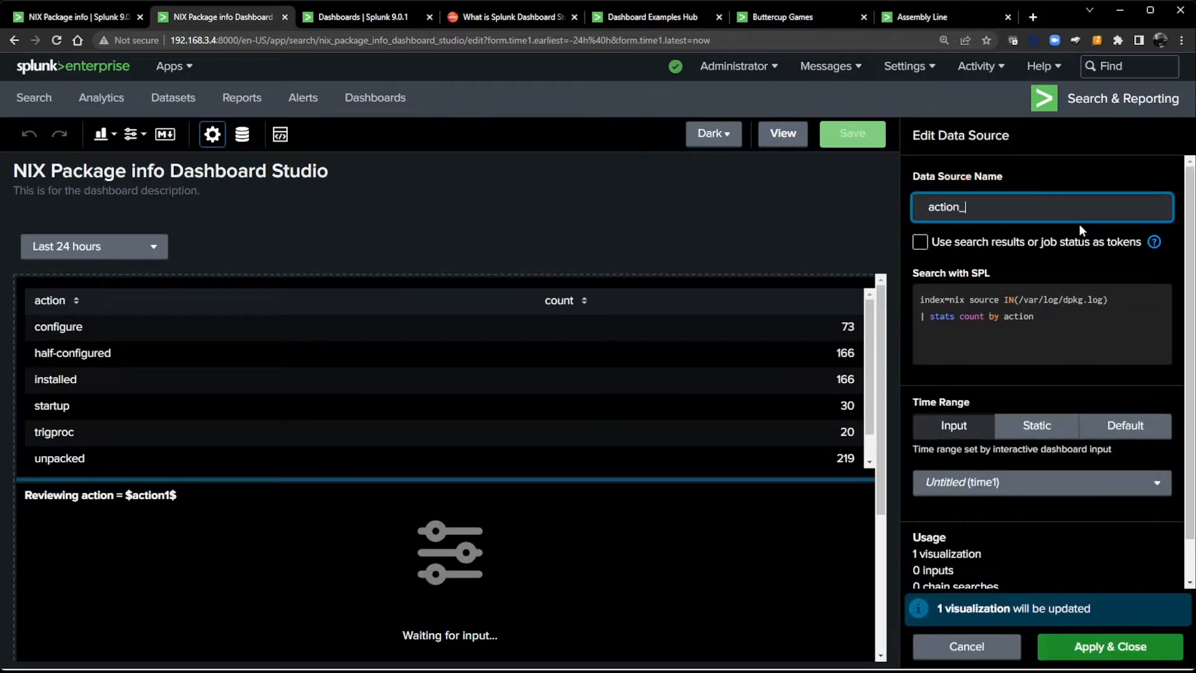
{"action": "type", "text": "stast"}
{"action": "key", "text": "BackSpace"}
{"action": "key", "text": "BackSpace"}
{"action": "type", "text": "ts"}
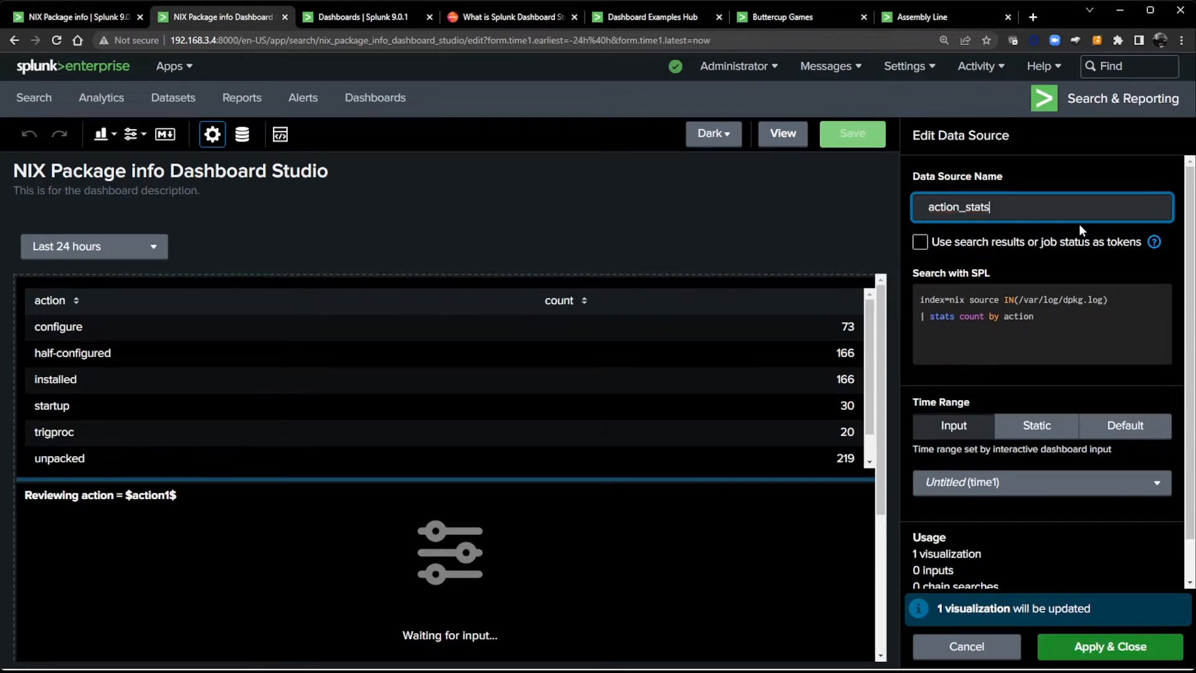
{"action": "left_click", "coordinate": [1100, 647]}
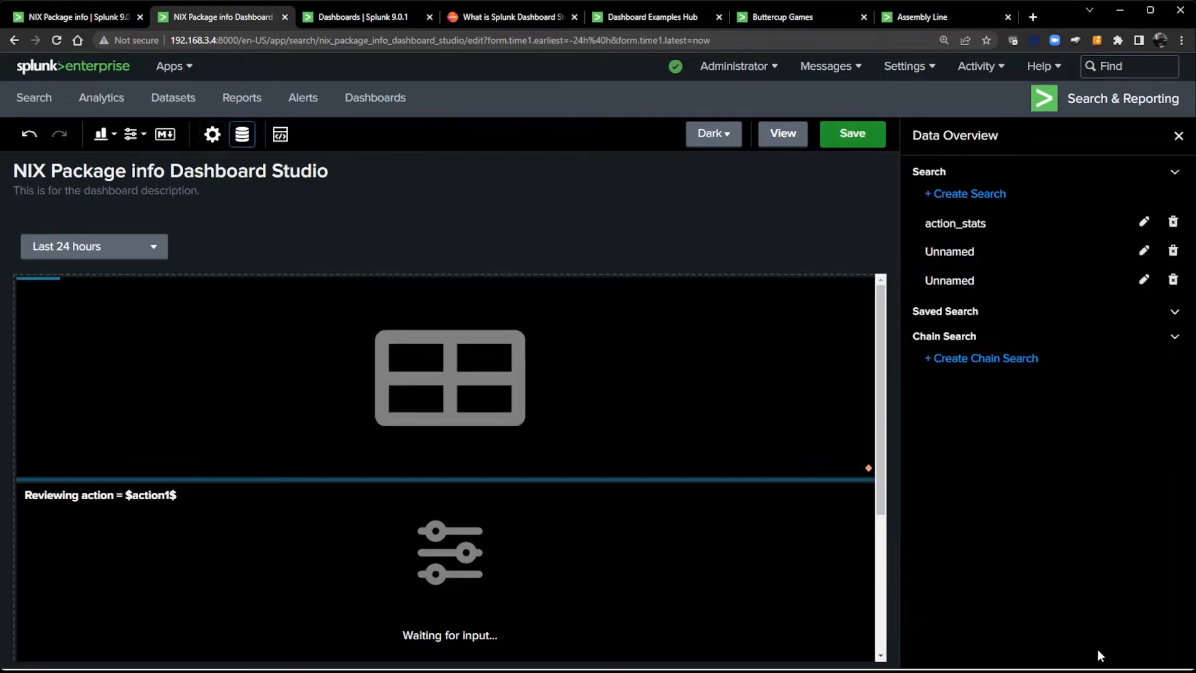
- Name the second search data source, which counts packages for the chosen action, package_stats and apply it
{"action": "left_click", "coordinate": [1144, 251]}
{"action": "left_click", "coordinate": [983, 215]}
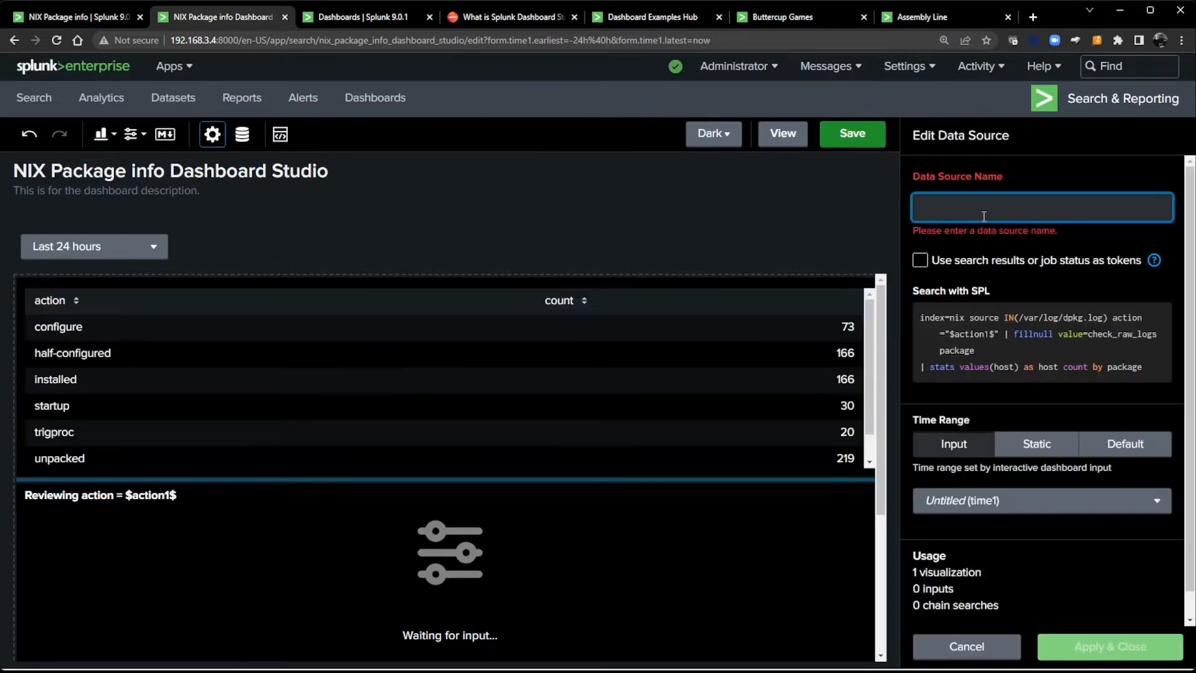
{"action": "type", "text": "packe"}
{"action": "type", "text": "ge"}
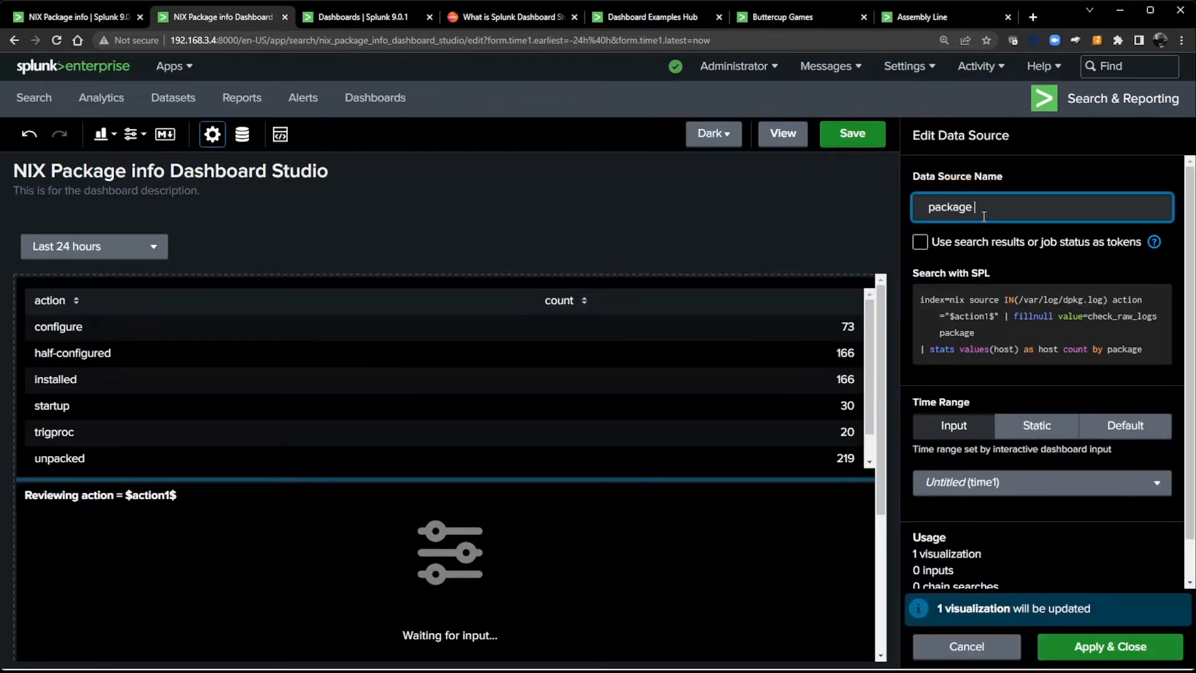
{"action": "type", "text": "_stats"}
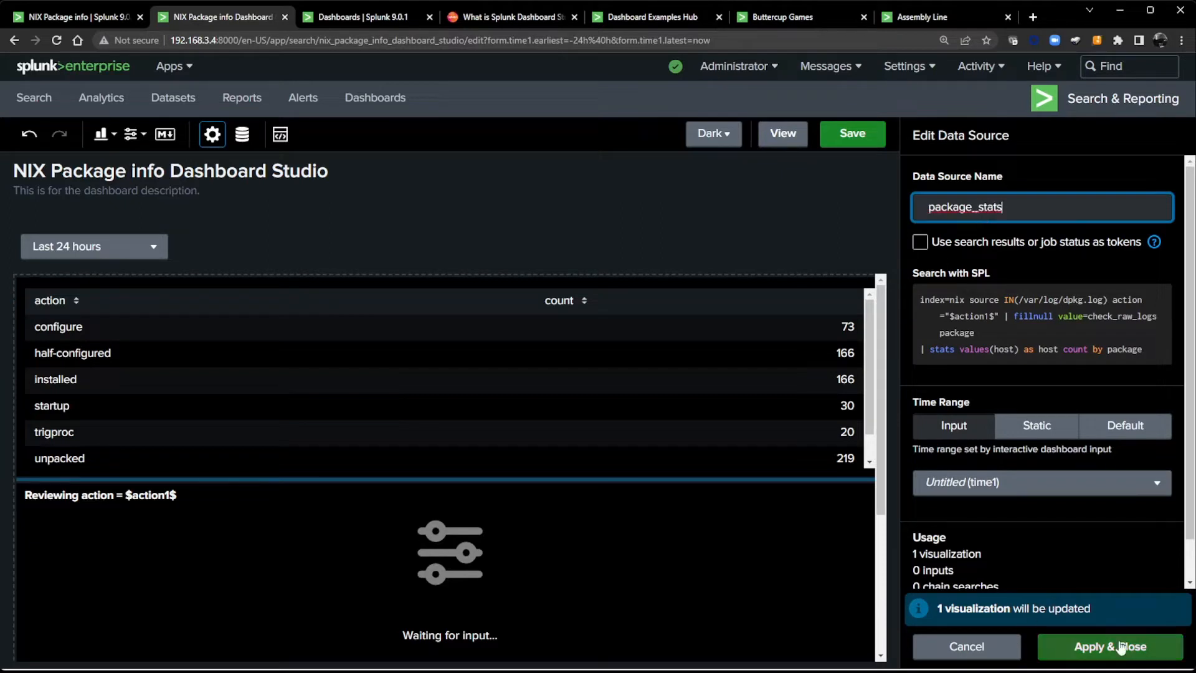
{"action": "left_click", "coordinate": [1093, 646]}
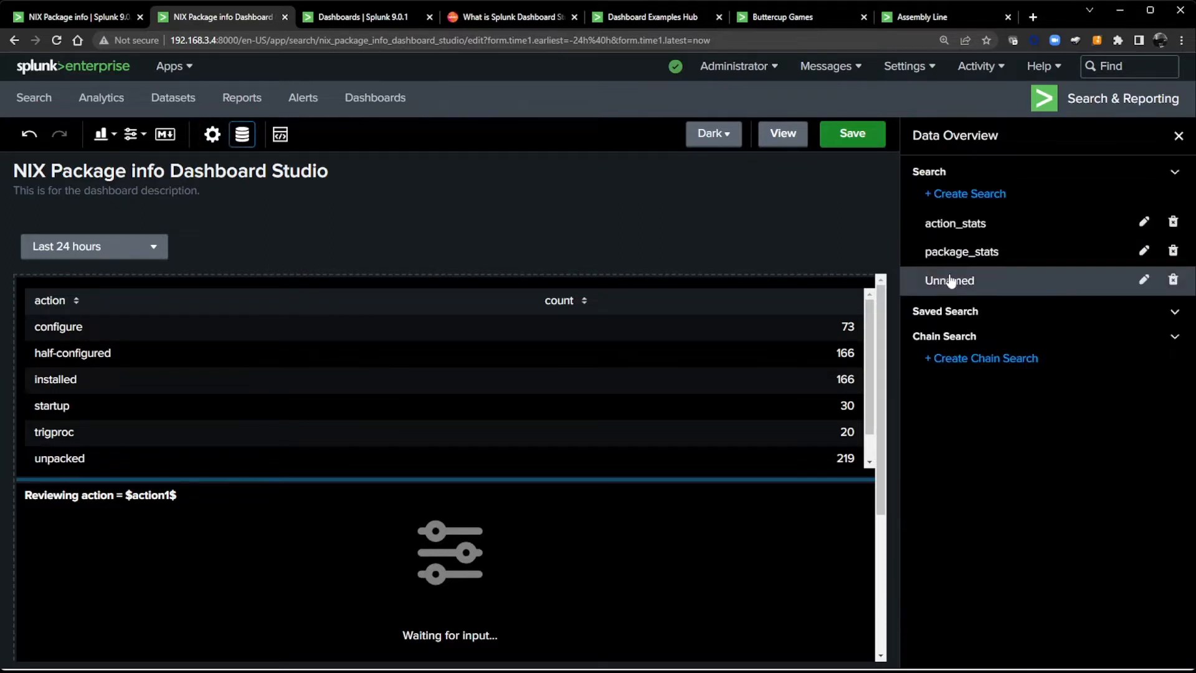
- Name the remaining unnamed search data source, which filters on package and host, package_logs and apply it
{"action": "left_click", "coordinate": [1143, 280]}
{"action": "left_click", "coordinate": [998, 206]}
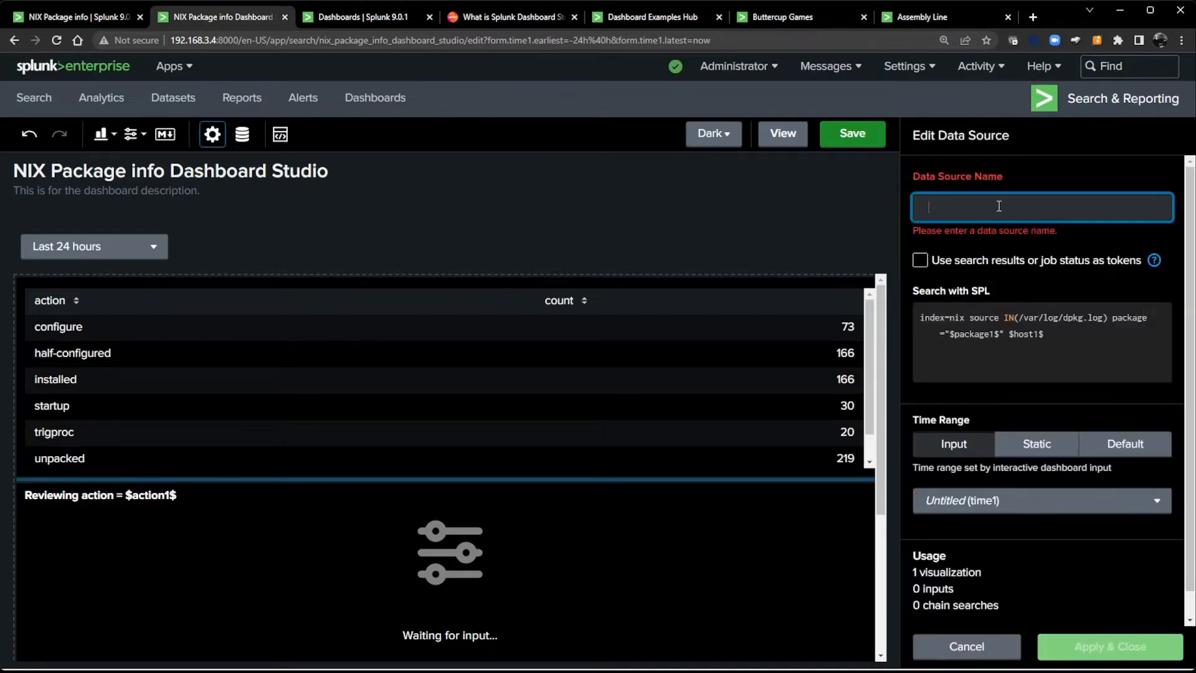
{"action": "type", "text": "pack"}
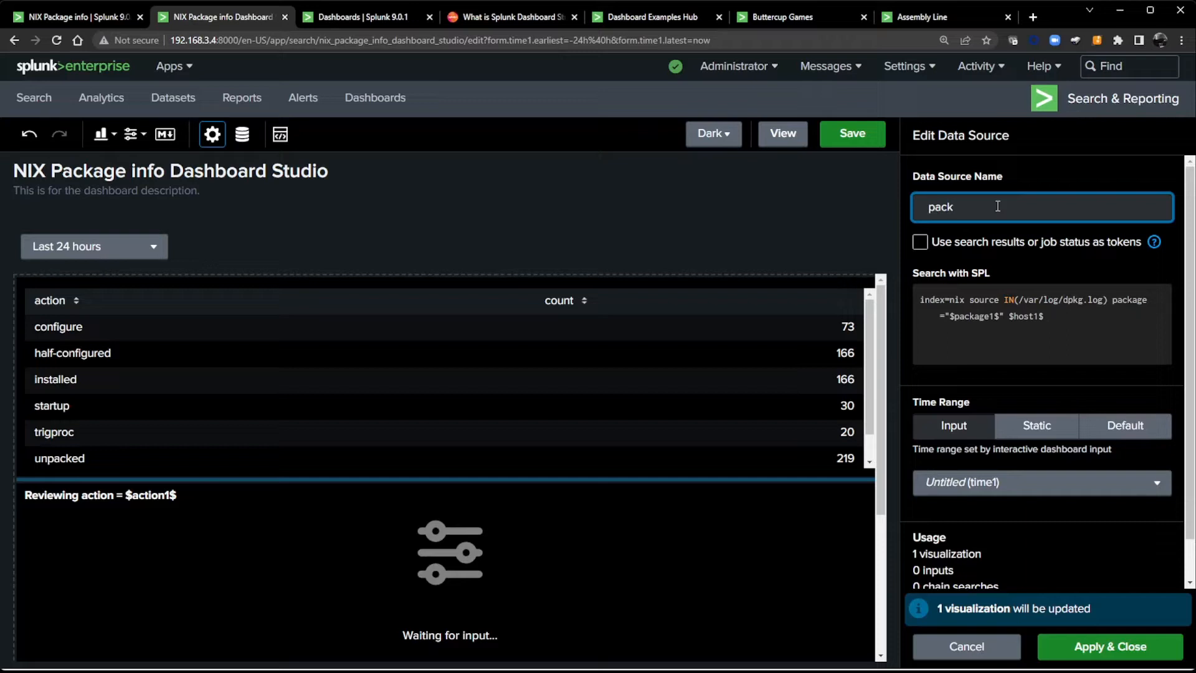
{"action": "type", "text": "age_logs"}
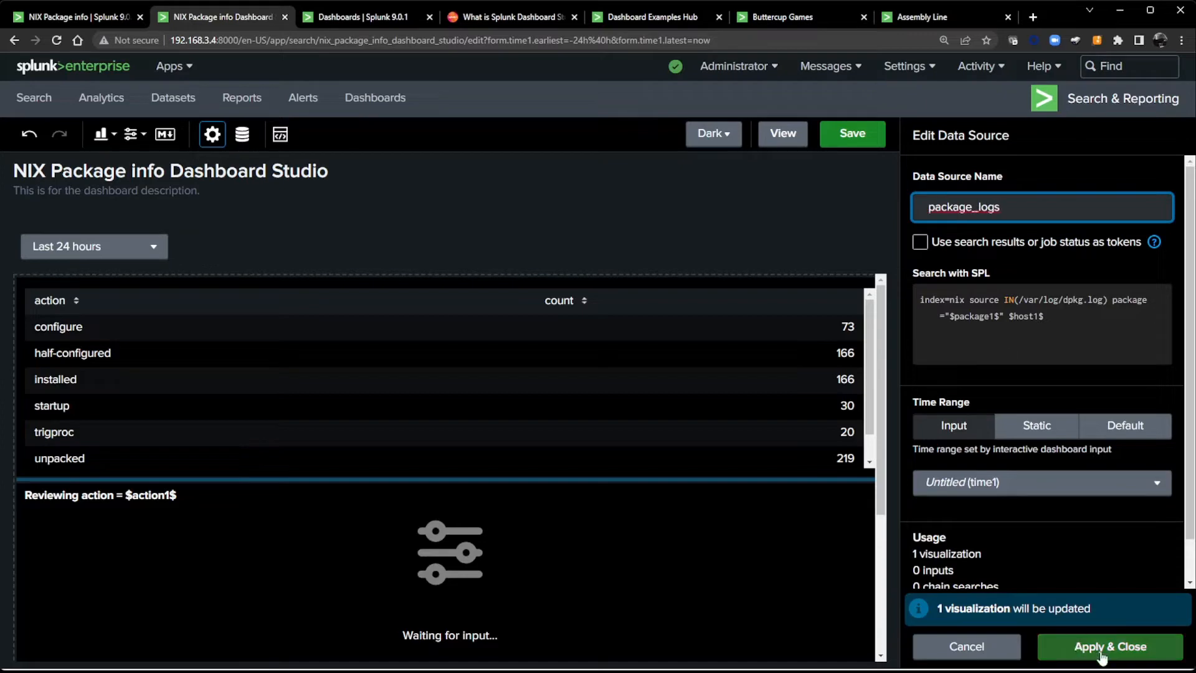
{"action": "left_click", "coordinate": [1081, 650]}
- Select the dashboard's table panels in turn to check which named data source each one uses
{"action": "left_click", "coordinate": [413, 332]}
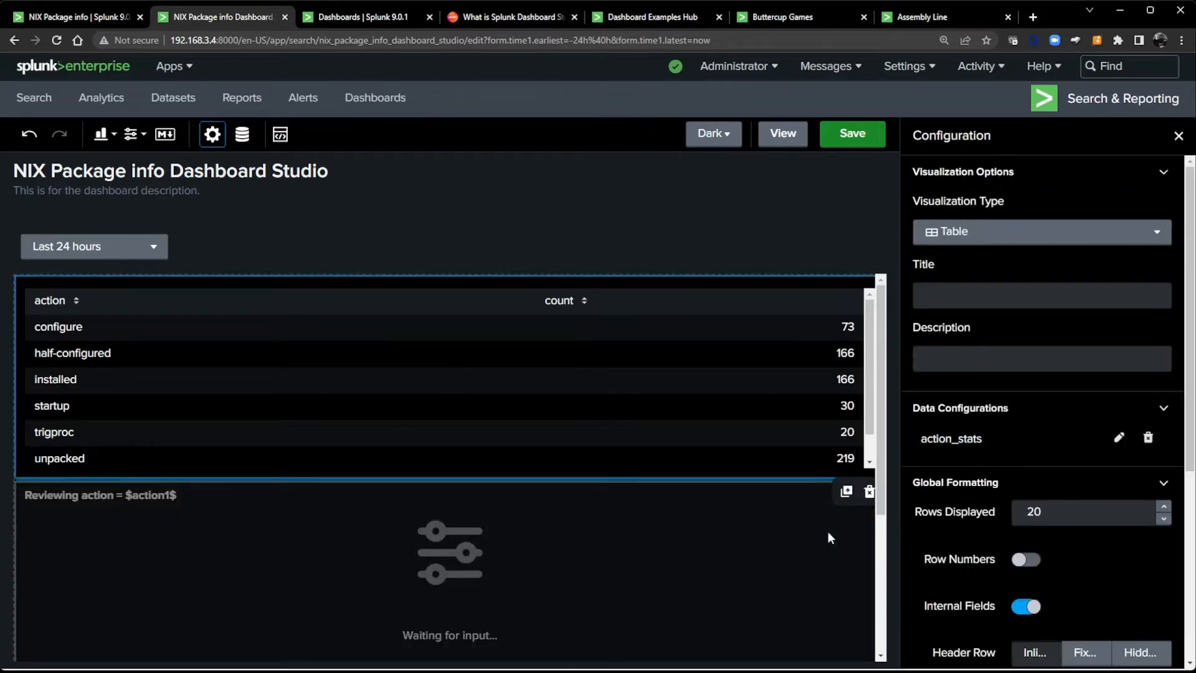
{"action": "scroll", "coordinate": [982, 522], "scroll_direction": "down", "scroll_amount": 1}
{"action": "scroll", "coordinate": [637, 582], "scroll_direction": "down", "scroll_amount": 1}
{"action": "scroll", "coordinate": [638, 581], "scroll_direction": "down", "scroll_amount": 3}
{"action": "left_click", "coordinate": [595, 563]}
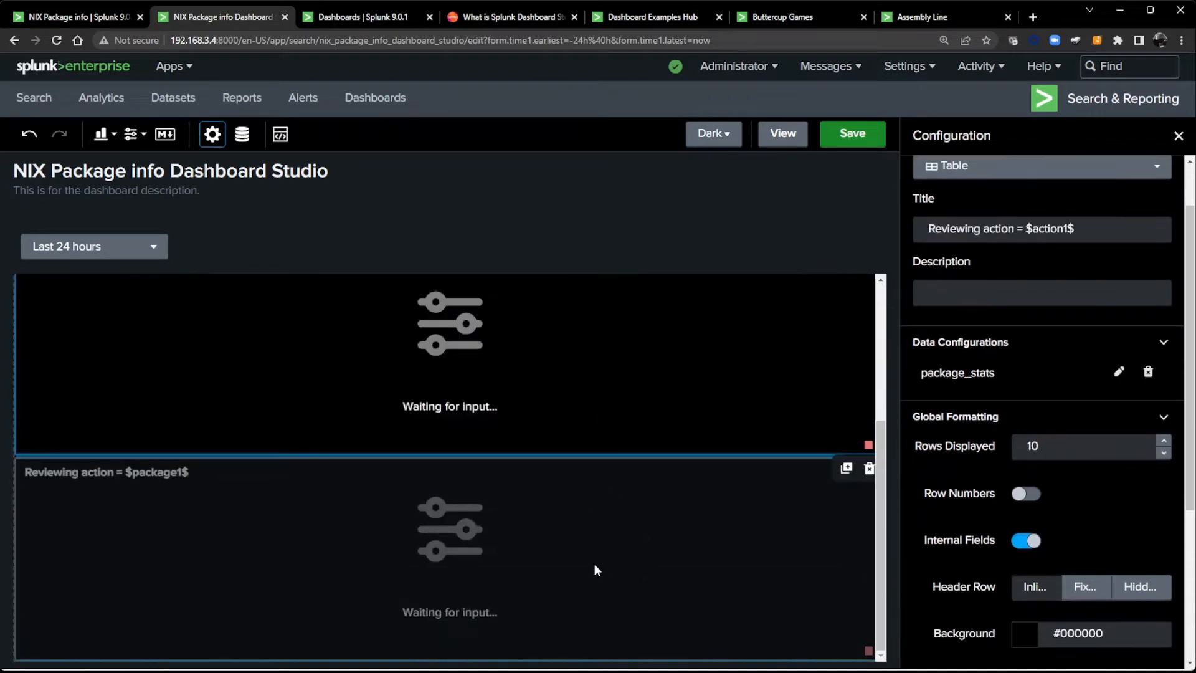
- Select the table of action counts and review its data source and formatting settings
{"action": "scroll", "coordinate": [592, 573], "scroll_direction": "up", "scroll_amount": 1}
{"action": "left_click", "coordinate": [532, 426]}
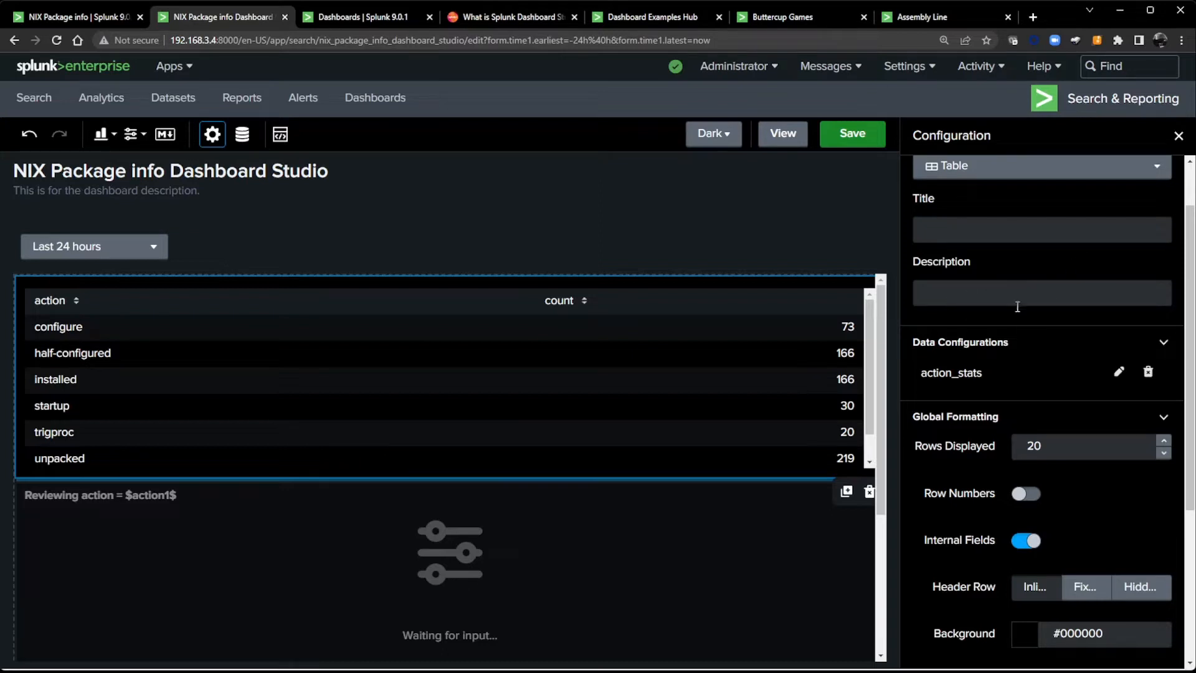
{"action": "scroll", "coordinate": [944, 487], "scroll_direction": "down", "scroll_amount": 1}
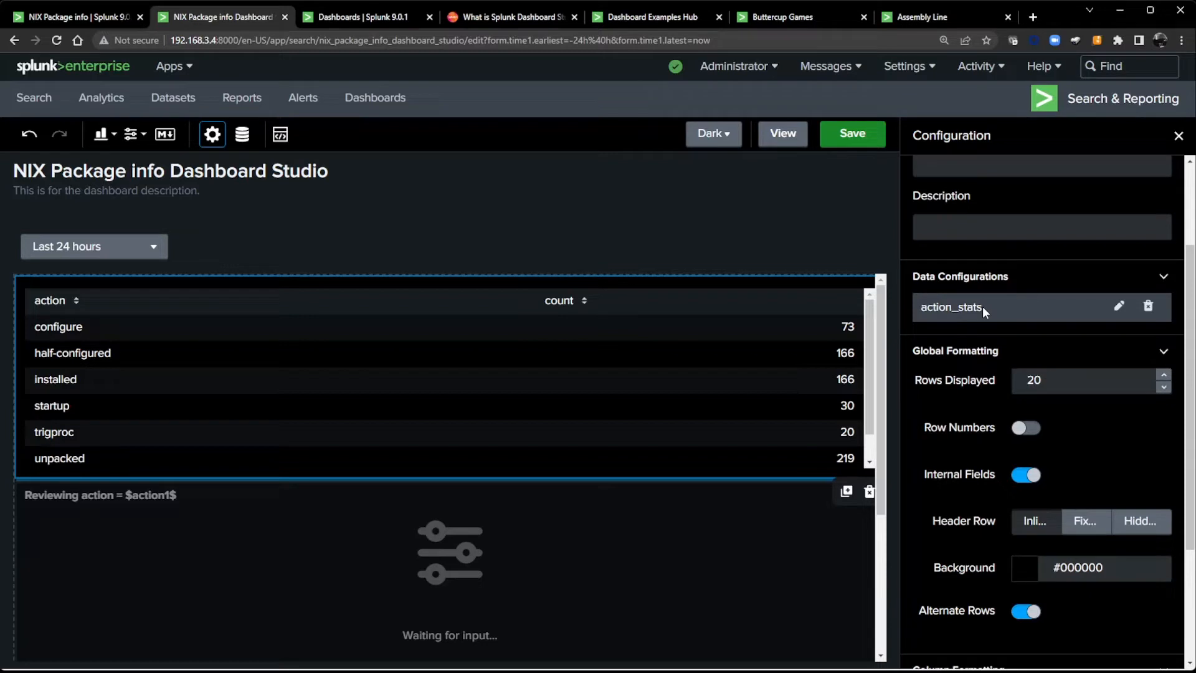
{"action": "scroll", "coordinate": [1039, 459], "scroll_direction": "down", "scroll_amount": 3}
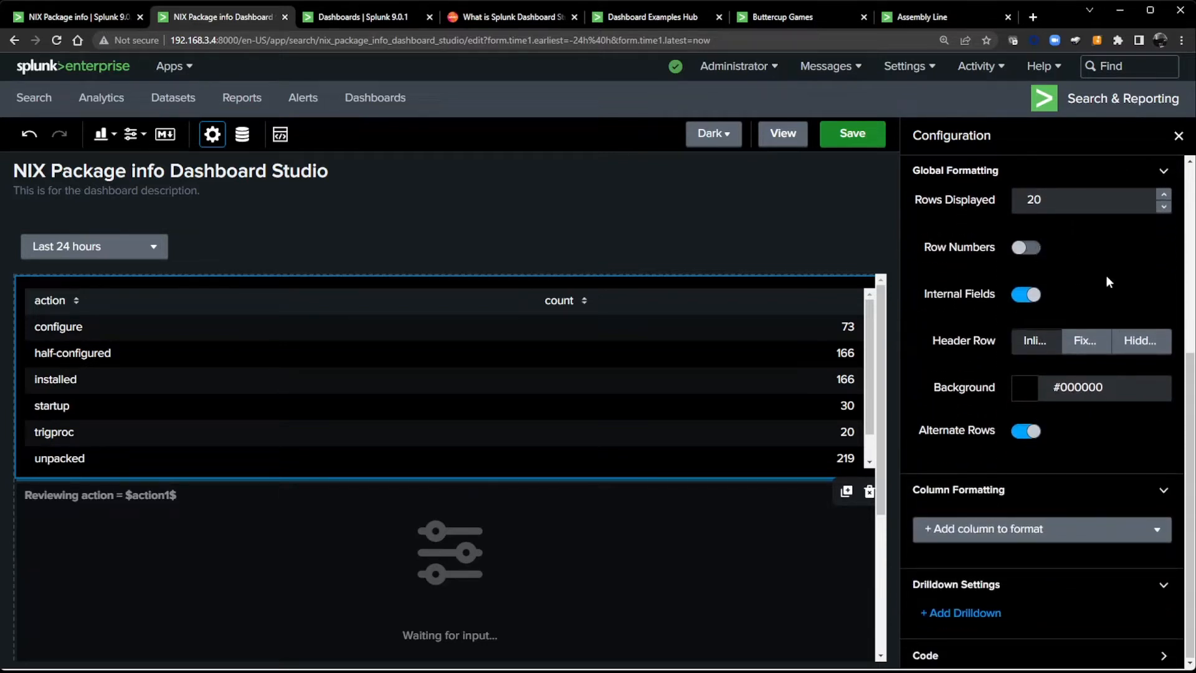
- Try transparent and dark blue #294e70 backgrounds on the action counts table, returning it to black #000000
{"action": "left_click", "coordinate": [1024, 388]}
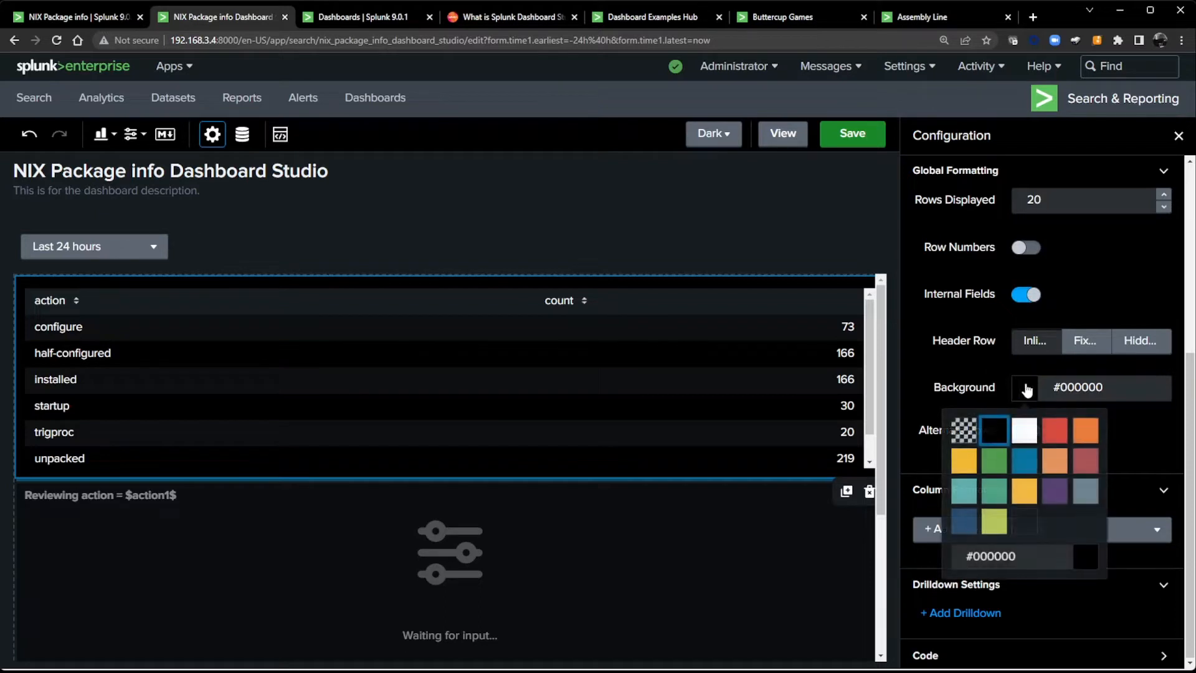
{"action": "left_click", "coordinate": [965, 430]}
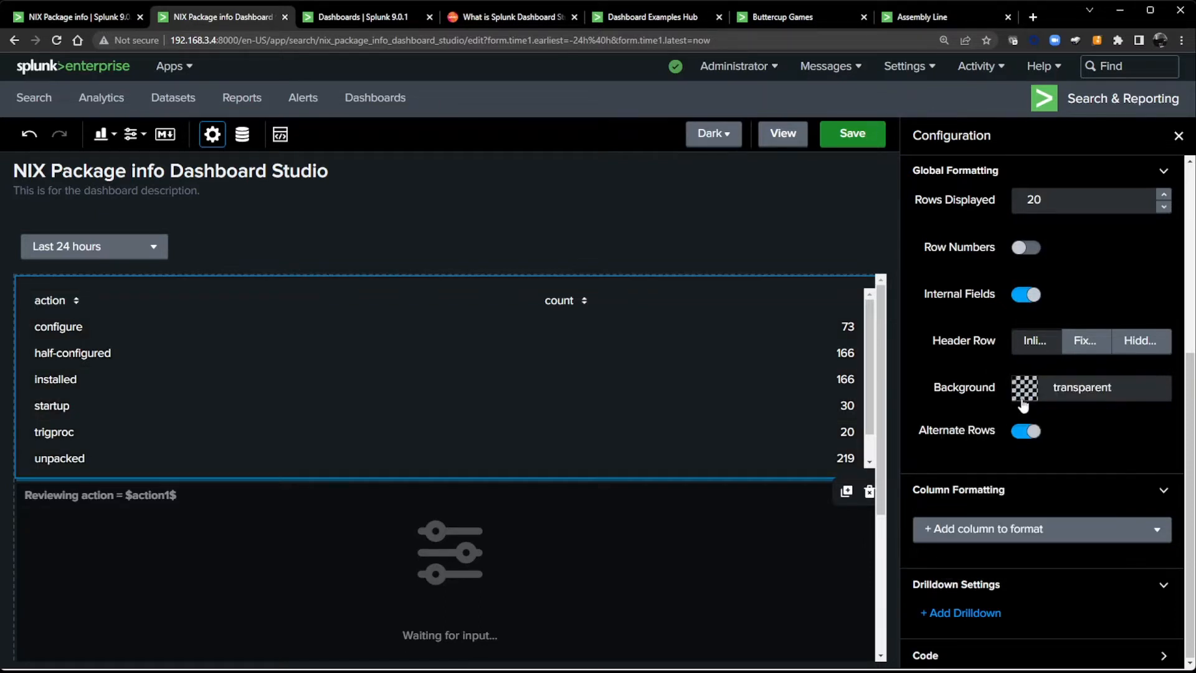
{"action": "left_click", "coordinate": [1025, 387]}
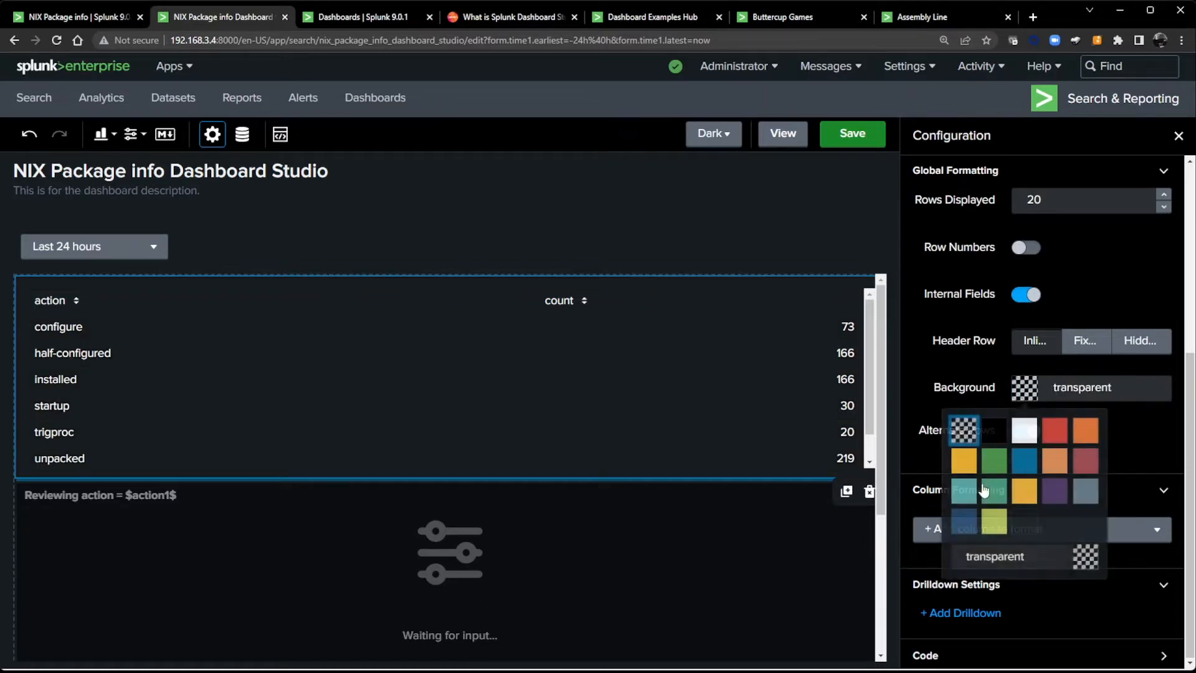
{"action": "left_click", "coordinate": [962, 522]}
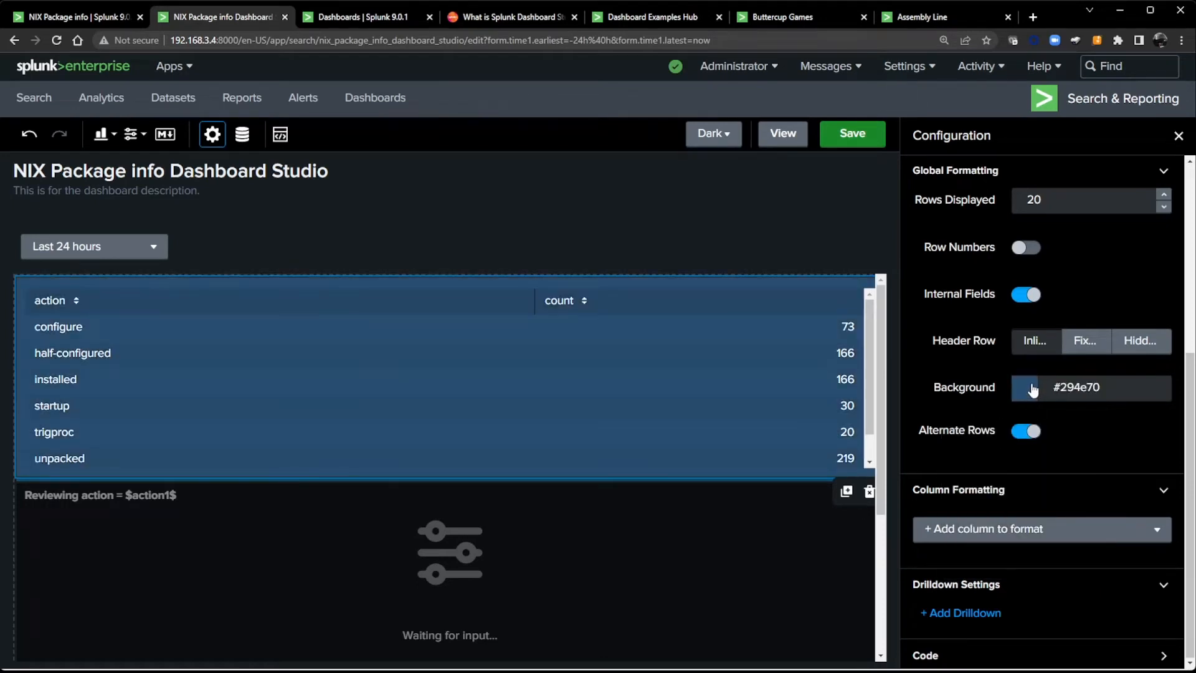
{"action": "left_click", "coordinate": [1033, 394]}
{"action": "left_click", "coordinate": [999, 434]}
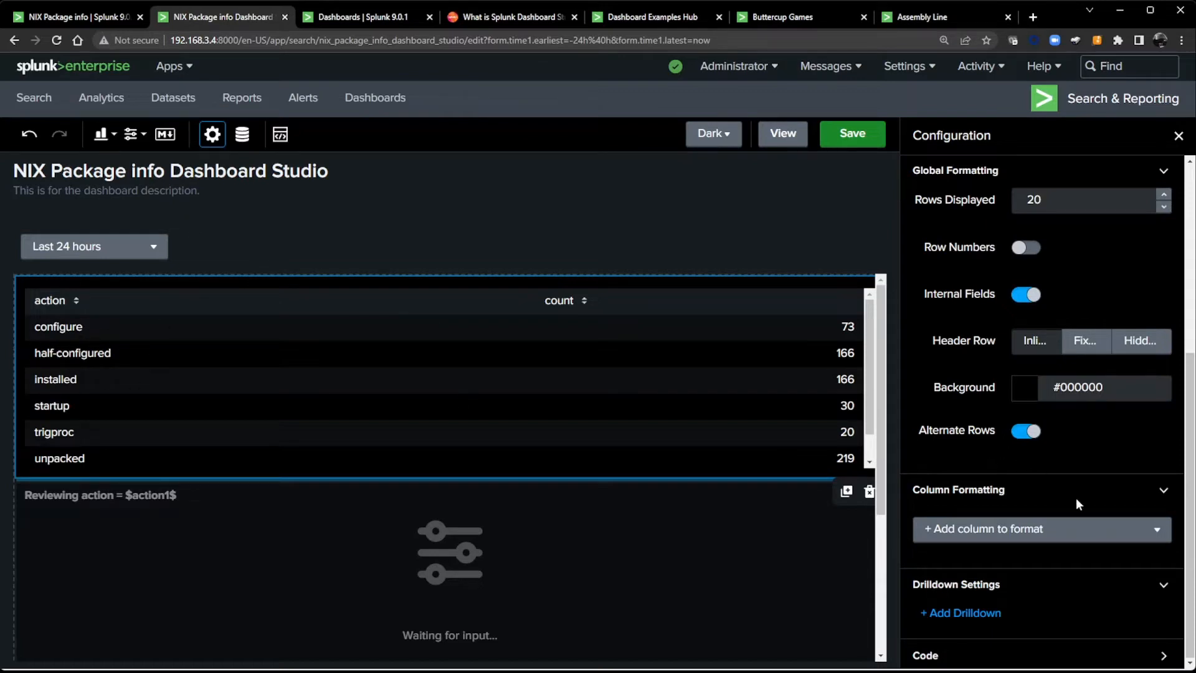
- Add a drilldown to the action counts table with the Set Tokens on-click action and one new predefined token
{"action": "left_click", "coordinate": [966, 613]}
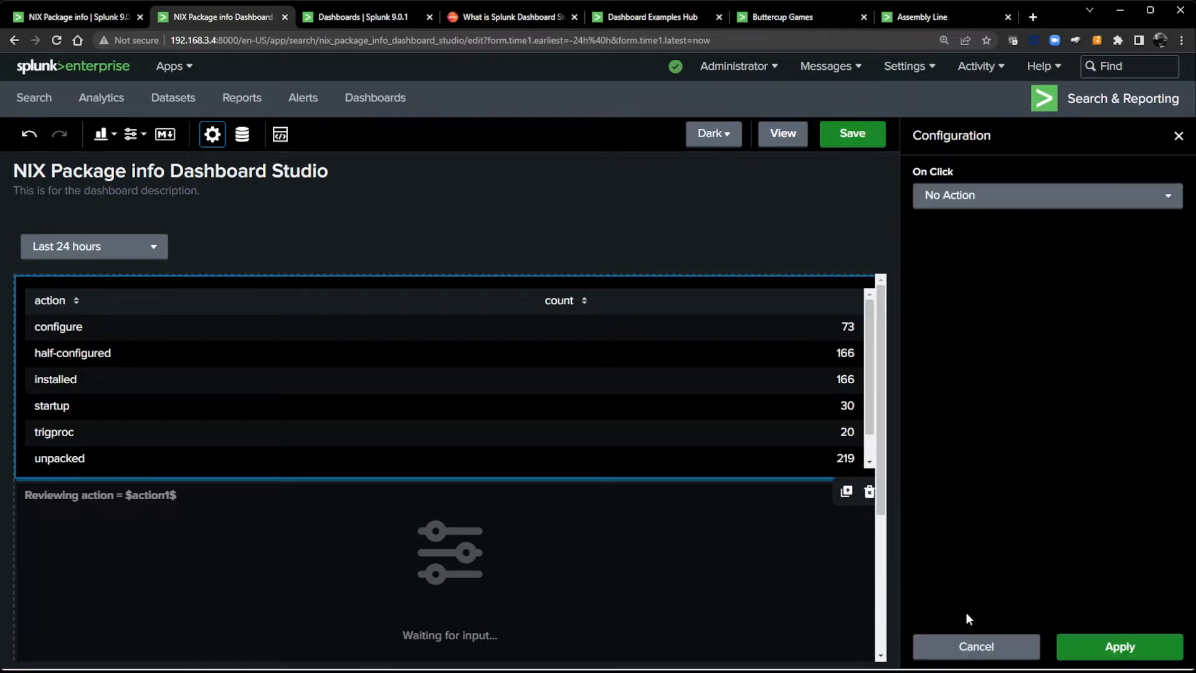
{"action": "left_click", "coordinate": [973, 195]}
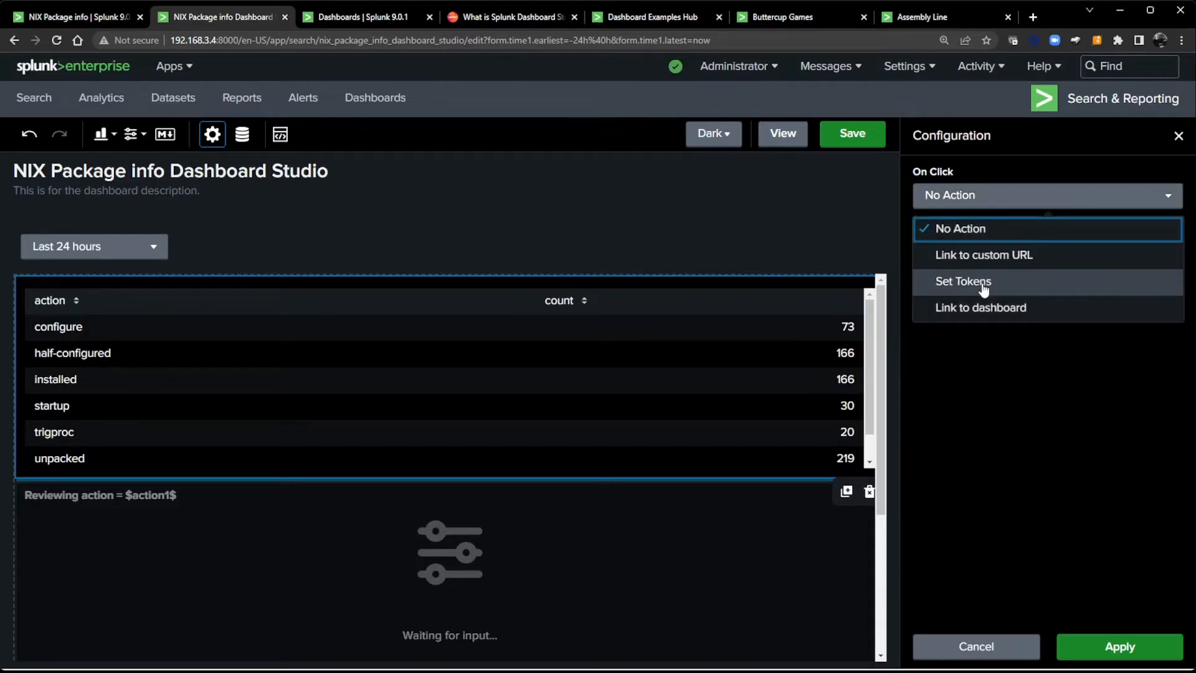
{"action": "left_click", "coordinate": [982, 284]}
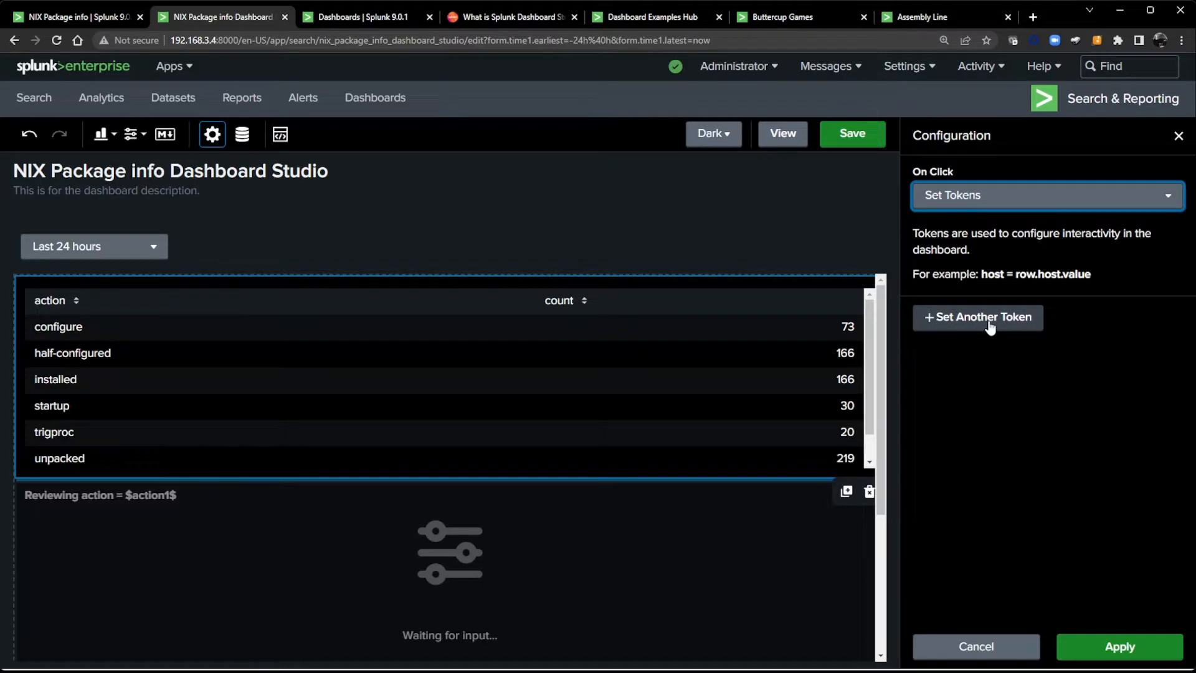
{"action": "left_click", "coordinate": [990, 324]}
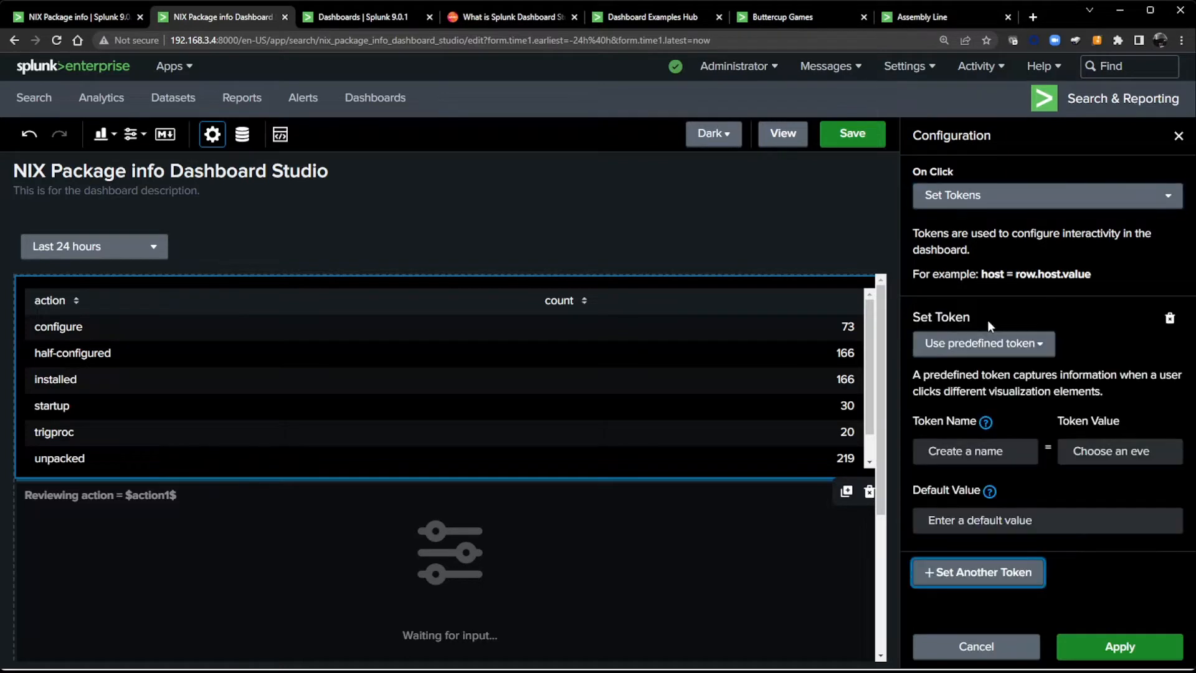
- Name the drilldown token action1, assign it the predefined clicked-location value, and apply the drilldown
{"action": "left_click", "coordinate": [987, 453]}
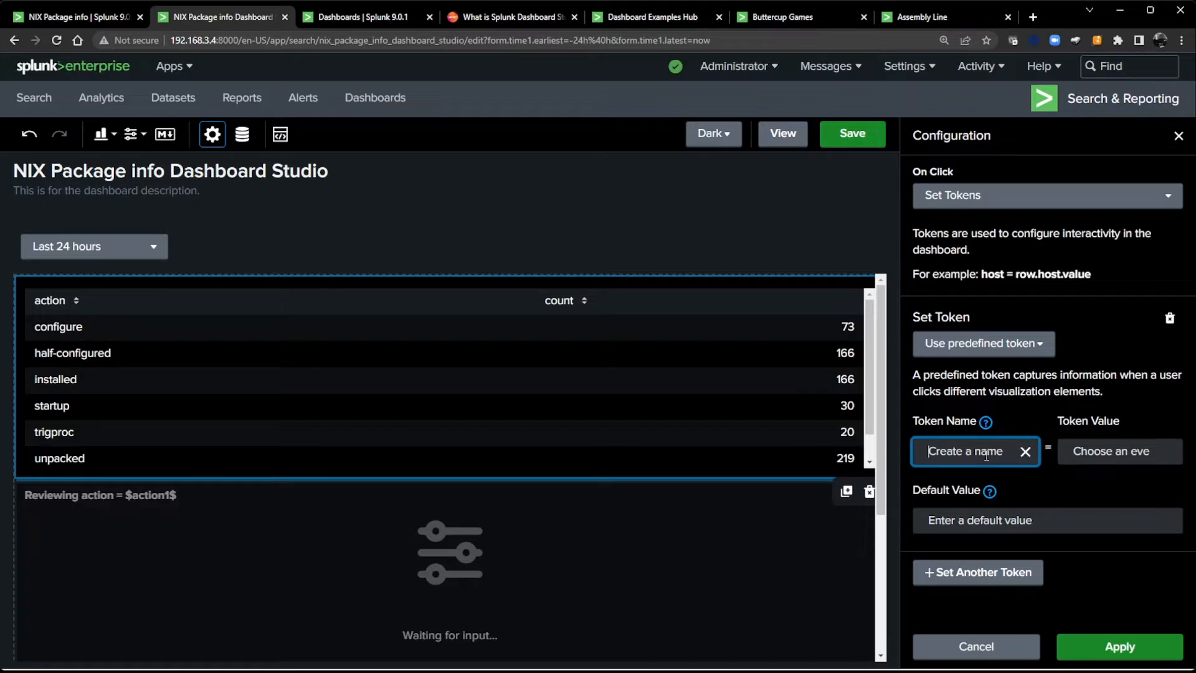
{"action": "type", "text": "action1"}
{"action": "key", "text": "Tab"}
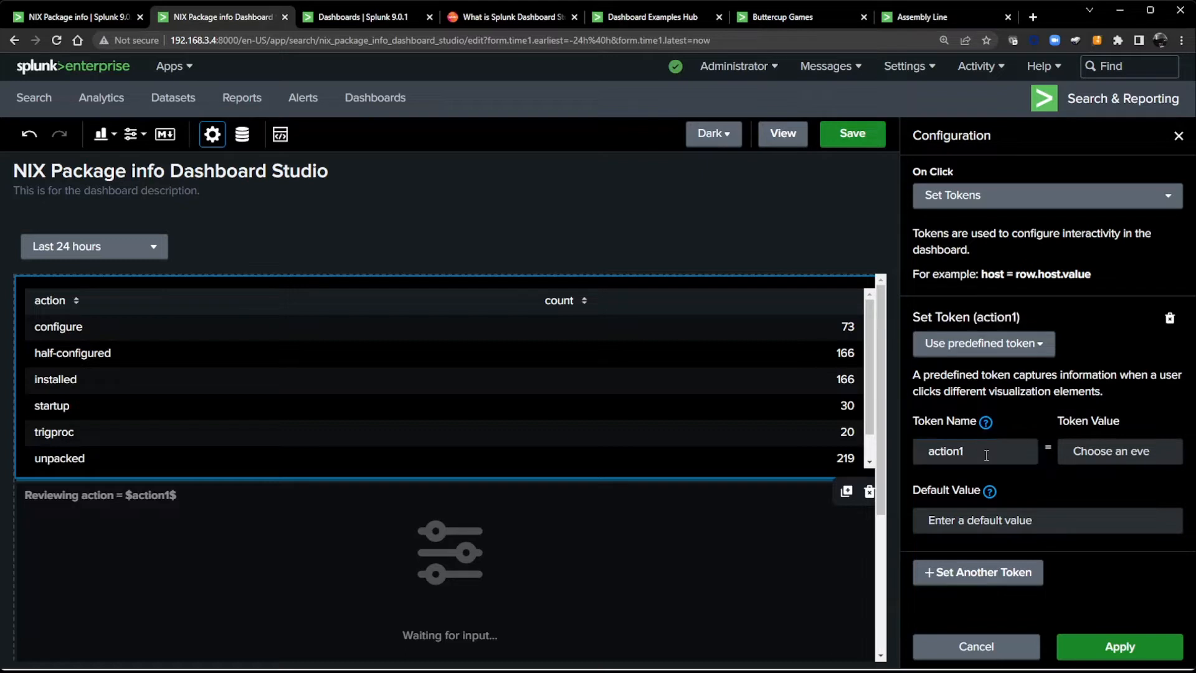
{"action": "left_click", "coordinate": [1101, 457]}
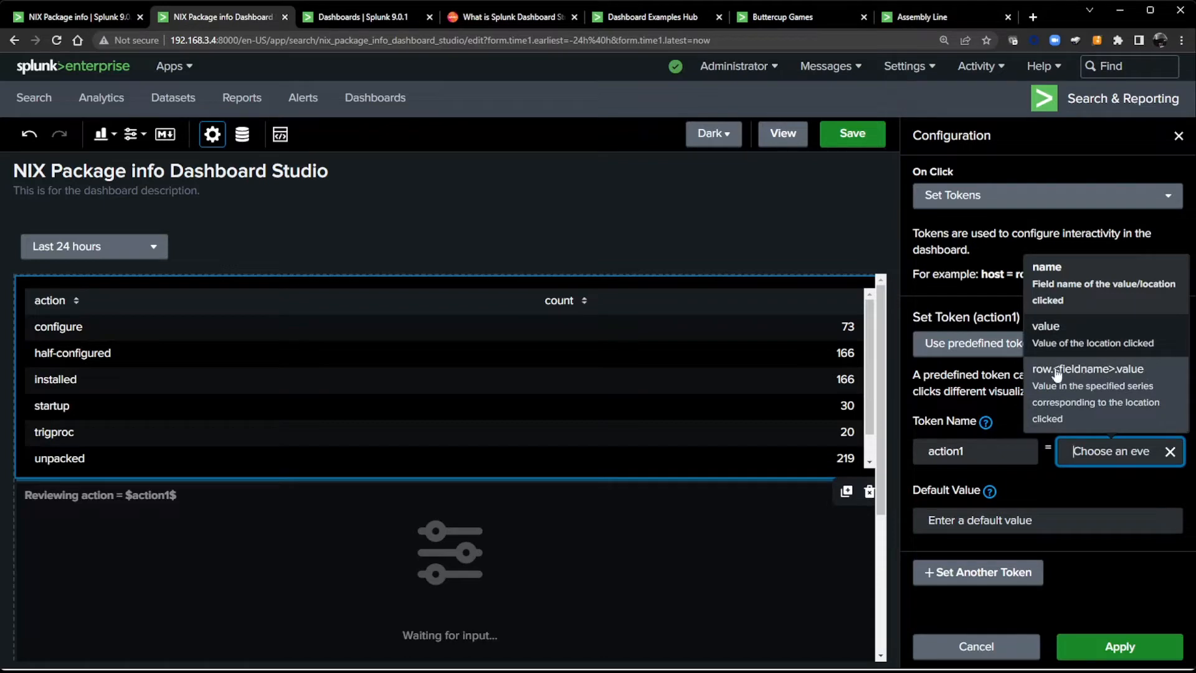
{"action": "left_click", "coordinate": [1098, 339]}
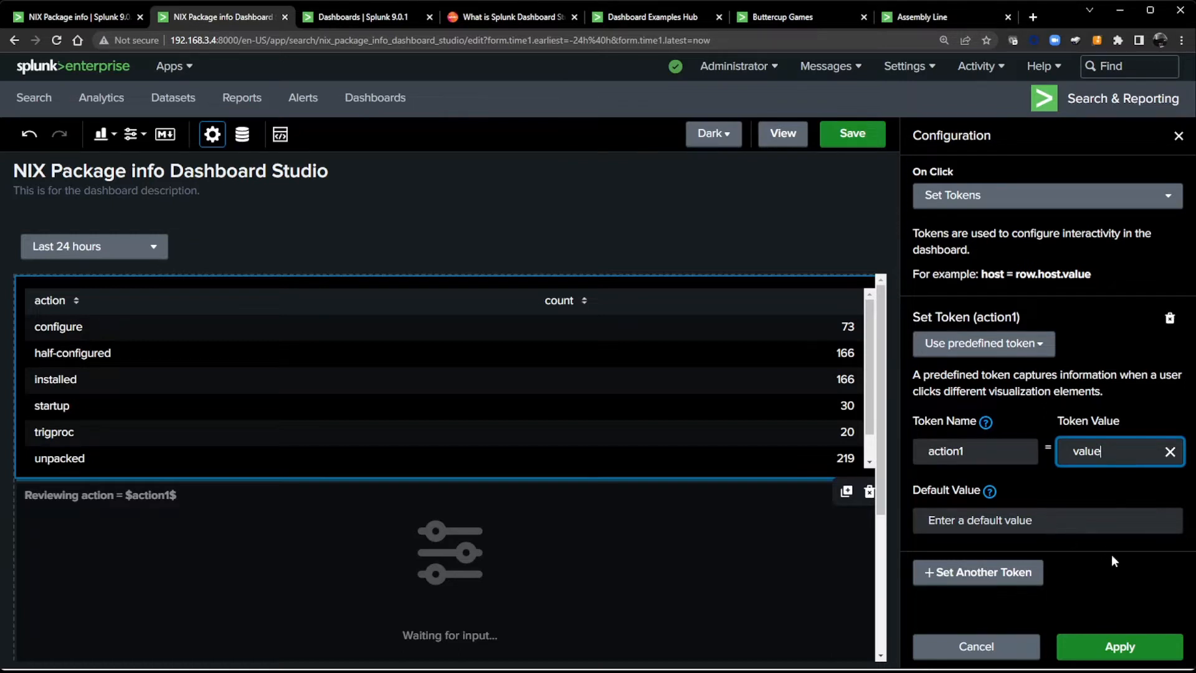
{"action": "left_click", "coordinate": [1113, 651]}
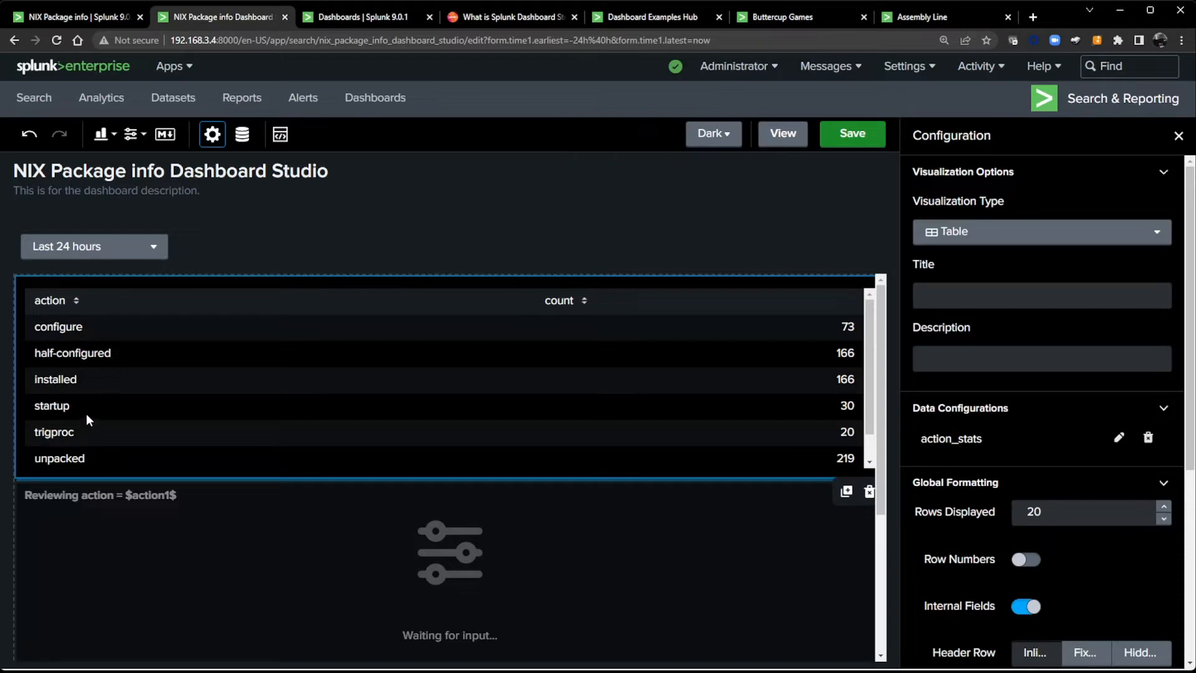
- Save the dashboard and test the drilldown in view mode by choosing the installed action and browsing its packages
{"action": "scroll", "coordinate": [1053, 500], "scroll_direction": "down", "scroll_amount": 5}
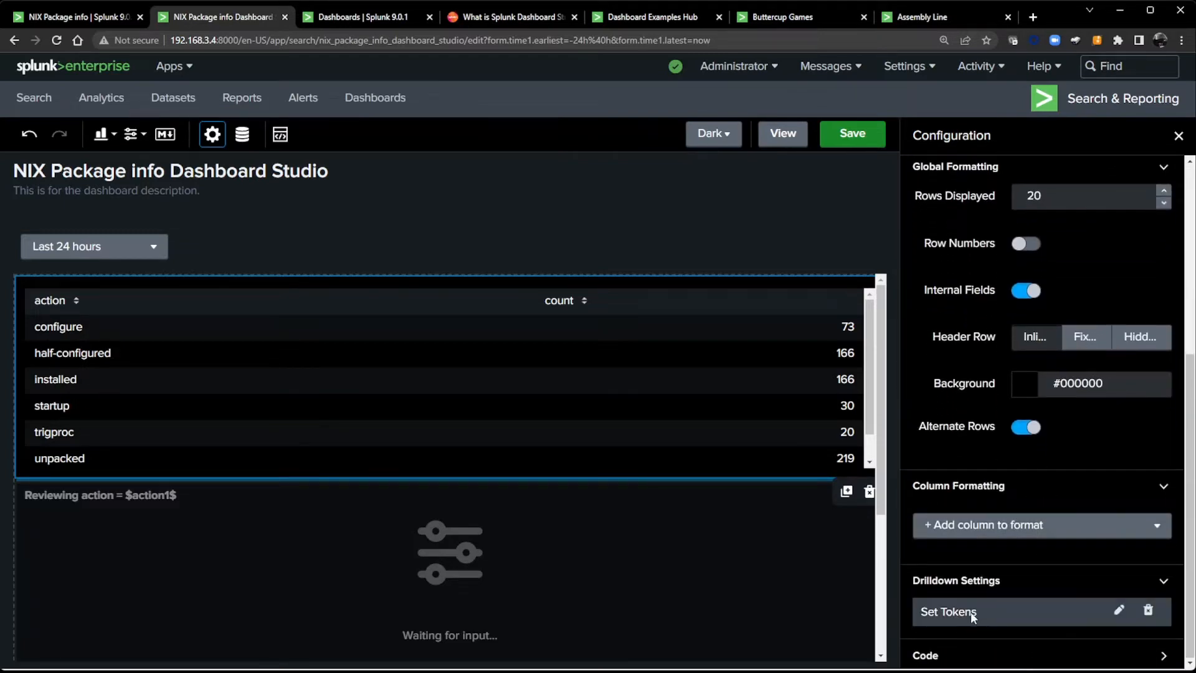
{"action": "left_click", "coordinate": [842, 143]}
{"action": "left_click", "coordinate": [786, 141]}
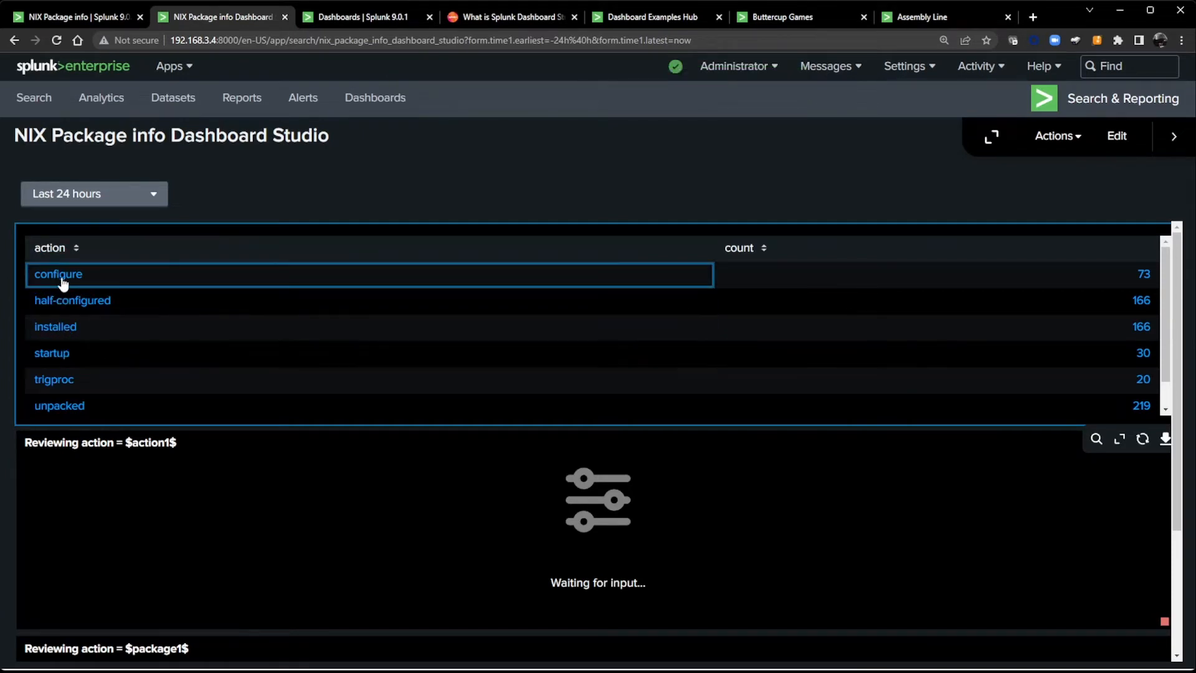
{"action": "left_click", "coordinate": [65, 340]}
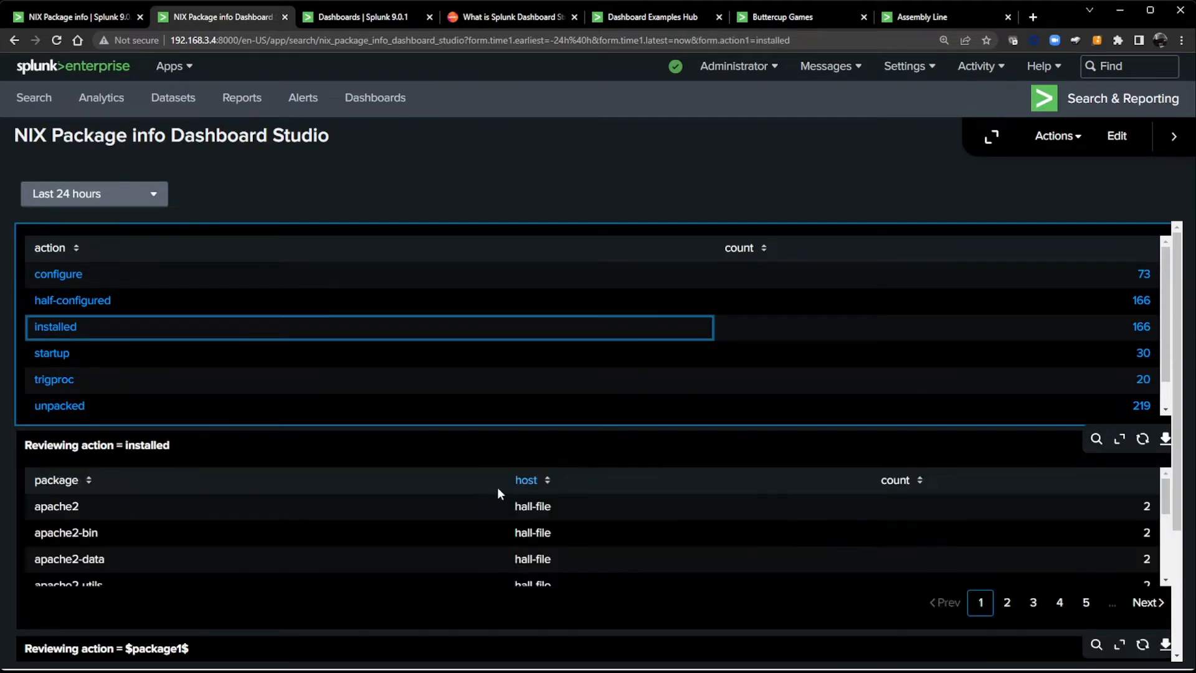
{"action": "scroll", "coordinate": [321, 543], "scroll_direction": "down", "scroll_amount": 3}
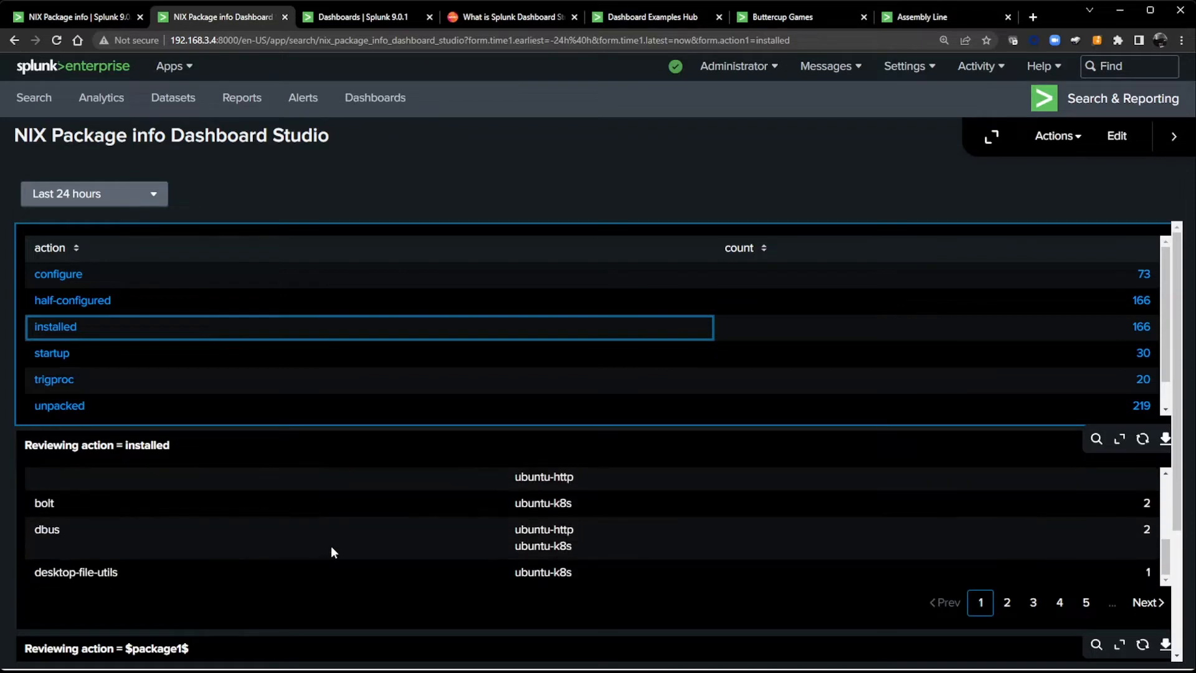
{"action": "scroll", "coordinate": [331, 546], "scroll_direction": "up", "scroll_amount": 3}
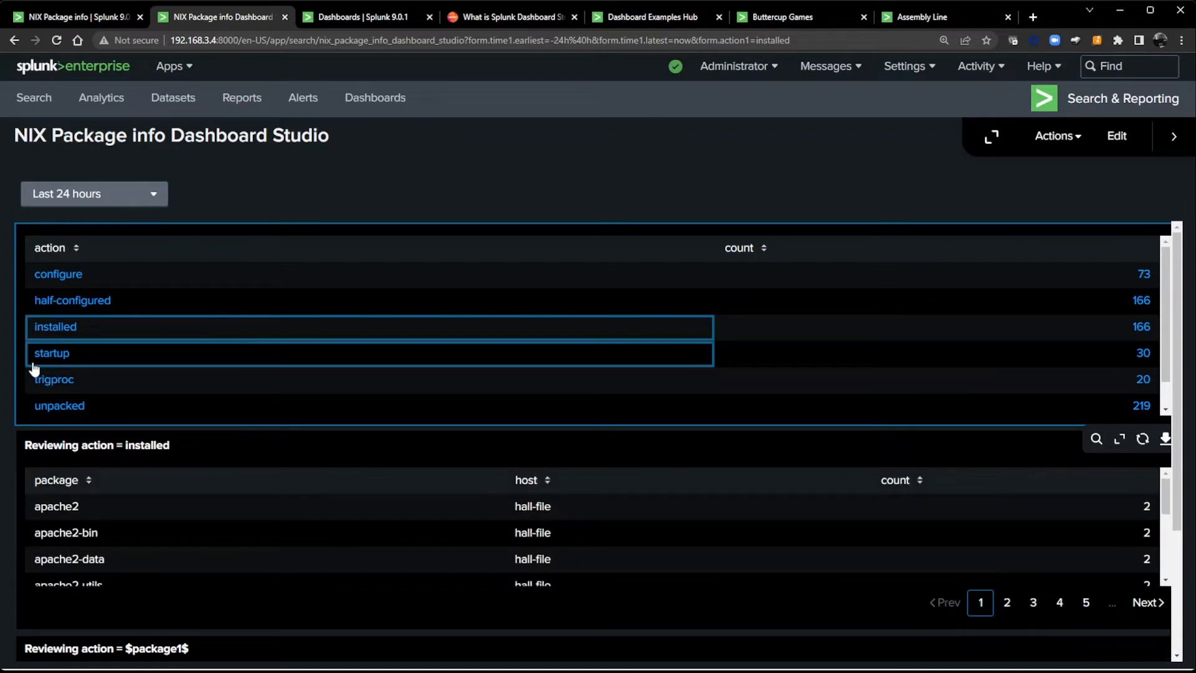
- Try a transparent background on the action counts table, save it, and test the half-configured action in view mode
{"action": "left_click", "coordinate": [1116, 136]}
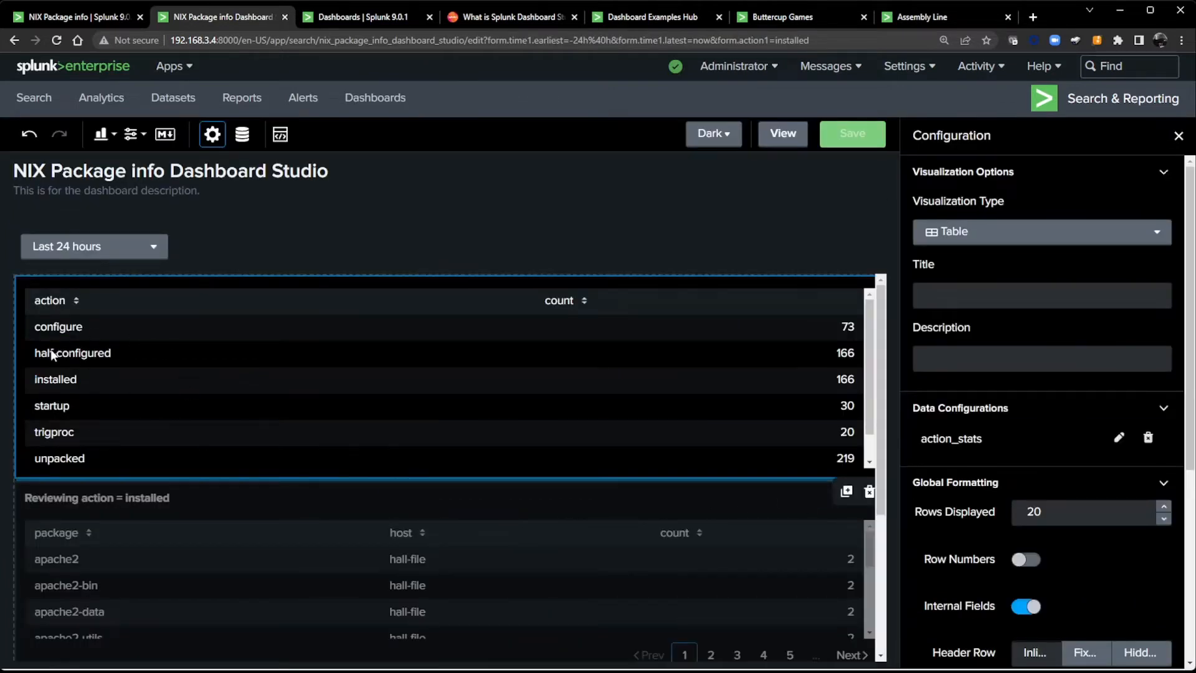
{"action": "scroll", "coordinate": [1033, 386], "scroll_direction": "down", "scroll_amount": 5}
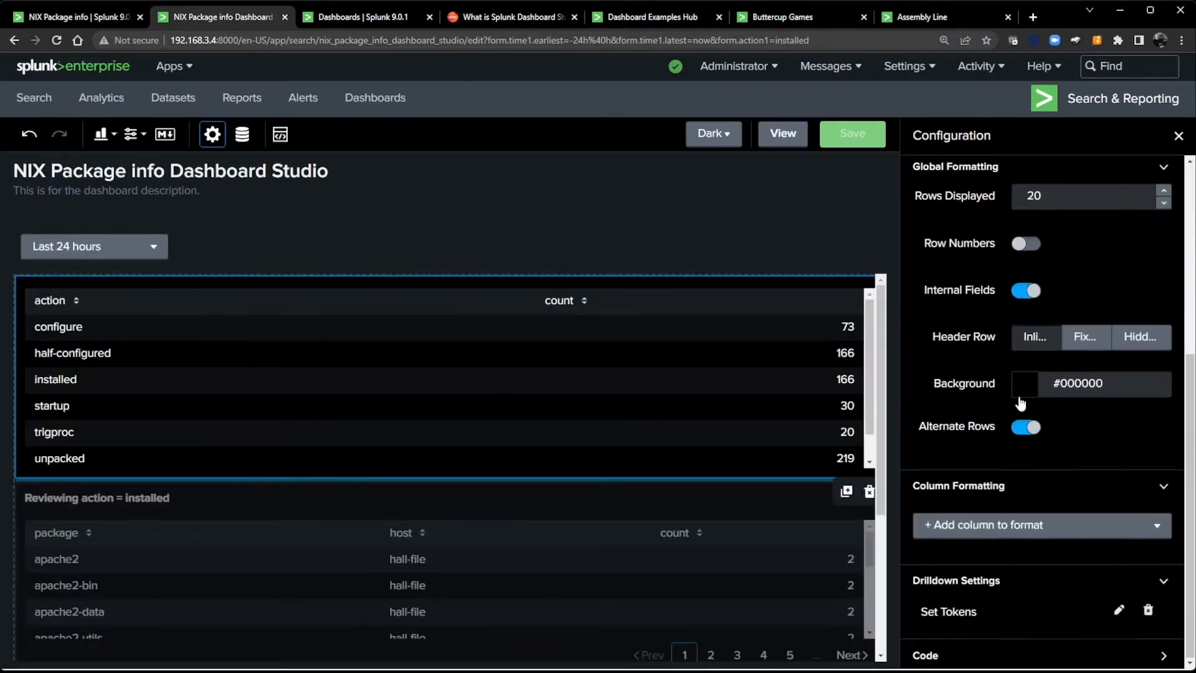
{"action": "left_click", "coordinate": [1033, 386]}
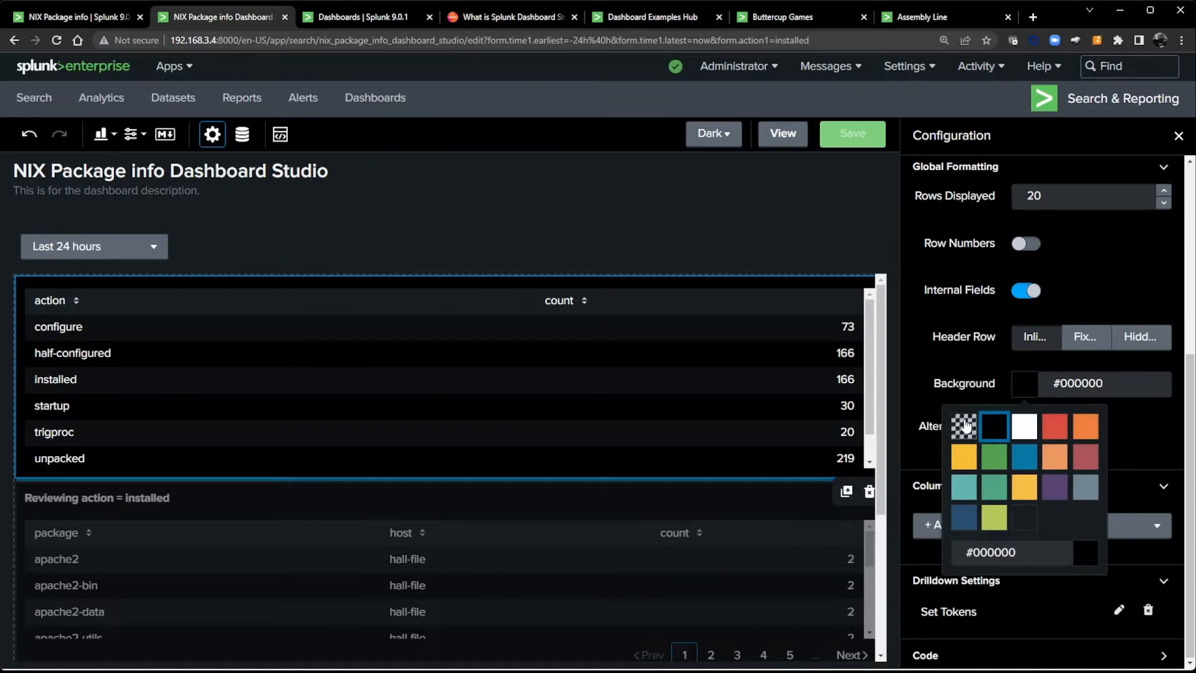
{"action": "left_click", "coordinate": [964, 426]}
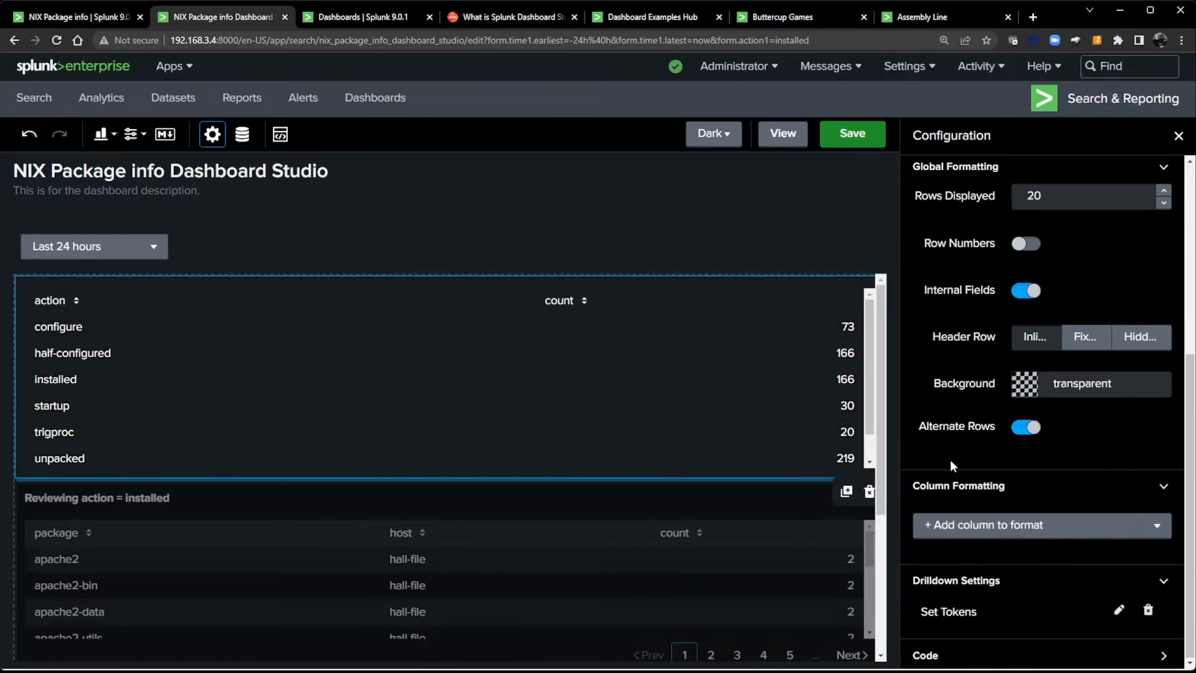
{"action": "left_click", "coordinate": [852, 134]}
{"action": "left_click", "coordinate": [787, 137]}
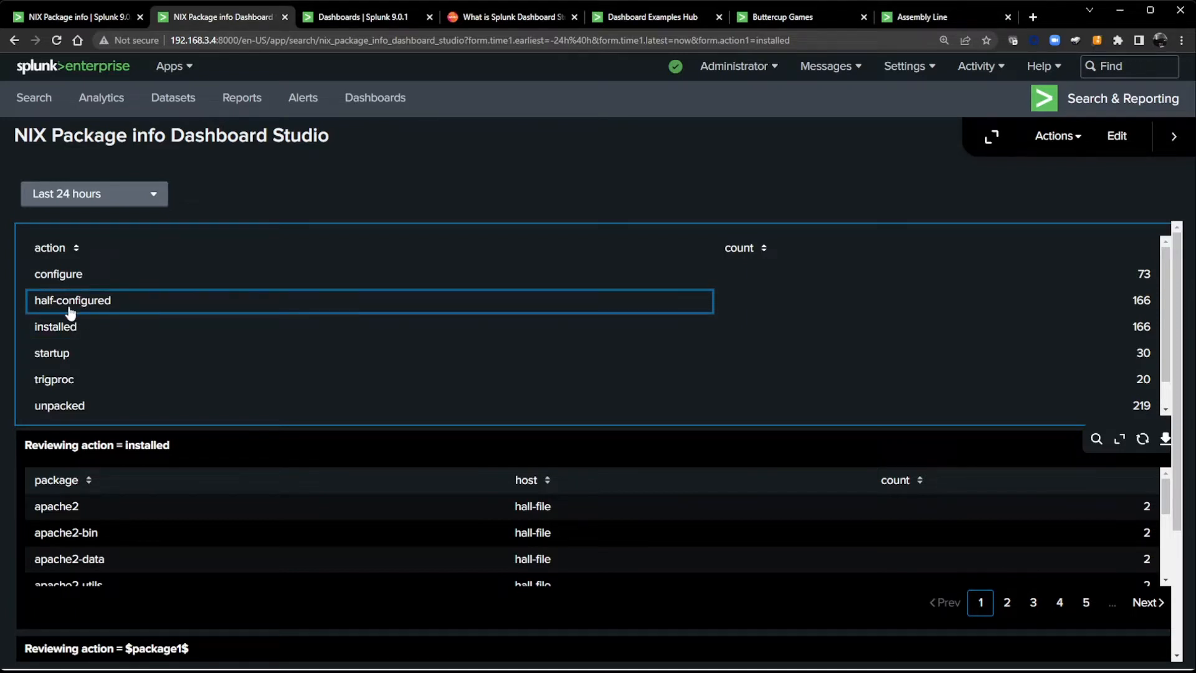
{"action": "left_click", "coordinate": [69, 308]}
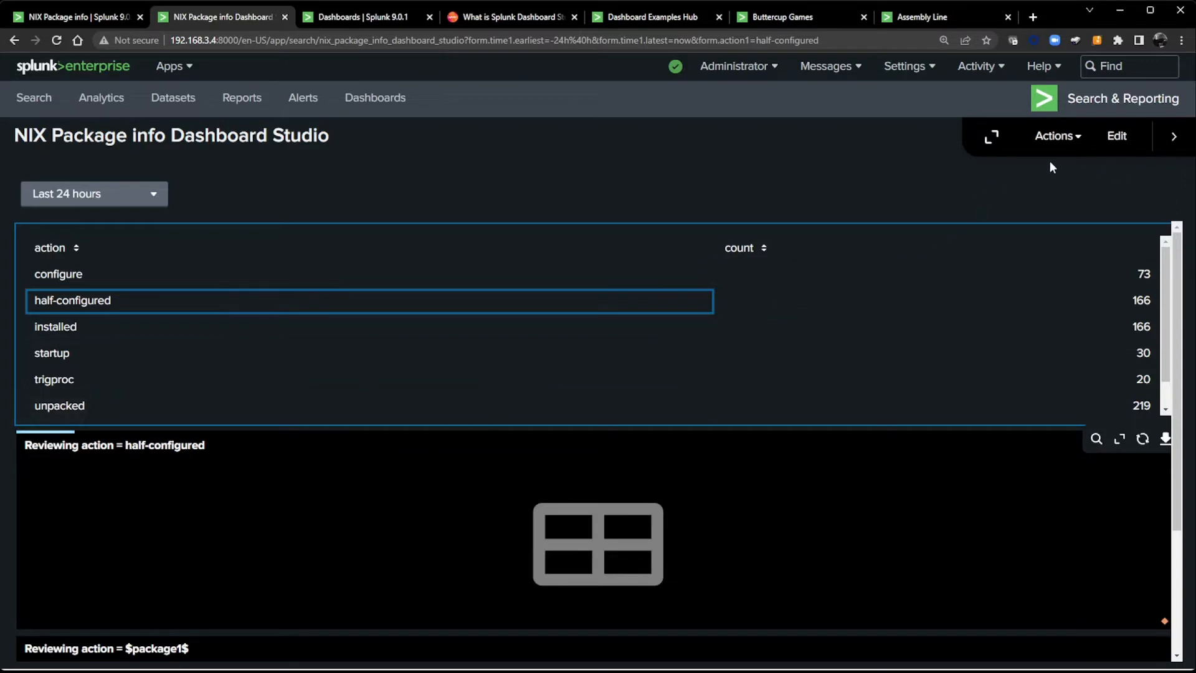
- Return to editing the dashboard and set the action counts table's background to black #000000
{"action": "left_click", "coordinate": [1118, 136]}
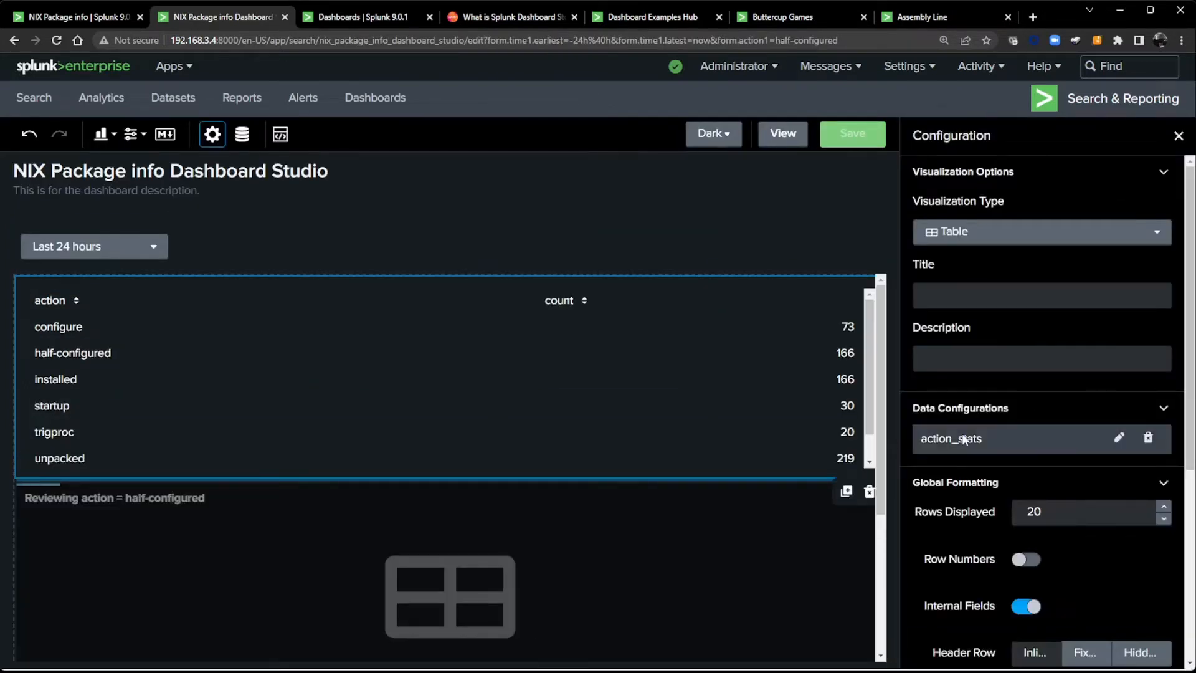
{"action": "scroll", "coordinate": [1013, 492], "scroll_direction": "down", "scroll_amount": 4}
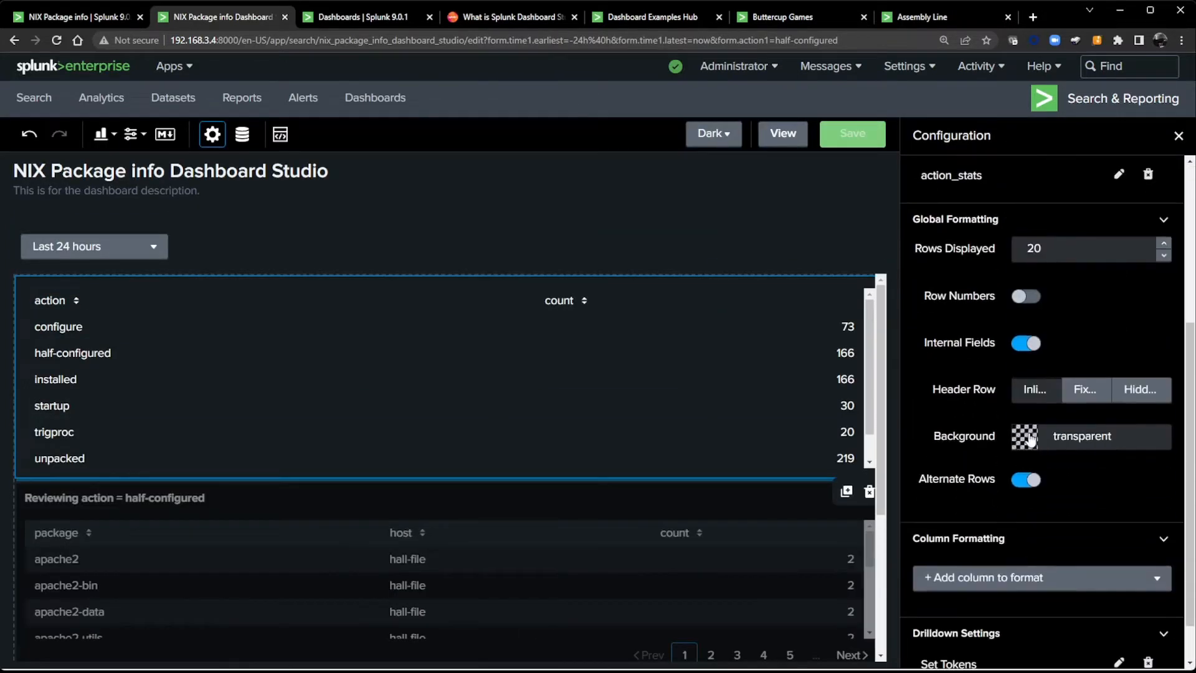
{"action": "left_click", "coordinate": [1031, 440]}
{"action": "left_click", "coordinate": [997, 479]}
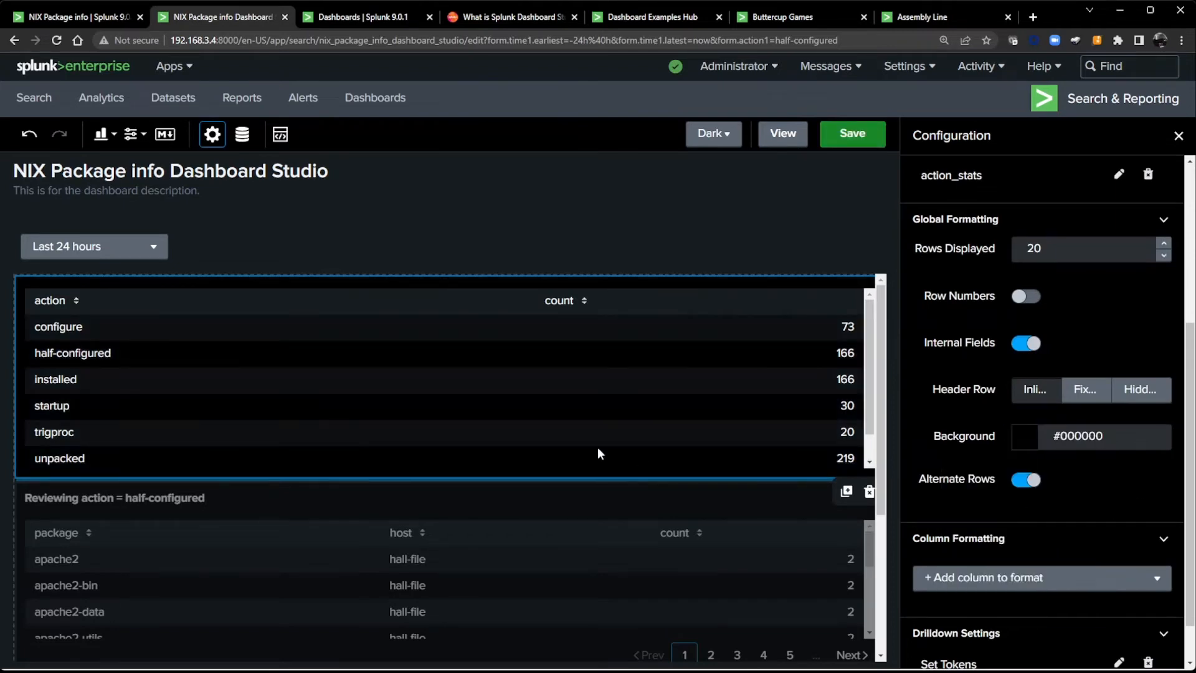
- Add a drilldown to the package table that sets tokens on click
{"action": "scroll", "coordinate": [673, 548], "scroll_direction": "down", "scroll_amount": 3}
{"action": "scroll", "coordinate": [573, 430], "scroll_direction": "up", "scroll_amount": 1}
{"action": "left_click", "coordinate": [579, 387]}
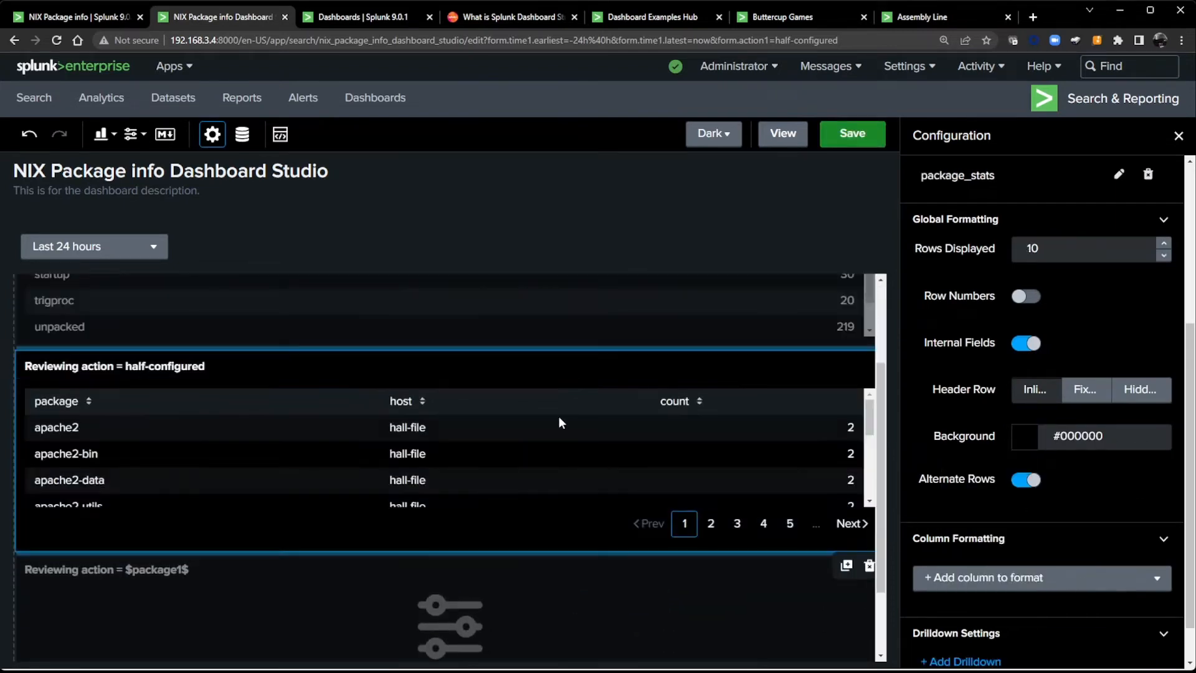
{"action": "scroll", "coordinate": [1022, 603], "scroll_direction": "down", "scroll_amount": 2}
{"action": "scroll", "coordinate": [976, 550], "scroll_direction": "up", "scroll_amount": 4}
{"action": "scroll", "coordinate": [976, 544], "scroll_direction": "down", "scroll_amount": 5}
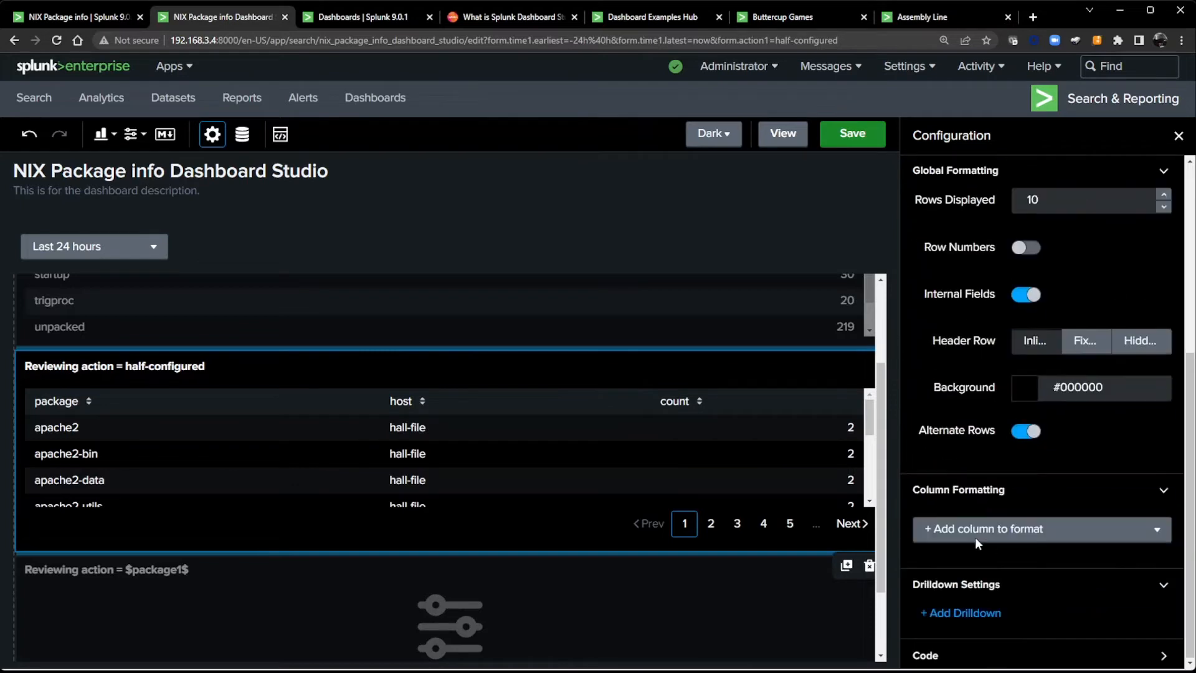
{"action": "left_click", "coordinate": [966, 613]}
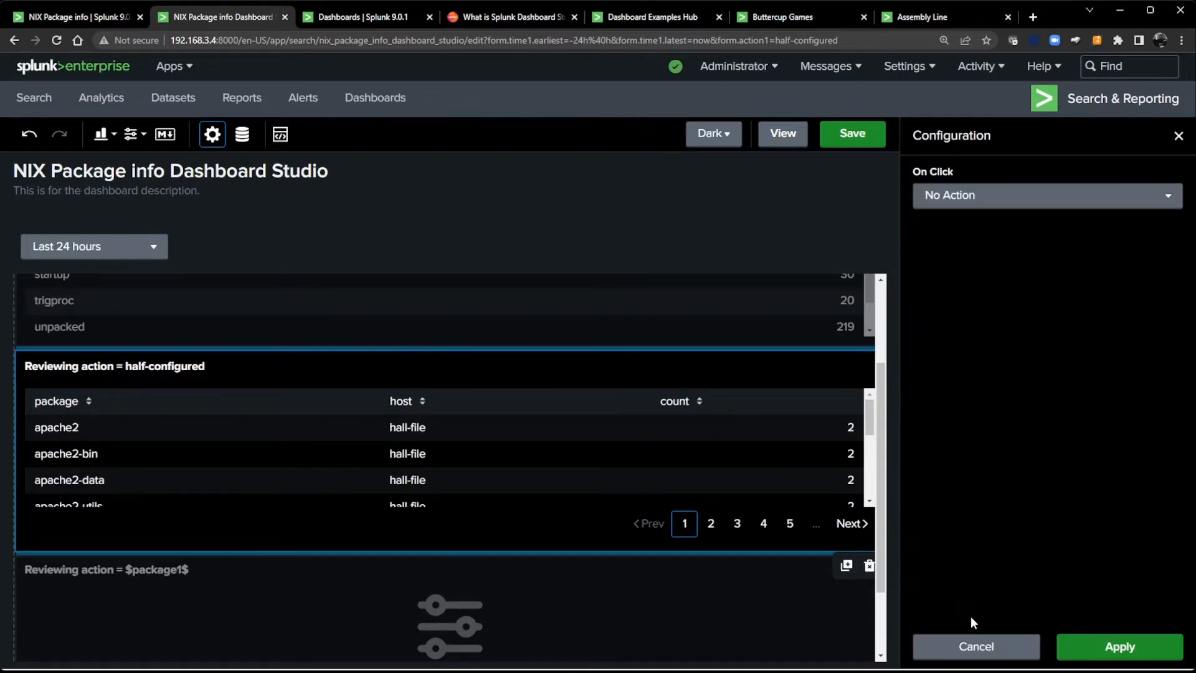
{"action": "left_click", "coordinate": [990, 197]}
{"action": "left_click", "coordinate": [981, 278]}
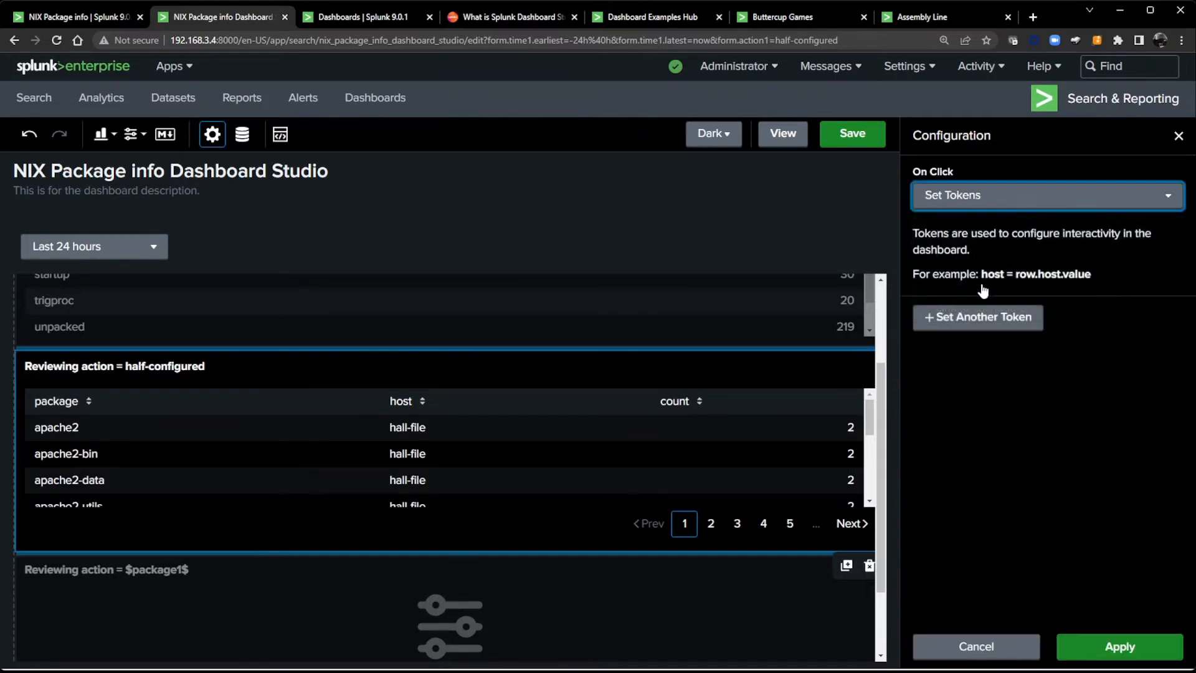
- Define a drilldown token named package1 with the predefined clicked-location value and apply the drilldown
{"action": "left_click", "coordinate": [978, 317]}
{"action": "left_click", "coordinate": [975, 450]}
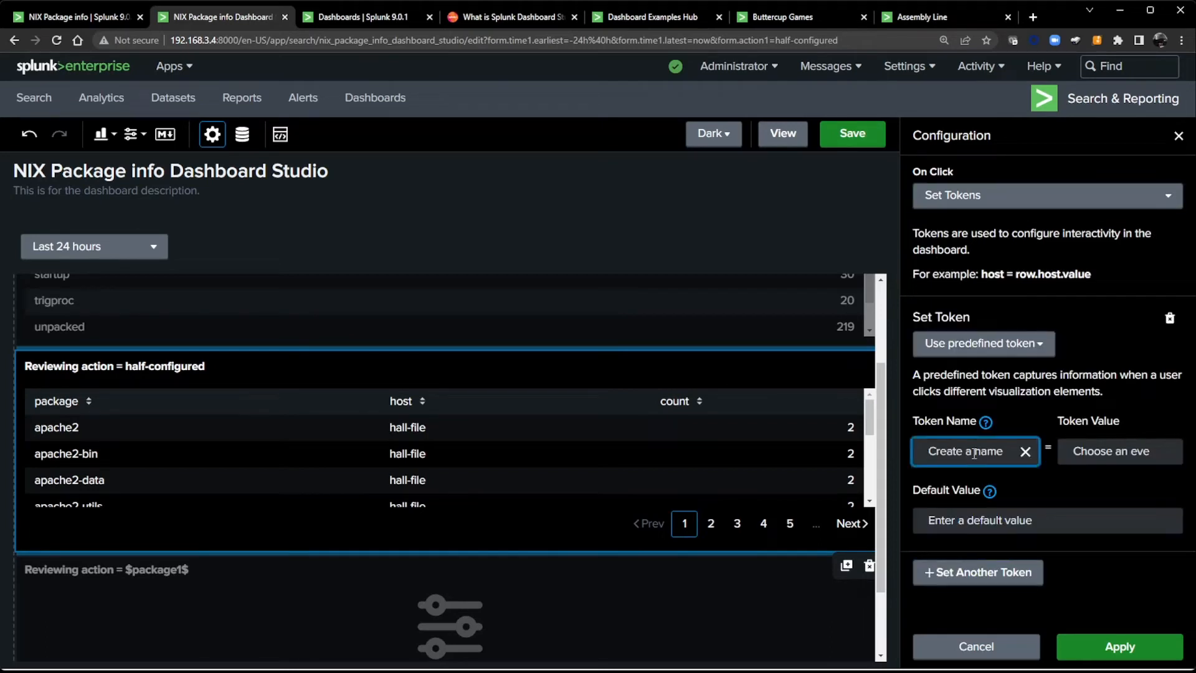
{"action": "type", "text": "package1"}
{"action": "key", "text": "Return"}
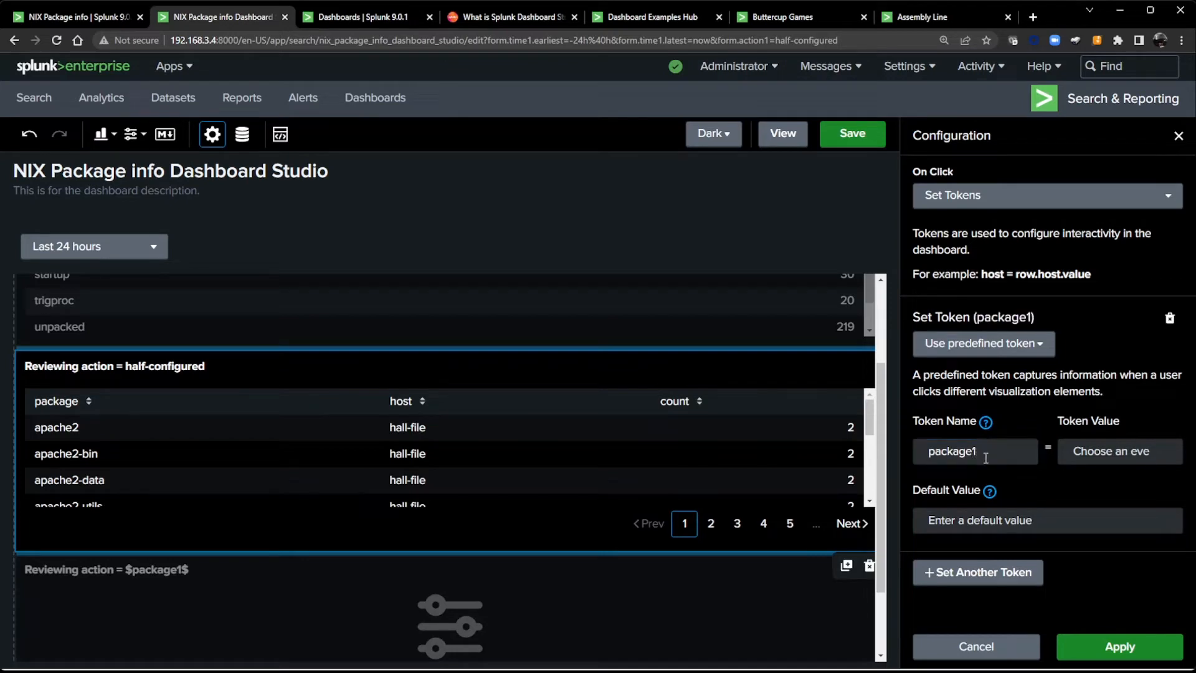
{"action": "left_click", "coordinate": [1079, 444]}
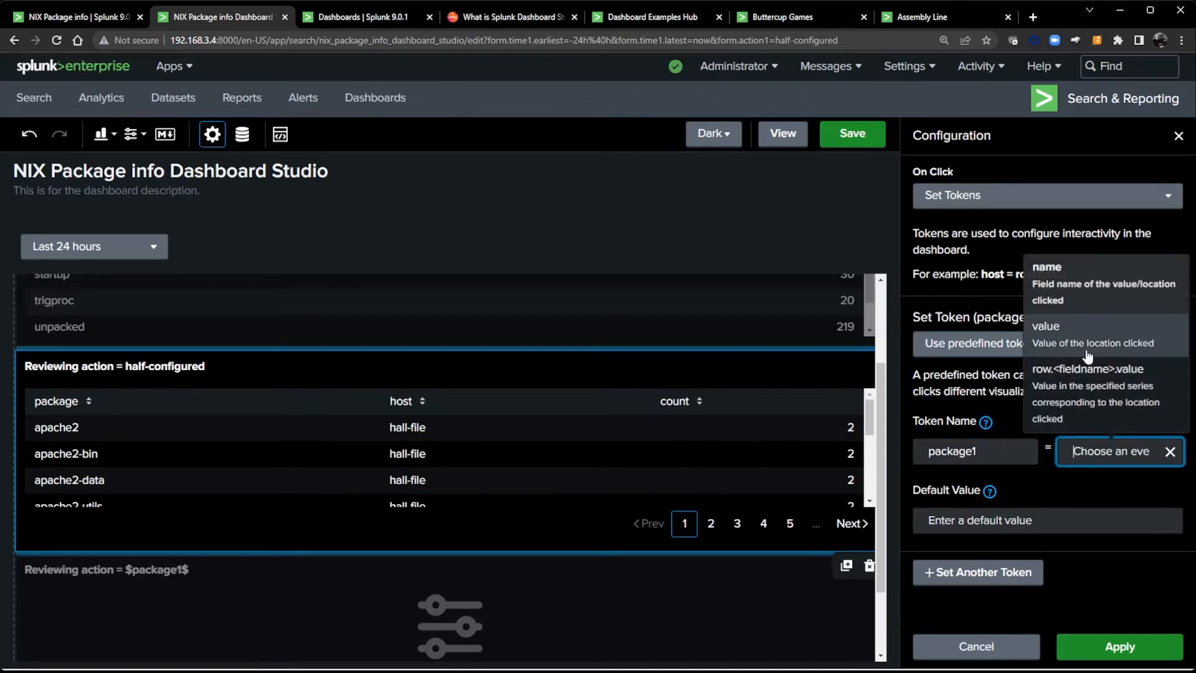
{"action": "left_click", "coordinate": [1077, 344]}
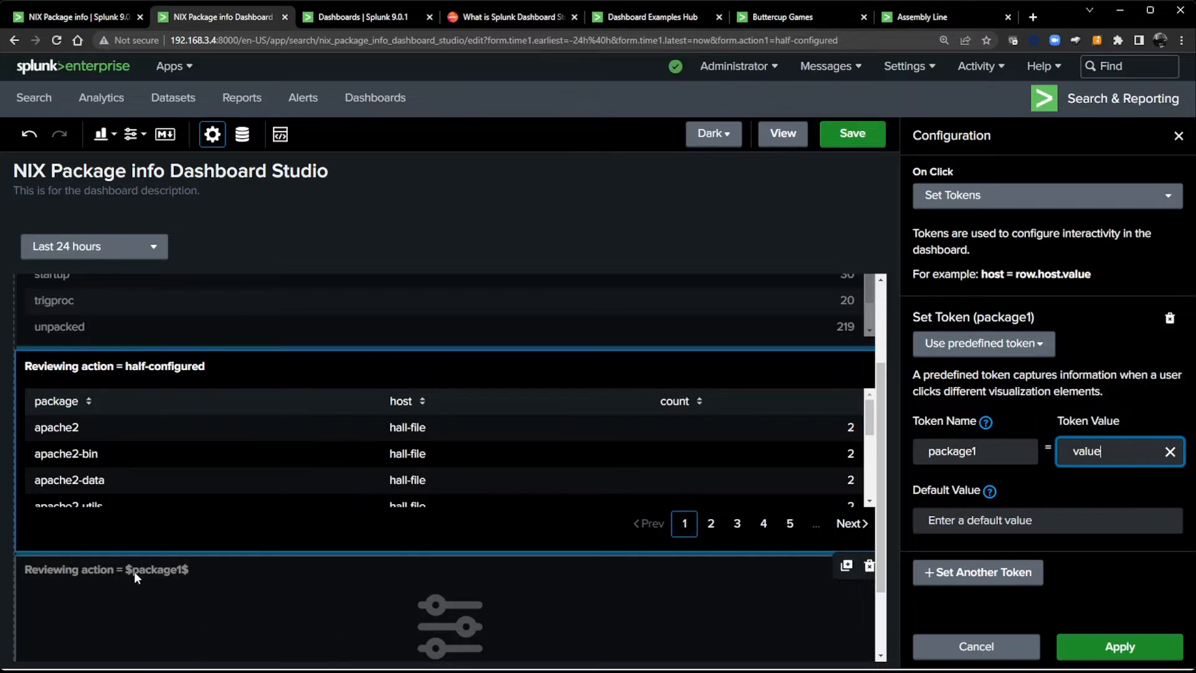
{"action": "scroll", "coordinate": [151, 584], "scroll_direction": "down", "scroll_amount": 2}
{"action": "scroll", "coordinate": [151, 584], "scroll_direction": "up", "scroll_amount": 4}
{"action": "scroll", "coordinate": [151, 584], "scroll_direction": "down", "scroll_amount": 5}
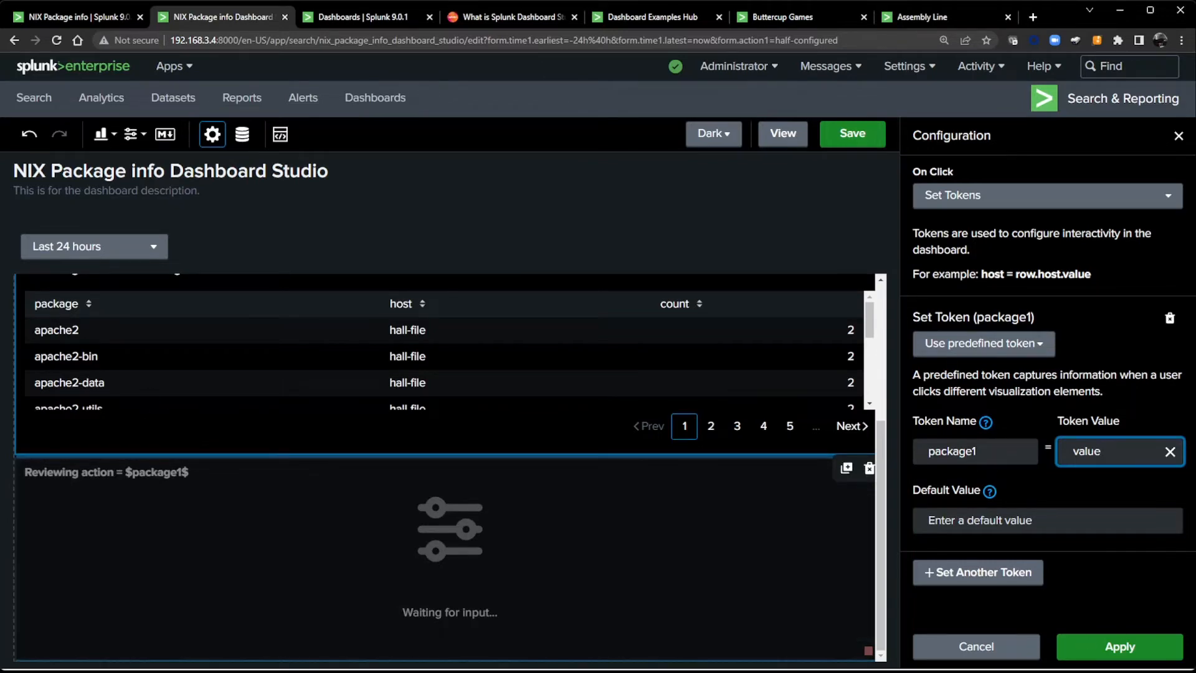
{"action": "left_click", "coordinate": [1144, 659]}
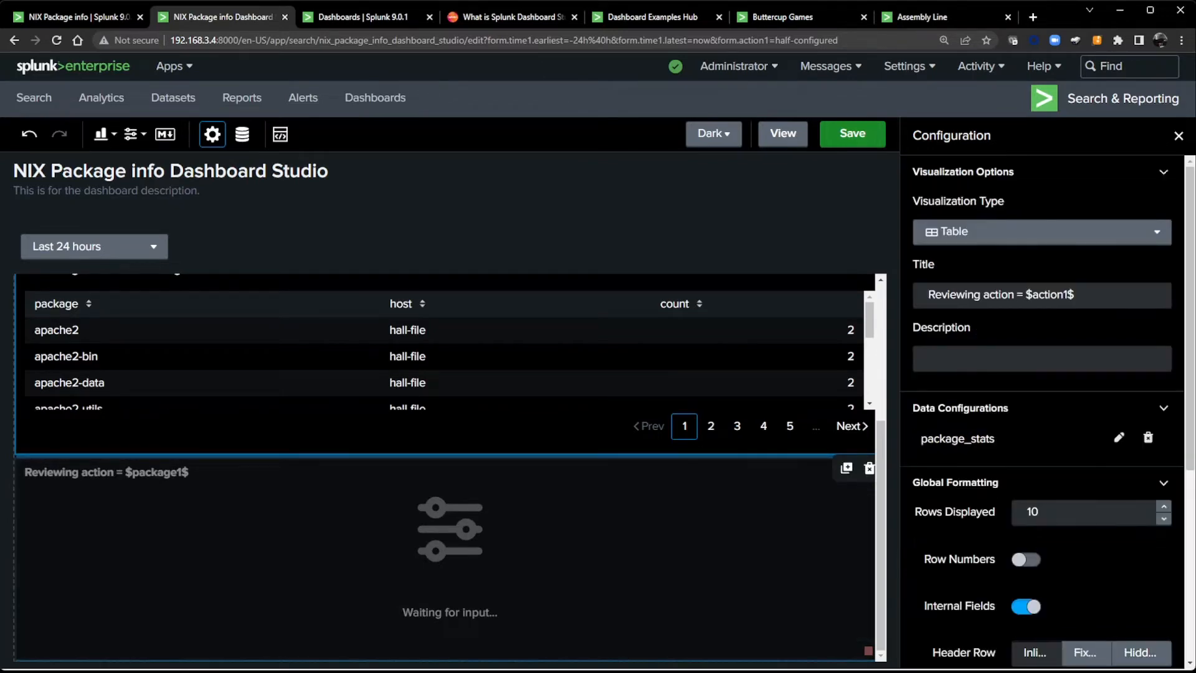
- Save the dashboard, test the package drilldown in view mode with apache2, and review the three tables
{"action": "left_click", "coordinate": [852, 133]}
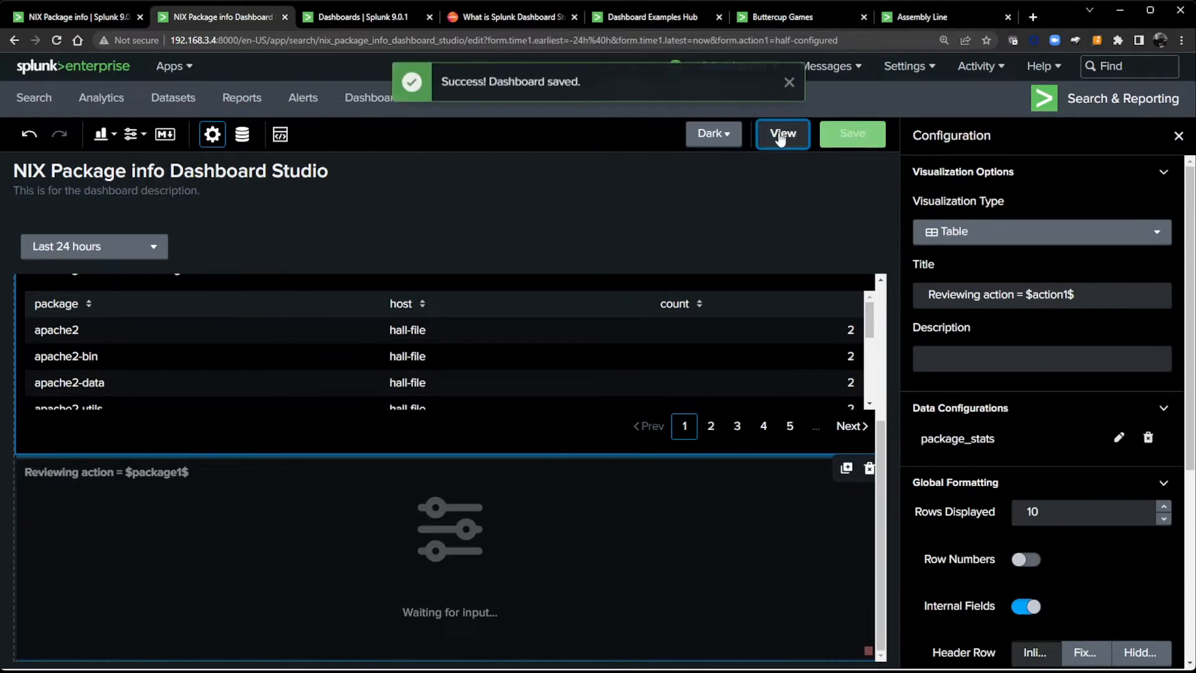
{"action": "left_click", "coordinate": [783, 133]}
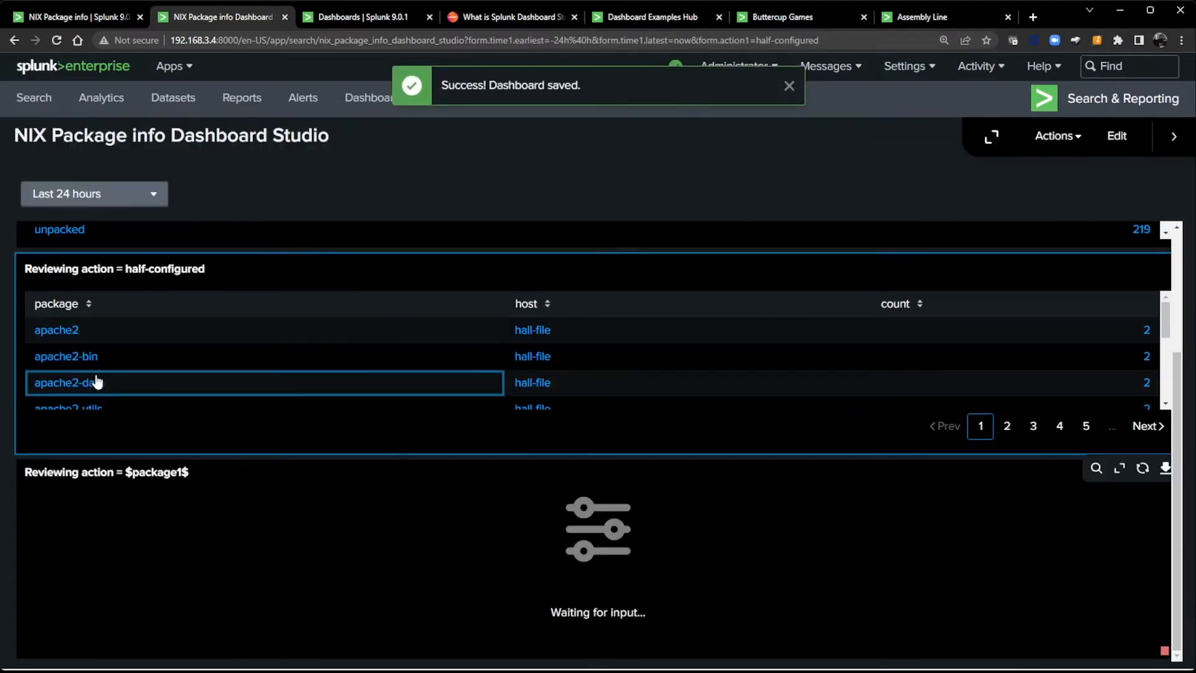
{"action": "left_click", "coordinate": [65, 340]}
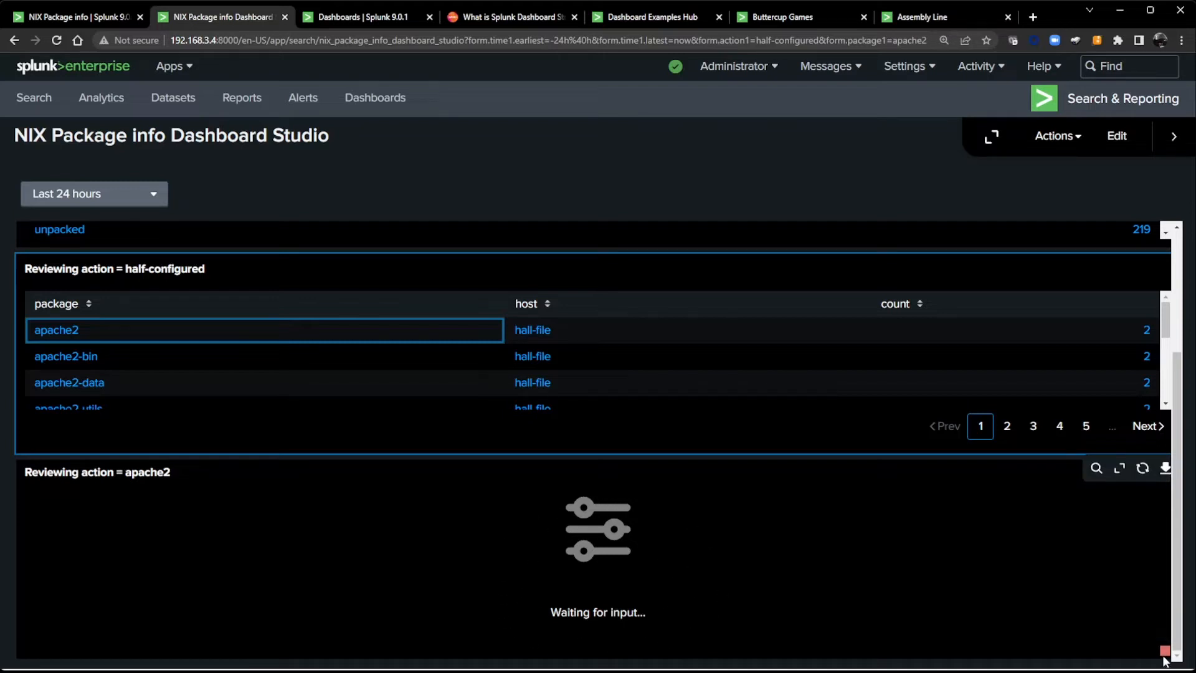
{"action": "mouse_move", "coordinate": [1165, 652]}
{"action": "scroll", "coordinate": [426, 630], "scroll_direction": "up", "scroll_amount": 3}
{"action": "scroll", "coordinate": [165, 499], "scroll_direction": "down", "scroll_amount": 5}
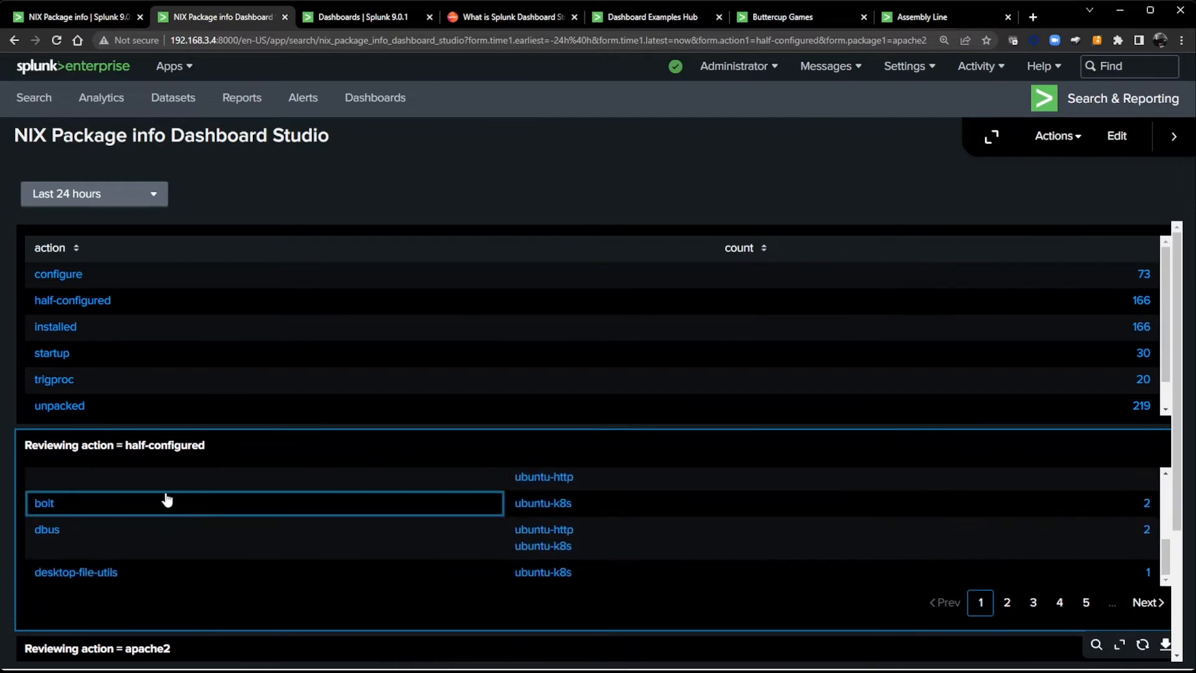
{"action": "scroll", "coordinate": [213, 498], "scroll_direction": "down", "scroll_amount": 3}
{"action": "scroll", "coordinate": [238, 533], "scroll_direction": "up", "scroll_amount": 3}
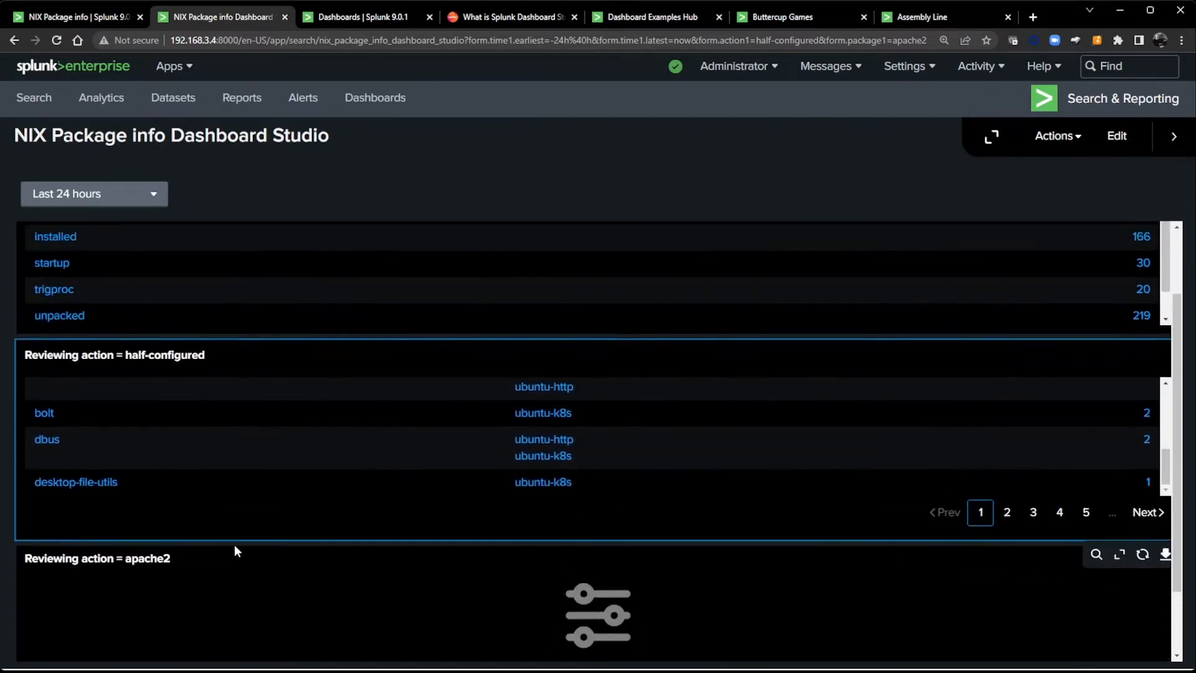
{"action": "scroll", "coordinate": [235, 548], "scroll_direction": "up", "scroll_amount": 5}
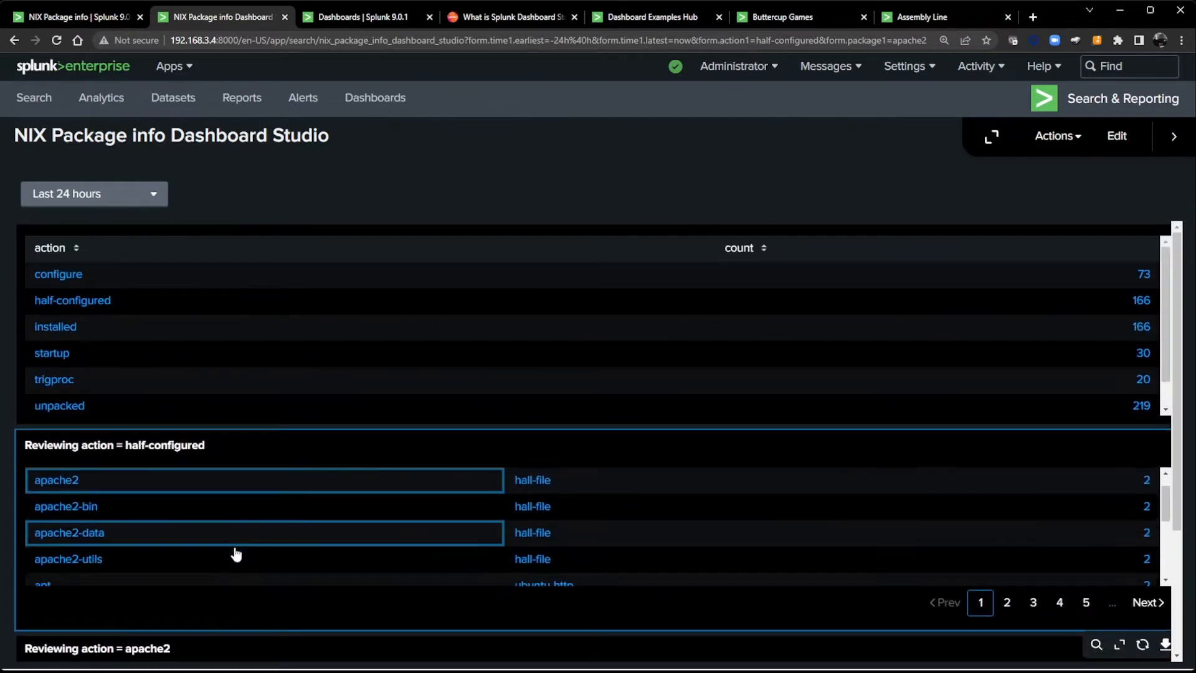
{"action": "scroll", "coordinate": [234, 552], "scroll_direction": "down", "scroll_amount": 5}
- Return to editing and examine the log table's package_logs search for the tokens it depends on
{"action": "left_click", "coordinate": [1116, 136]}
{"action": "scroll", "coordinate": [689, 440], "scroll_direction": "down", "scroll_amount": 3}
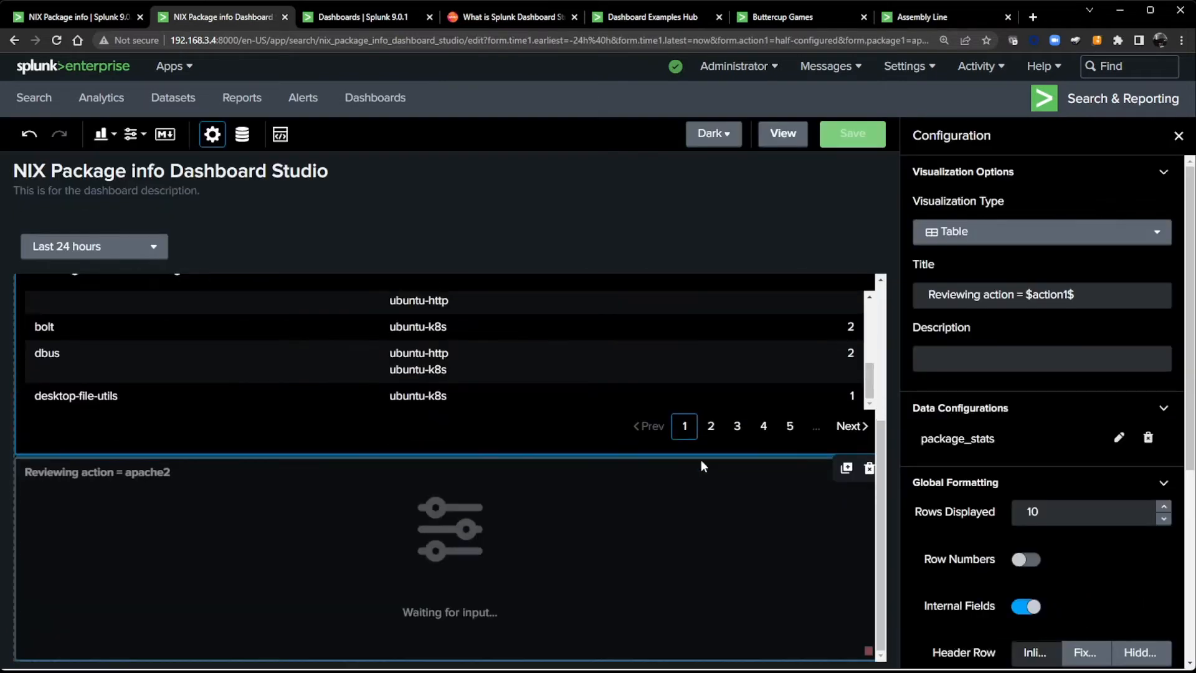
{"action": "left_click", "coordinate": [641, 568]}
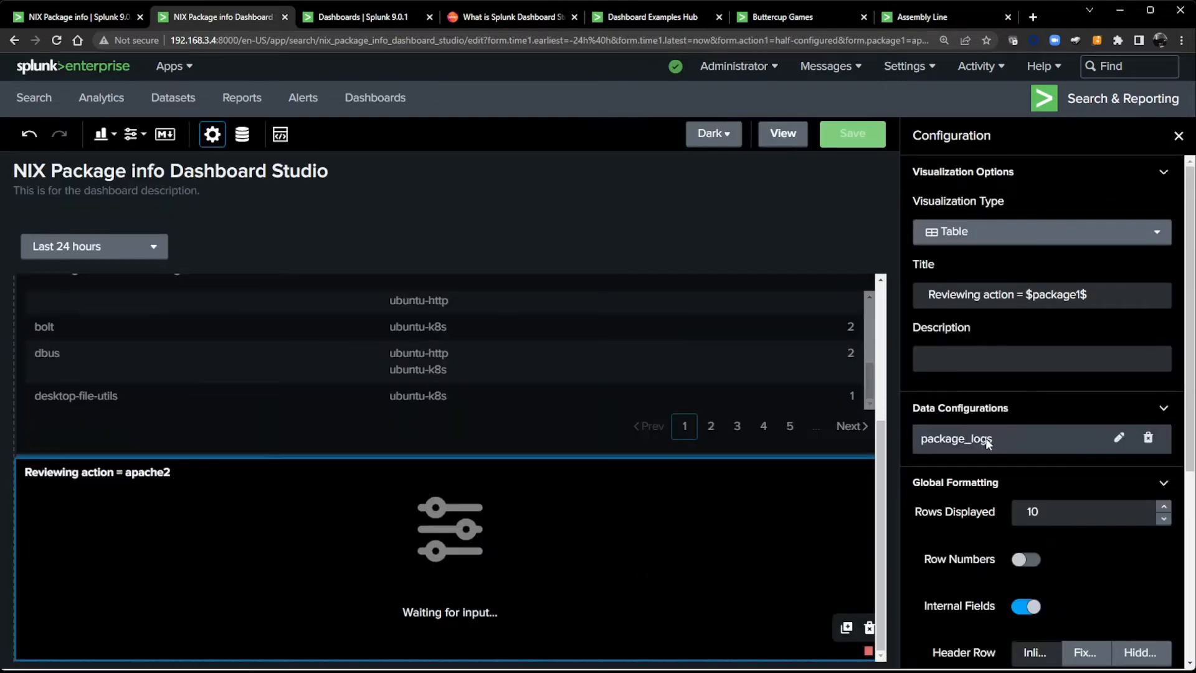
{"action": "left_click", "coordinate": [1119, 438]}
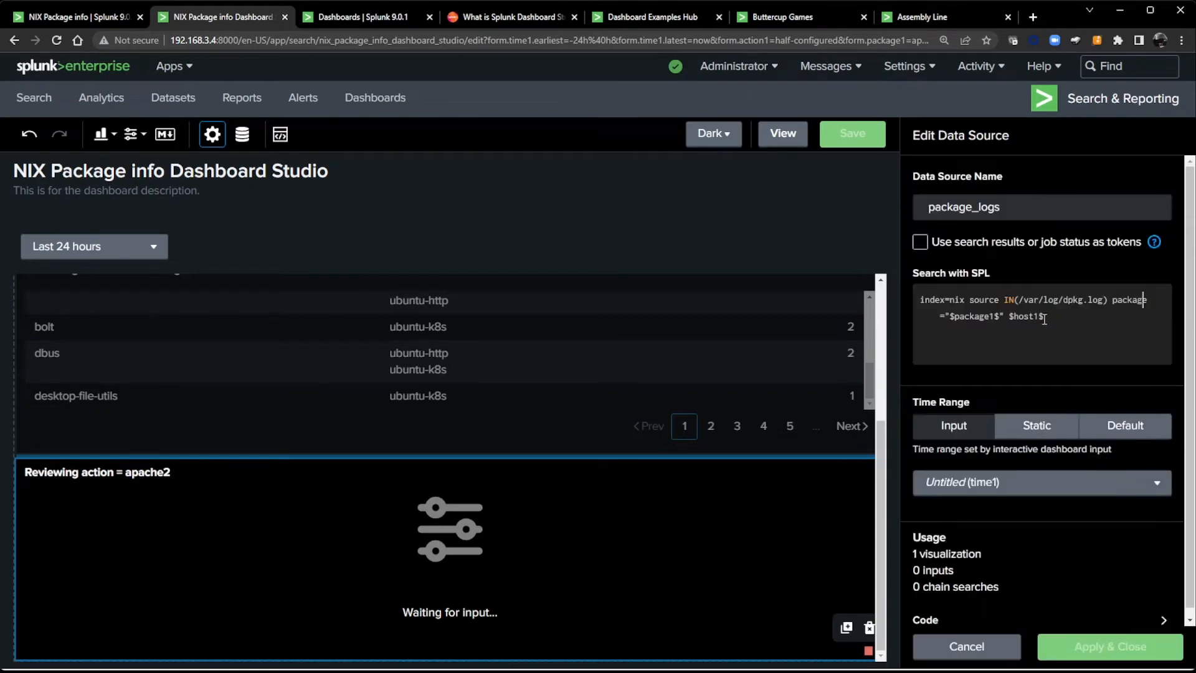
{"action": "left_click_drag", "start_coordinate": [1045, 316], "coordinate": [1005, 315]}
{"action": "scroll", "coordinate": [457, 571], "scroll_direction": "up", "scroll_amount": 4}
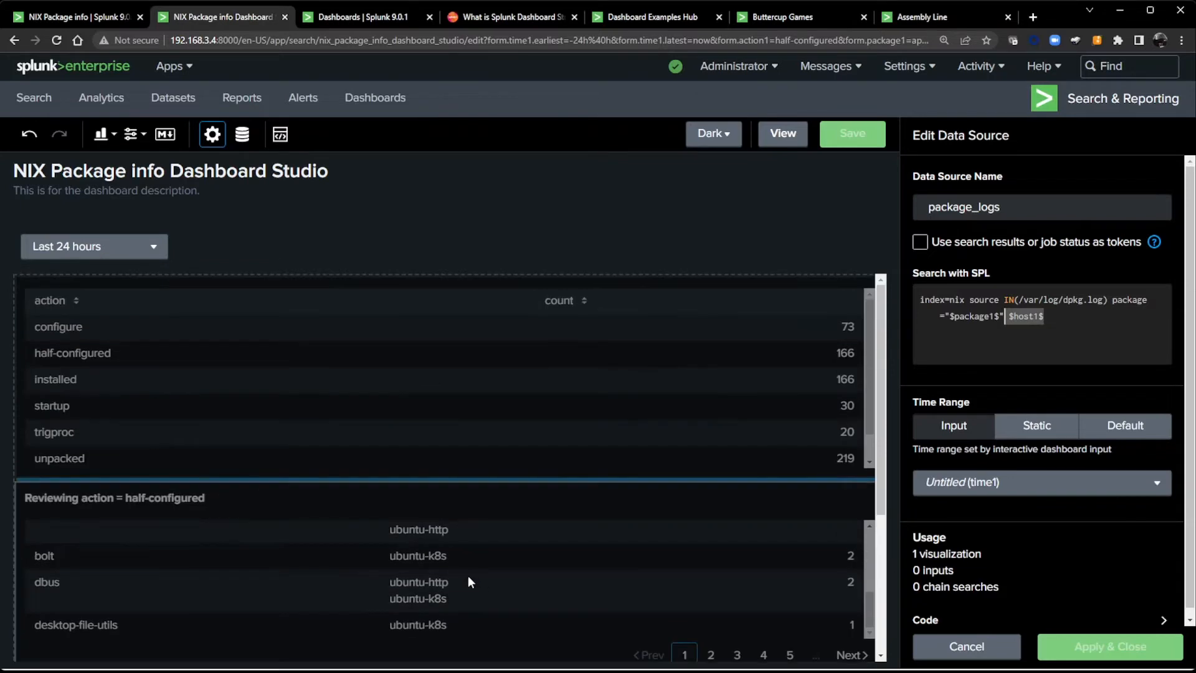
- Add a multiselect input titled "Host Selection:" with the token name host1
{"action": "left_click", "coordinate": [133, 134]}
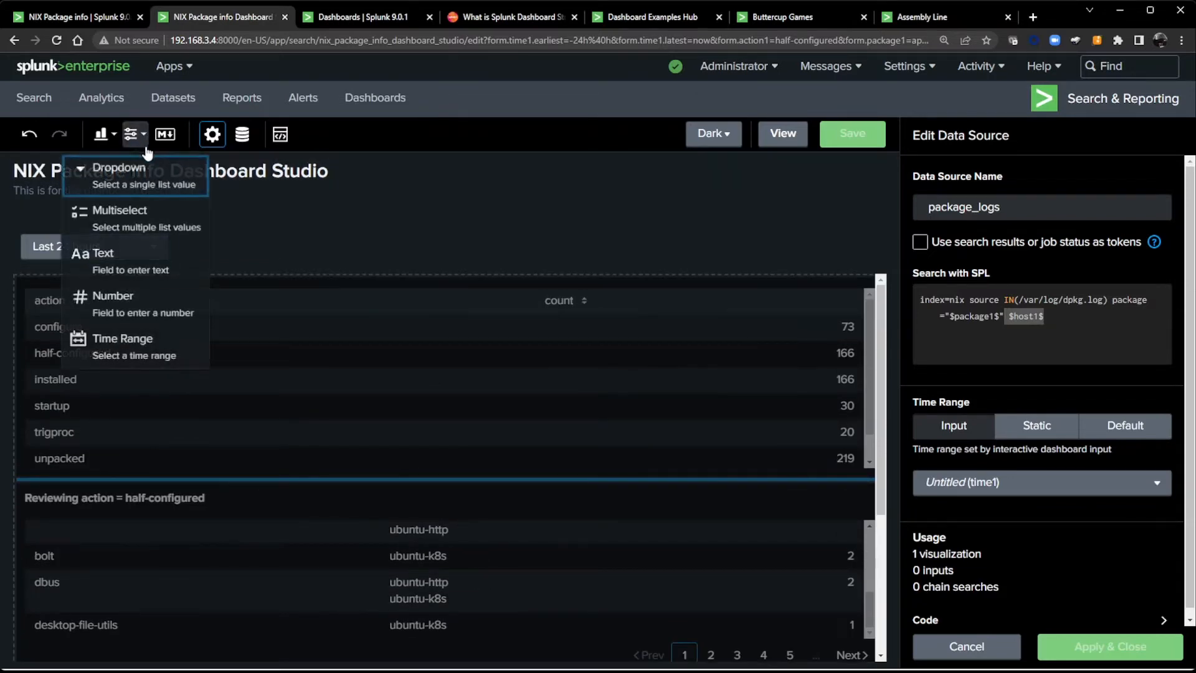
{"action": "left_click", "coordinate": [119, 214]}
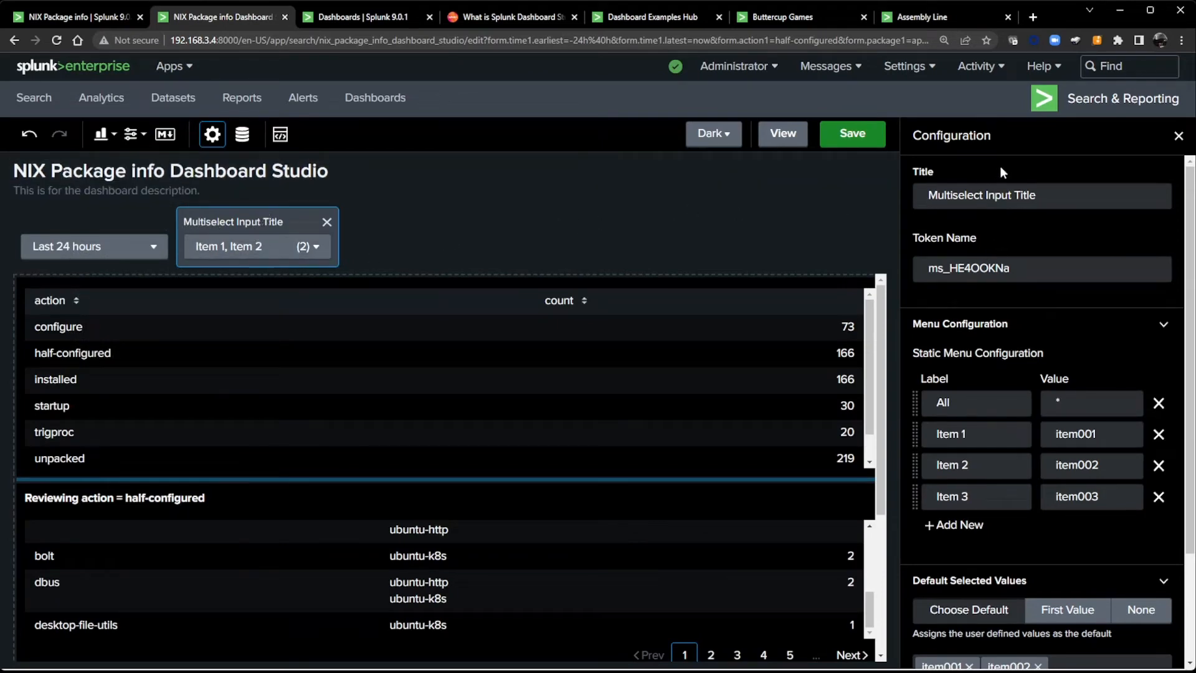
{"action": "left_click_drag", "start_coordinate": [1063, 196], "coordinate": [913, 203]}
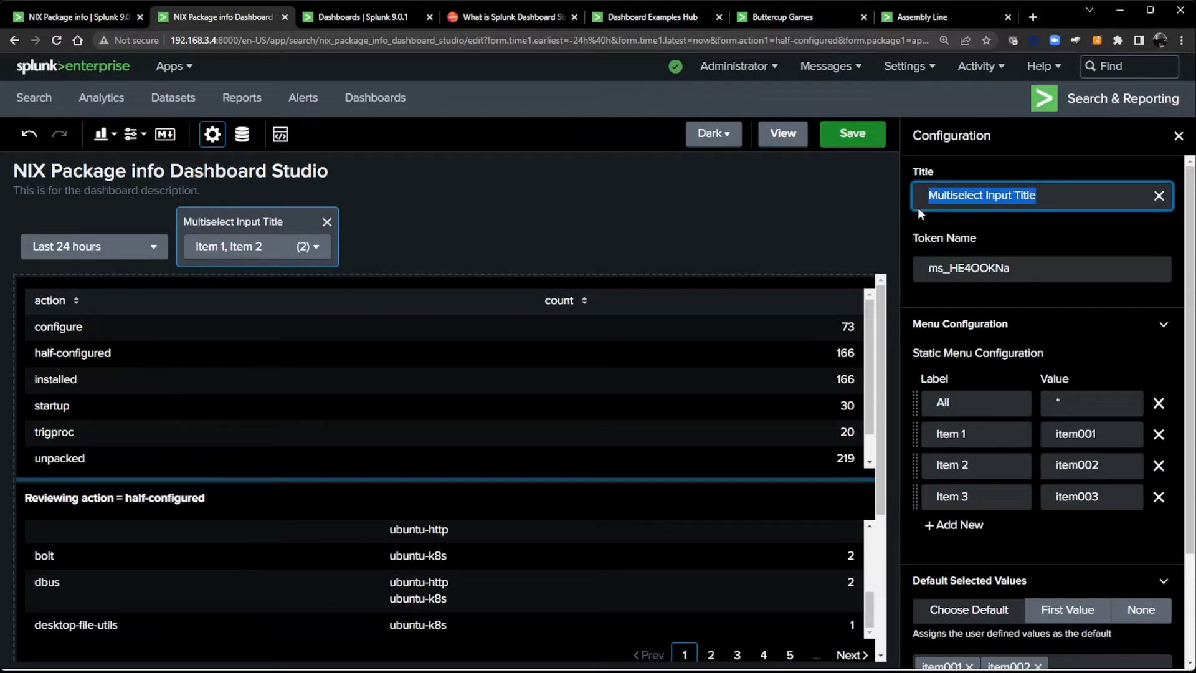
{"action": "type", "text": "Host"}
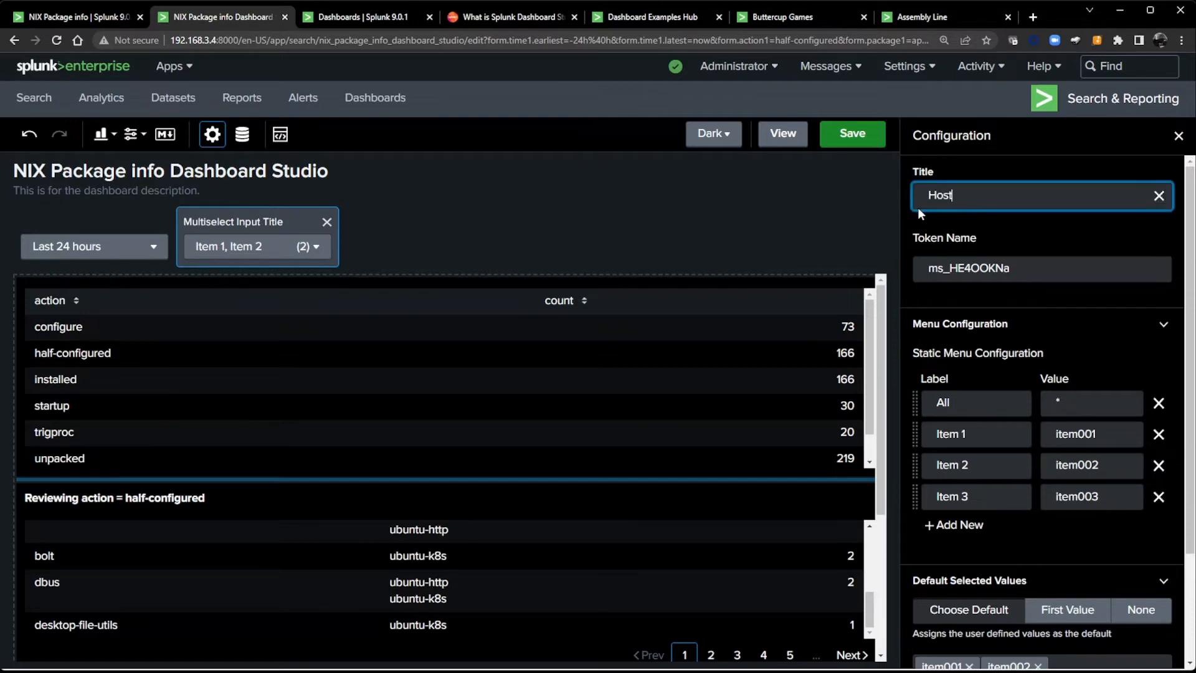
{"action": "type", "text": " Selection:"}
{"action": "key", "text": "Tab"}
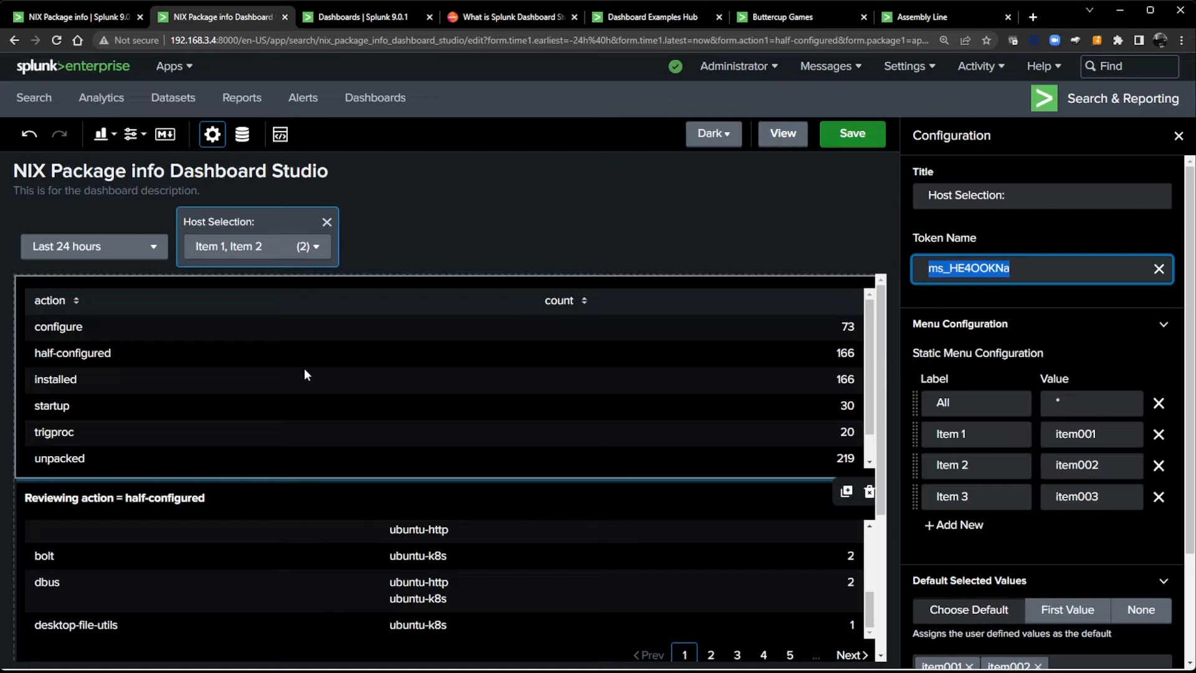
{"action": "type", "text": "host1"}
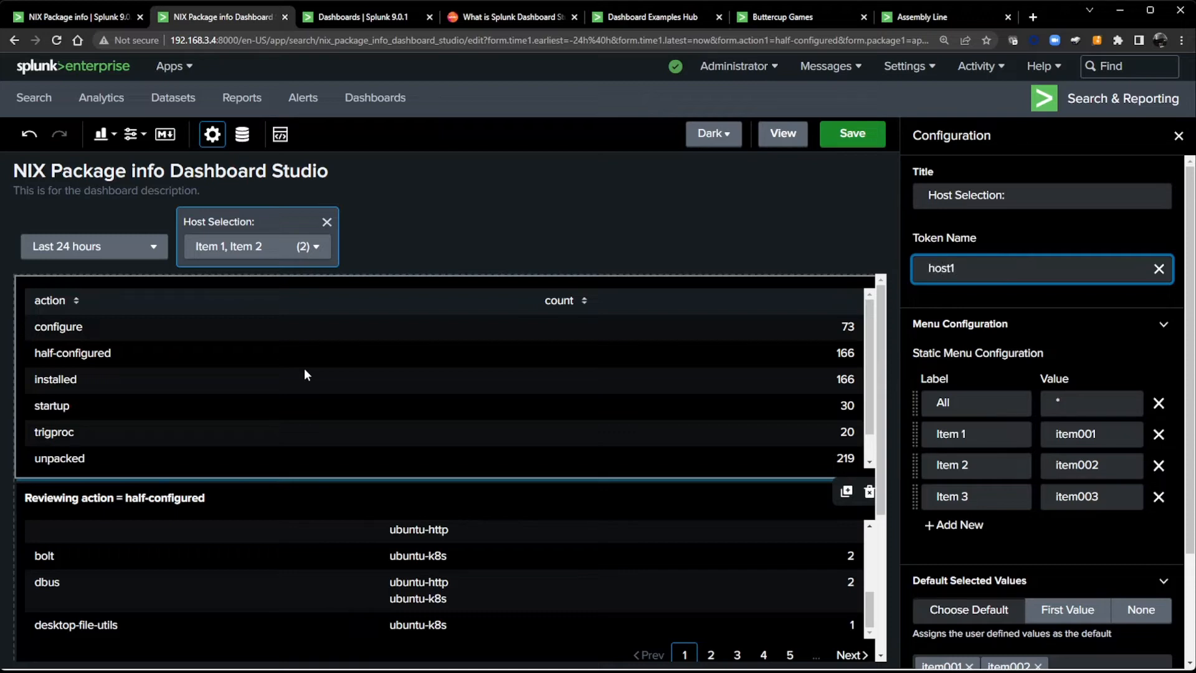
- Remove the placeholder items 1 to 3 from the host selection menu and make * its only default value
{"action": "scroll", "coordinate": [997, 280], "scroll_direction": "down", "scroll_amount": 2}
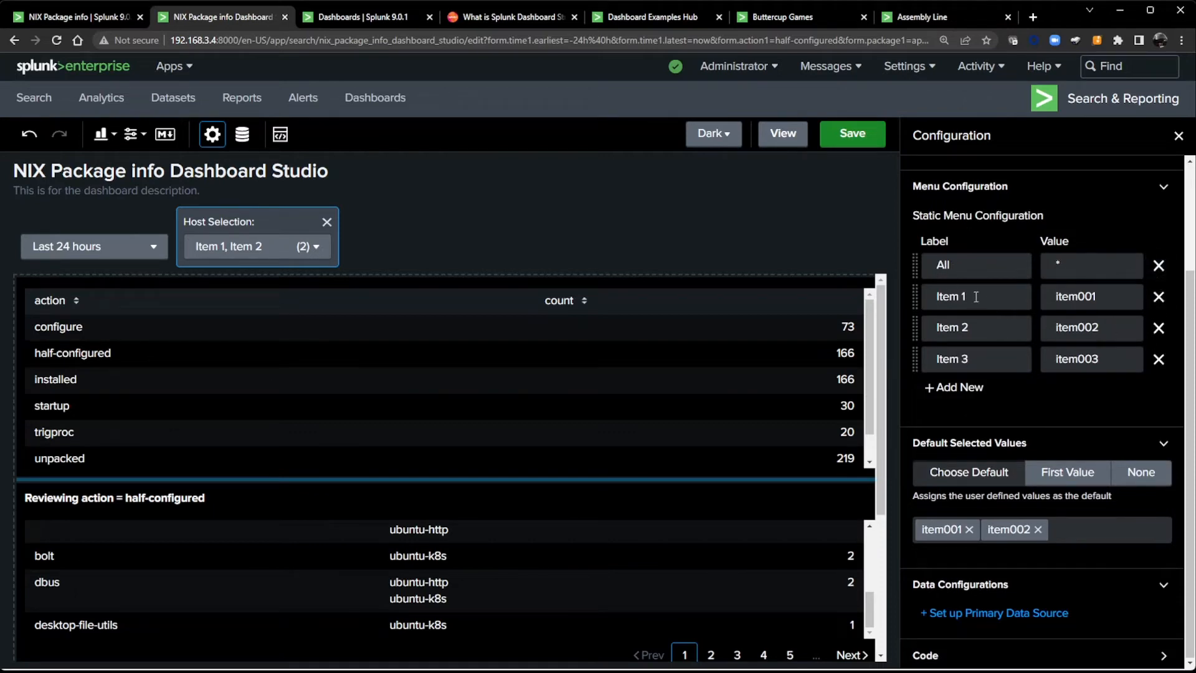
{"action": "left_click", "coordinate": [1161, 300]}
{"action": "left_click", "coordinate": [1158, 359]}
{"action": "left_click", "coordinate": [1158, 360]}
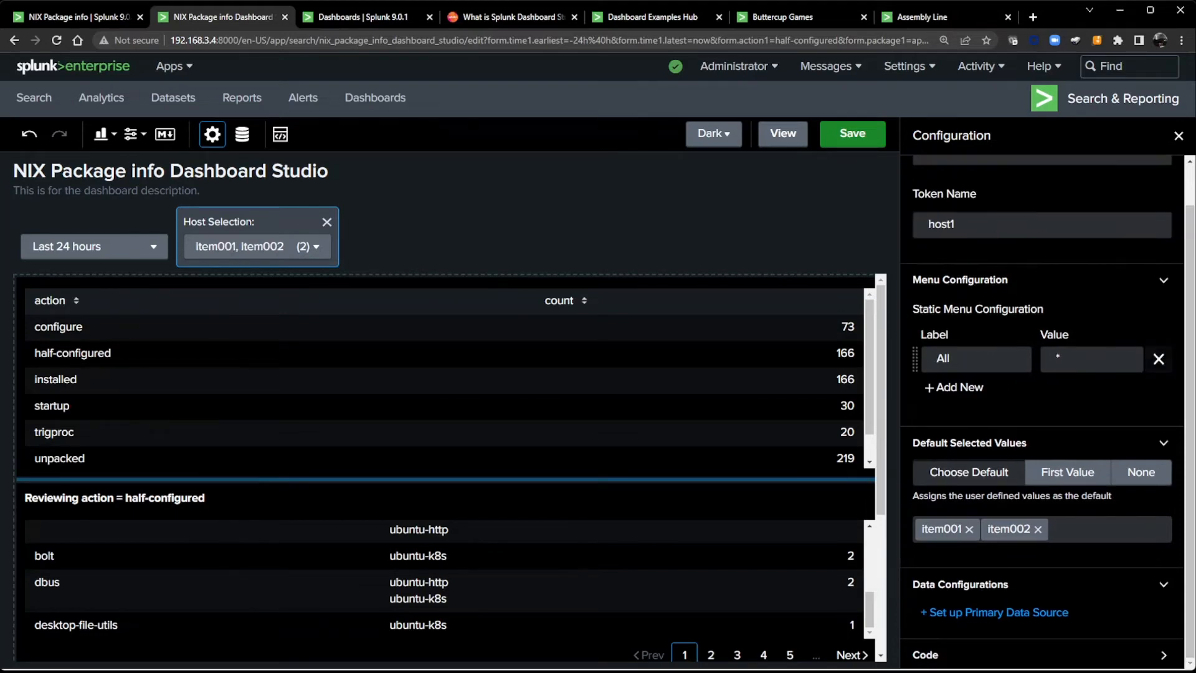
{"action": "left_click", "coordinate": [1038, 529]}
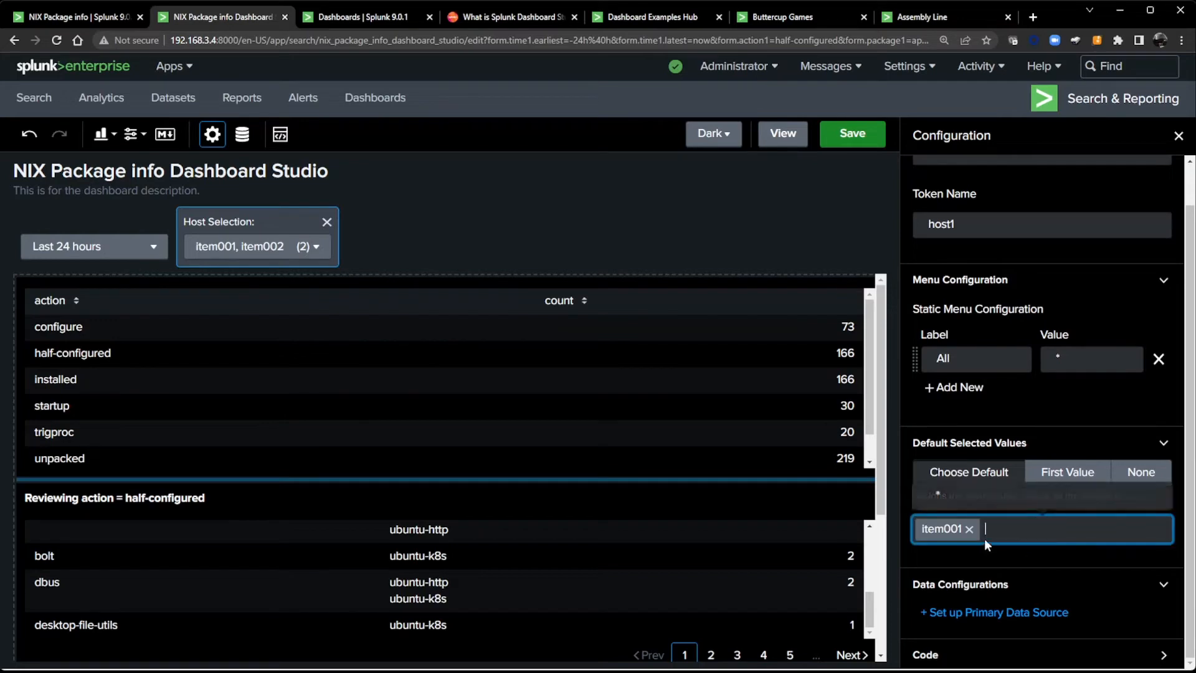
{"action": "left_click", "coordinate": [969, 529]}
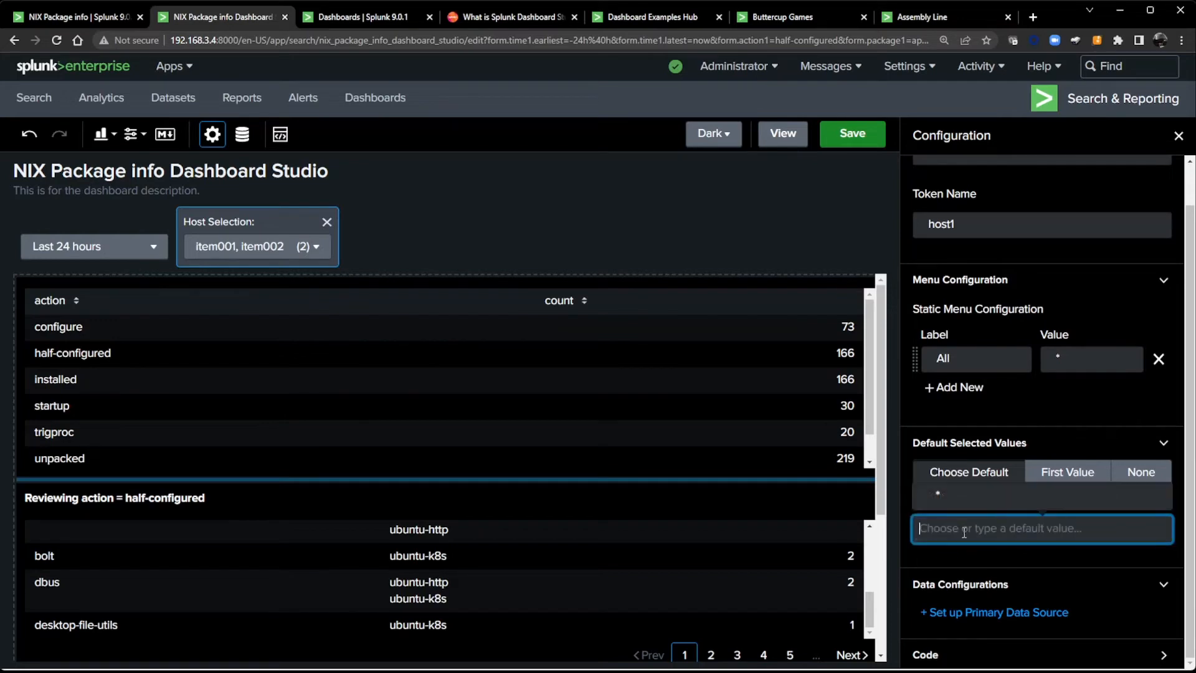
{"action": "left_click", "coordinate": [936, 495]}
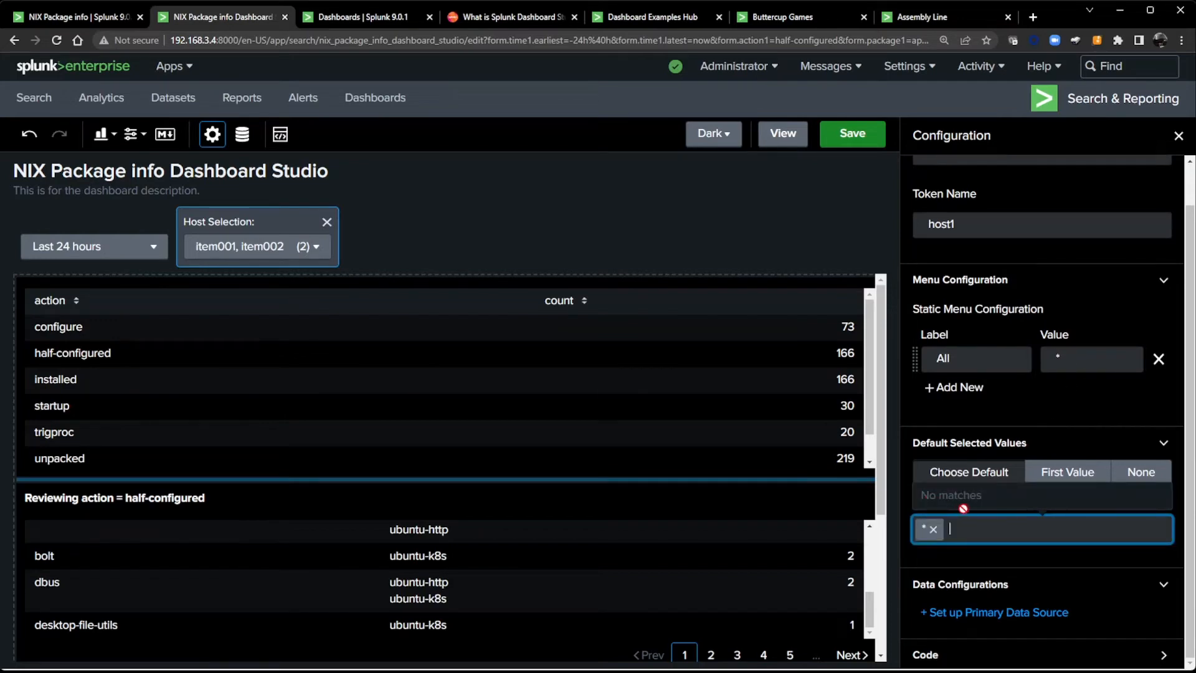
- Start a new primary search for the host selection input and copy the host multiselect's search string from the classic NIX Package info dashboard
{"action": "left_click", "coordinate": [980, 614]}
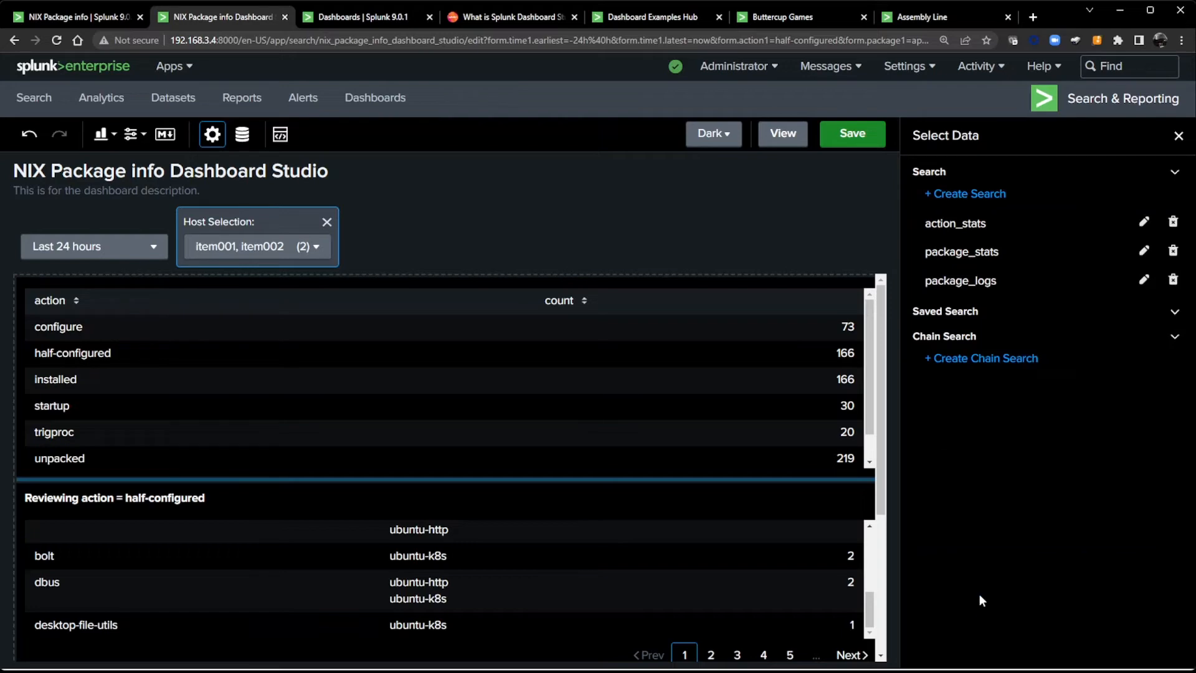
{"action": "left_click", "coordinate": [965, 195]}
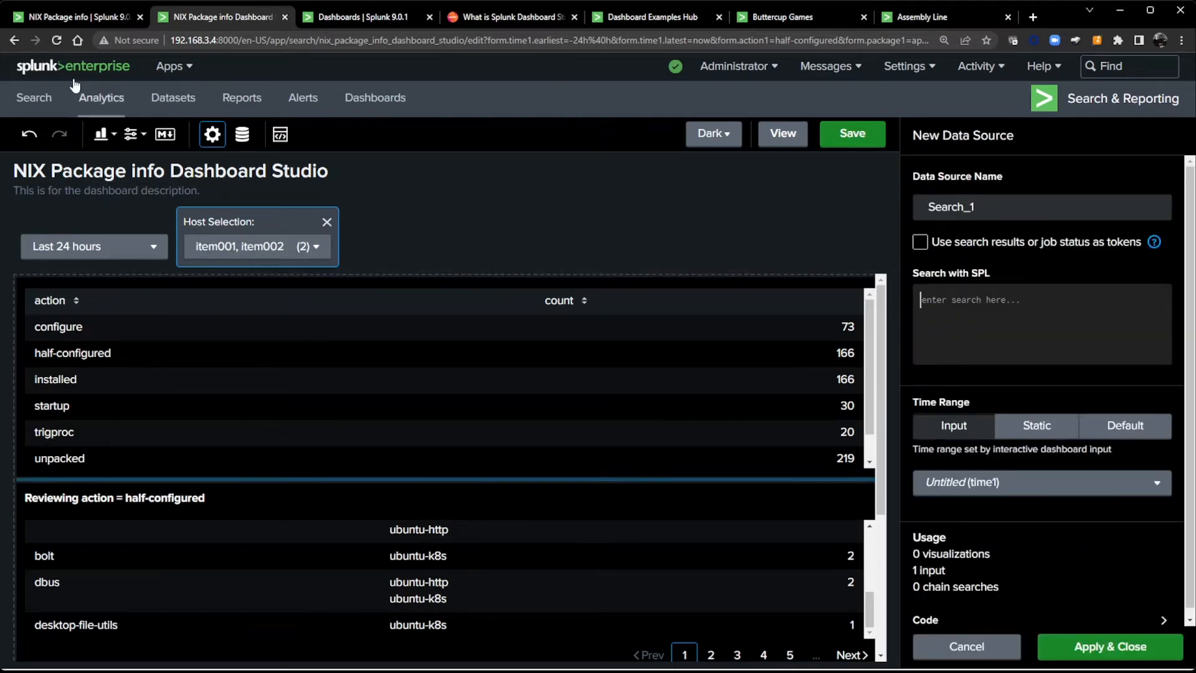
{"action": "left_click", "coordinate": [89, 17]}
{"action": "scroll", "coordinate": [337, 420], "scroll_direction": "up", "scroll_amount": 8}
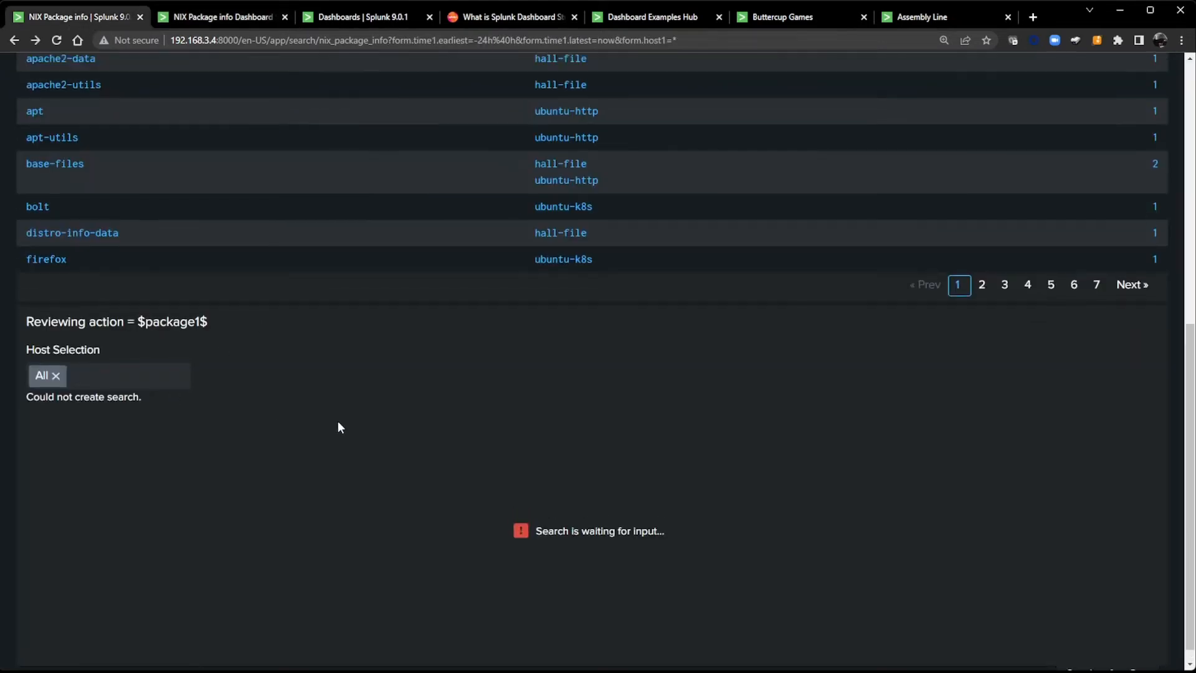
{"action": "left_click", "coordinate": [1010, 145]}
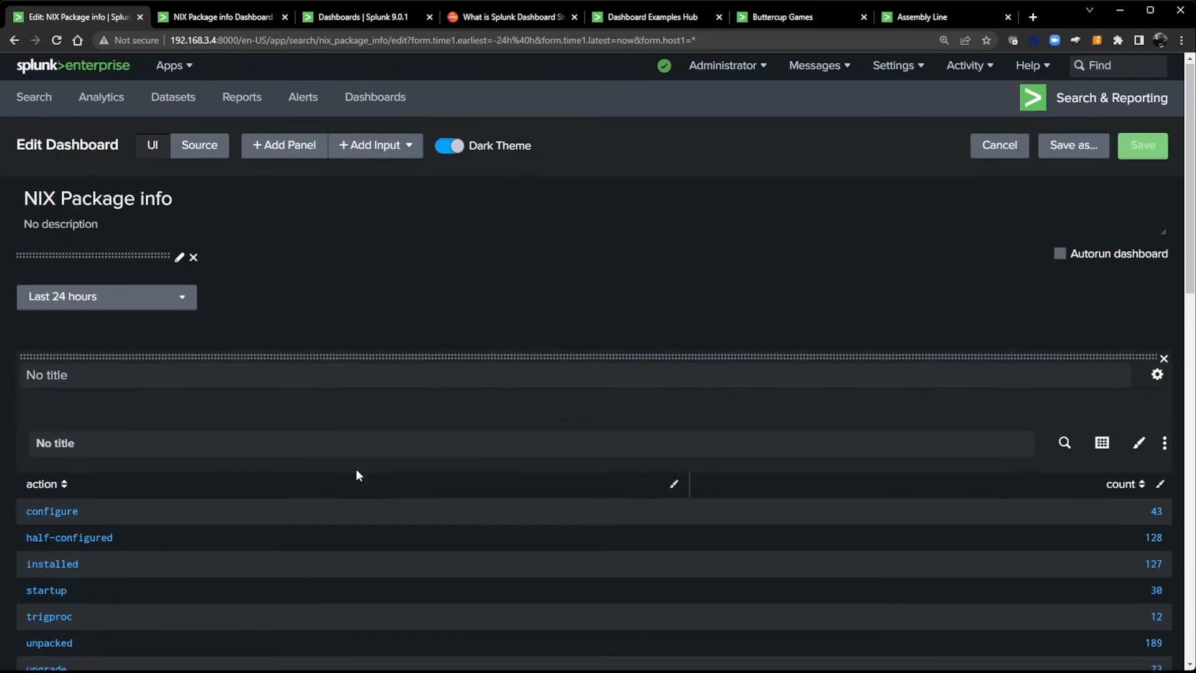
{"action": "scroll", "coordinate": [353, 483], "scroll_direction": "down", "scroll_amount": 10}
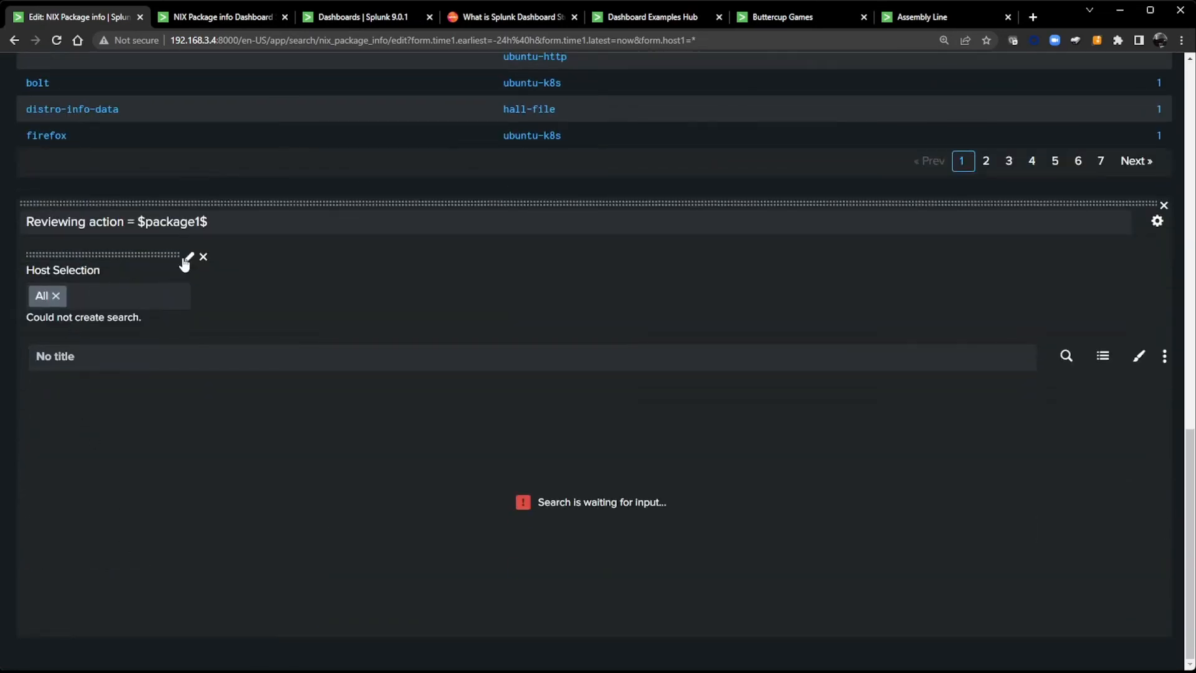
{"action": "left_click", "coordinate": [188, 259]}
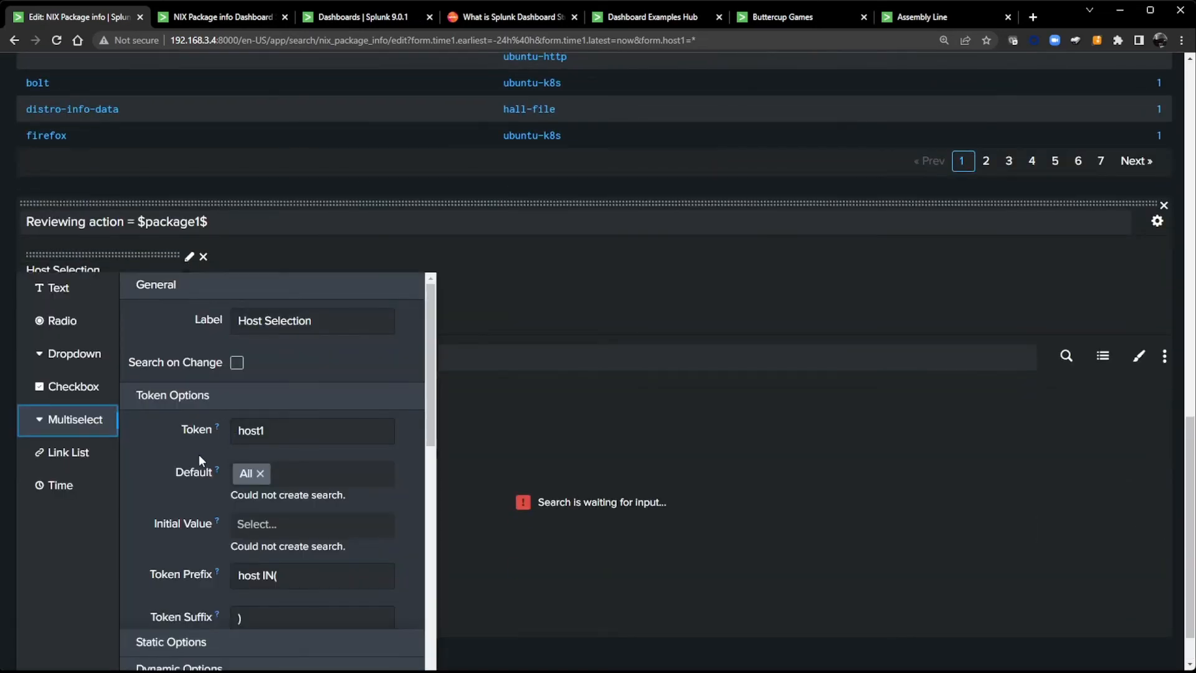
{"action": "scroll", "coordinate": [200, 454], "scroll_direction": "down", "scroll_amount": 6}
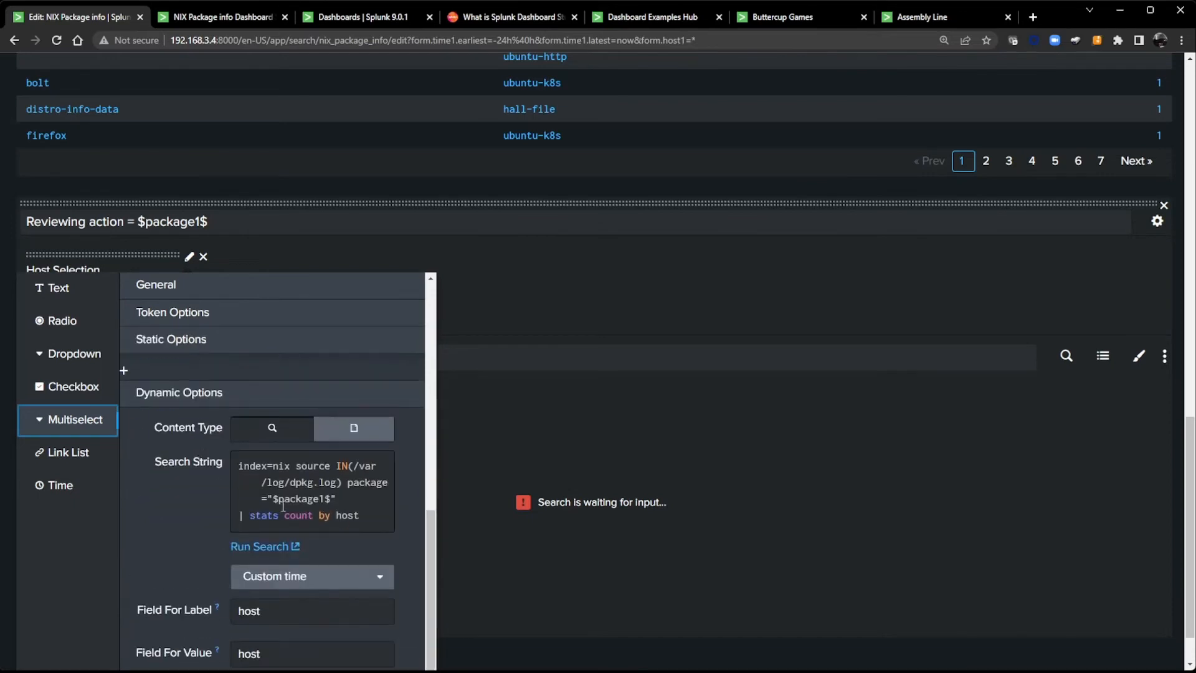
{"action": "left_click_drag", "start_coordinate": [372, 516], "coordinate": [212, 469]}
{"action": "key", "text": "ctrl+c"}
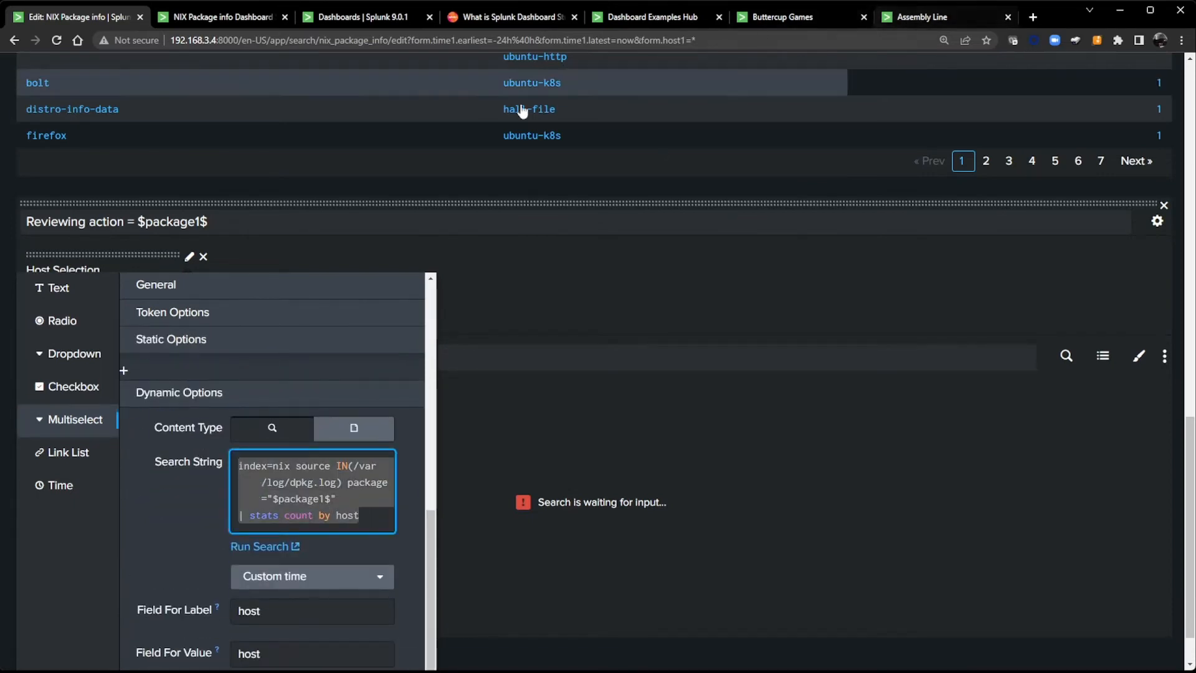
- Back in the Dashboard Studio version, paste the copied host query into the new data source, name it host_select and apply it
{"action": "left_click", "coordinate": [226, 18]}
{"action": "left_click", "coordinate": [1058, 325]}
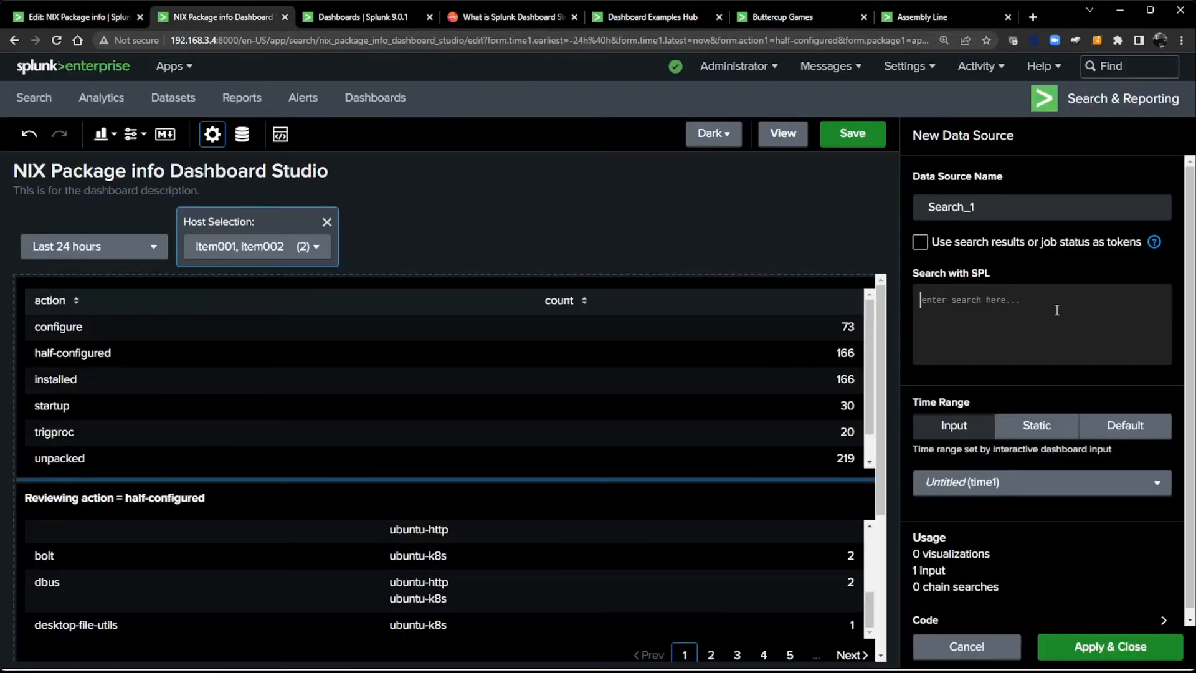
{"action": "key", "text": "ctrl+v"}
{"action": "left_click_drag", "start_coordinate": [994, 208], "coordinate": [863, 209]}
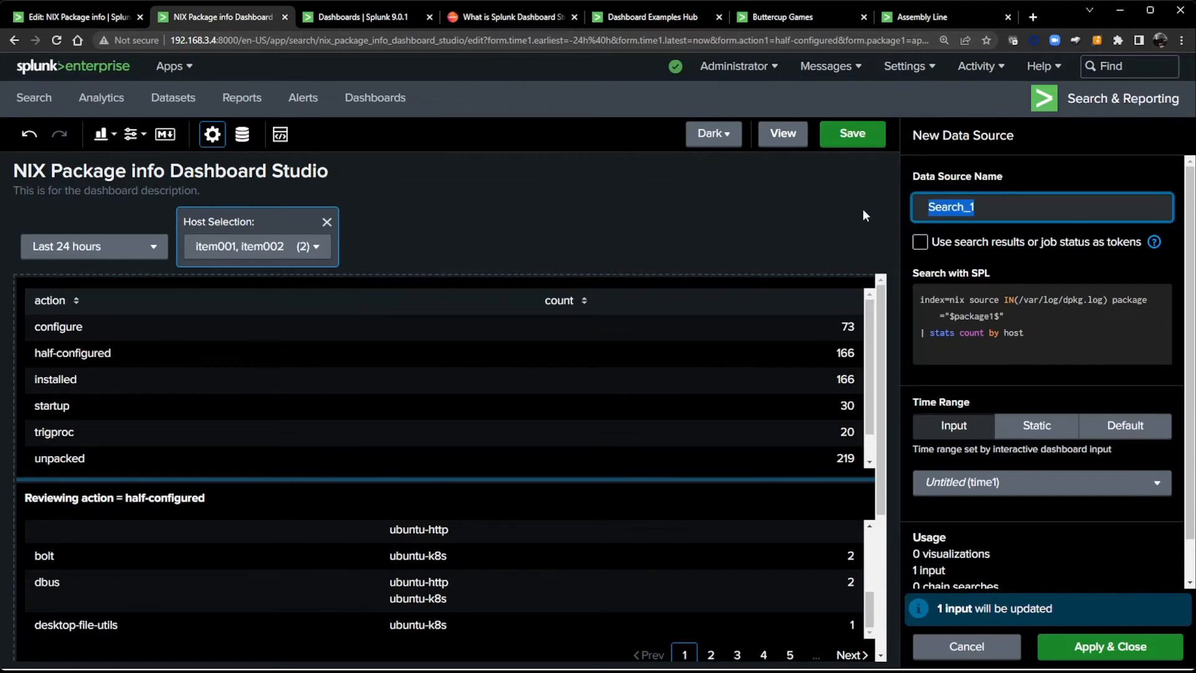
{"action": "type", "text": "host_"}
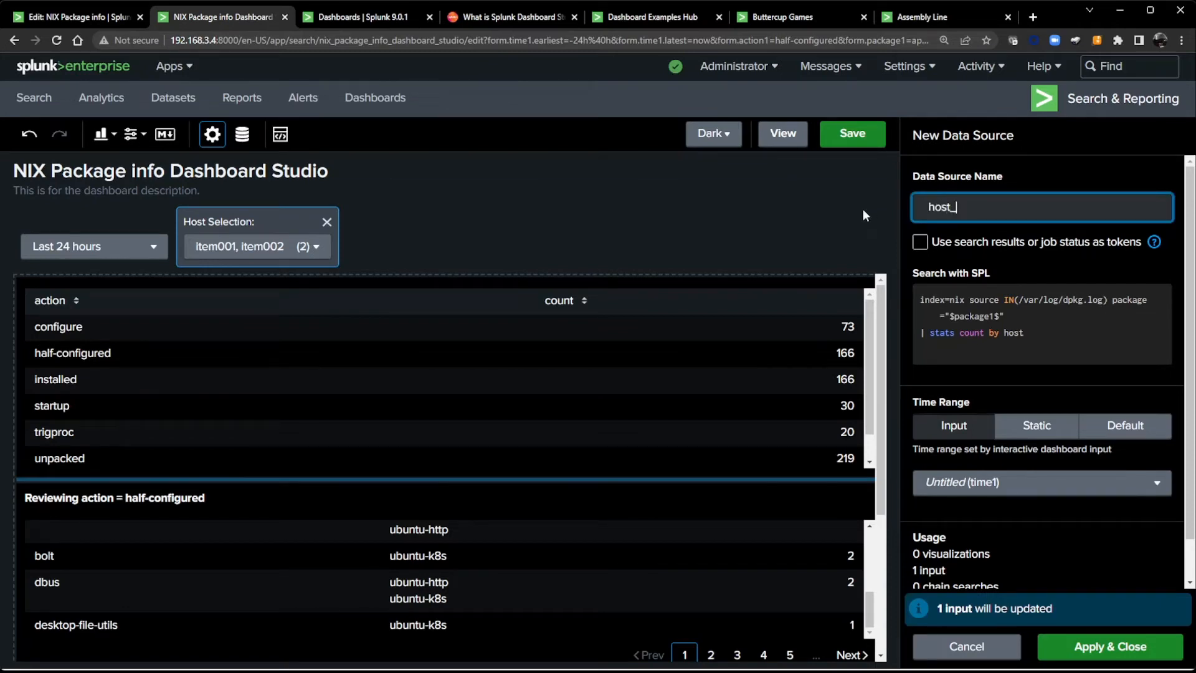
{"action": "type", "text": "select"}
{"action": "left_click", "coordinate": [1100, 648]}
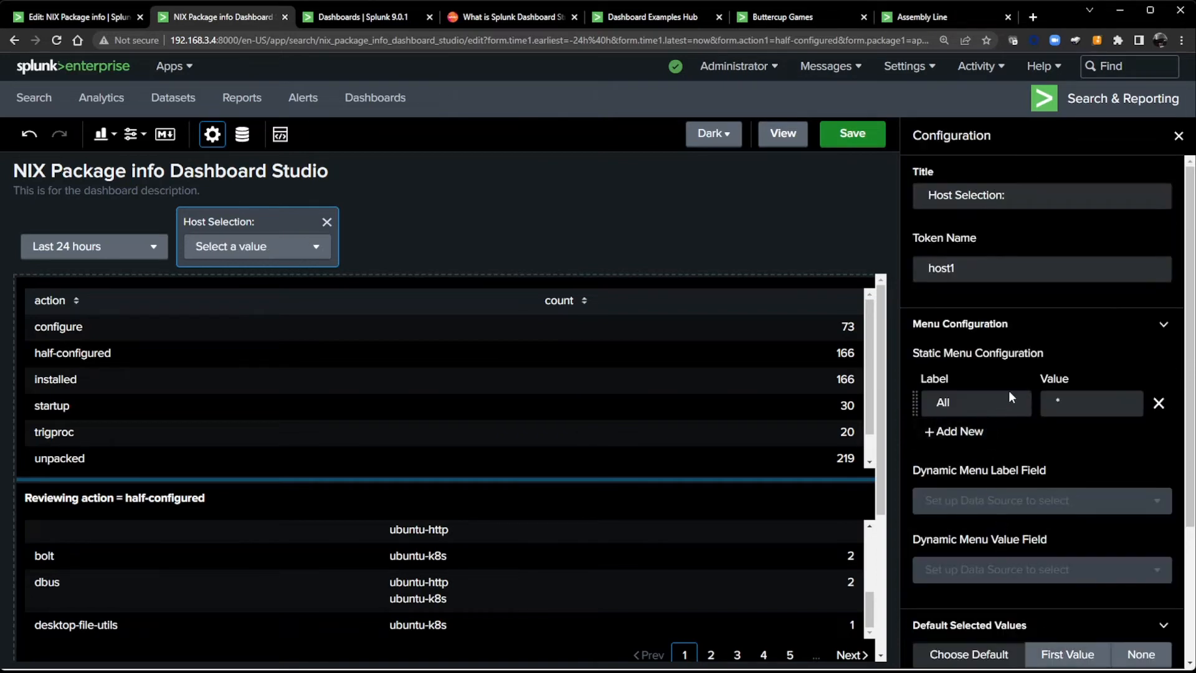
- Save the dashboard and clear item001 and item002 from the host selection in view mode, keeping only All
{"action": "scroll", "coordinate": [1008, 372], "scroll_direction": "down", "scroll_amount": 3}
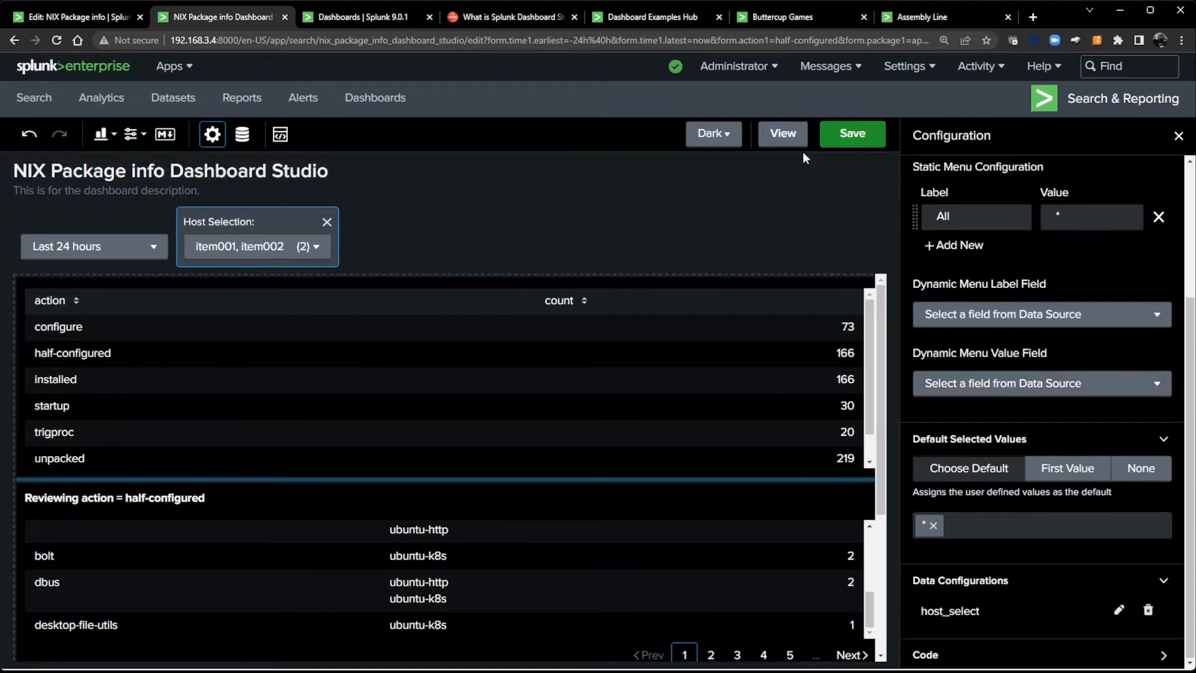
{"action": "left_click", "coordinate": [844, 147]}
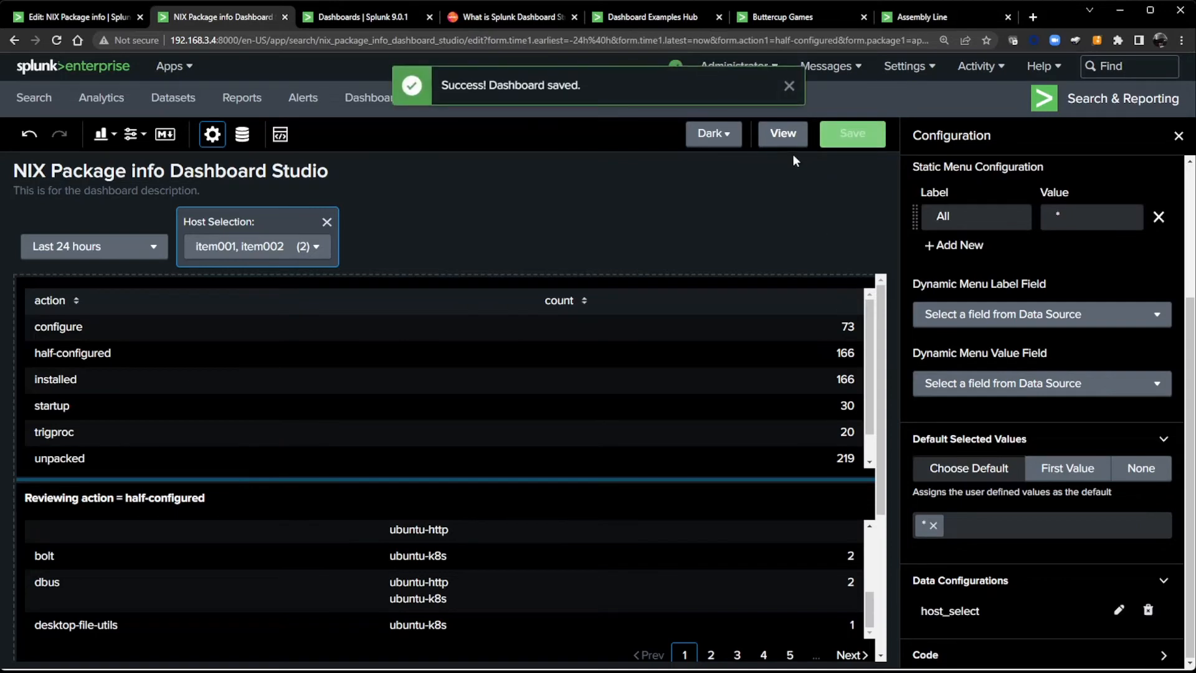
{"action": "left_click", "coordinate": [783, 134]}
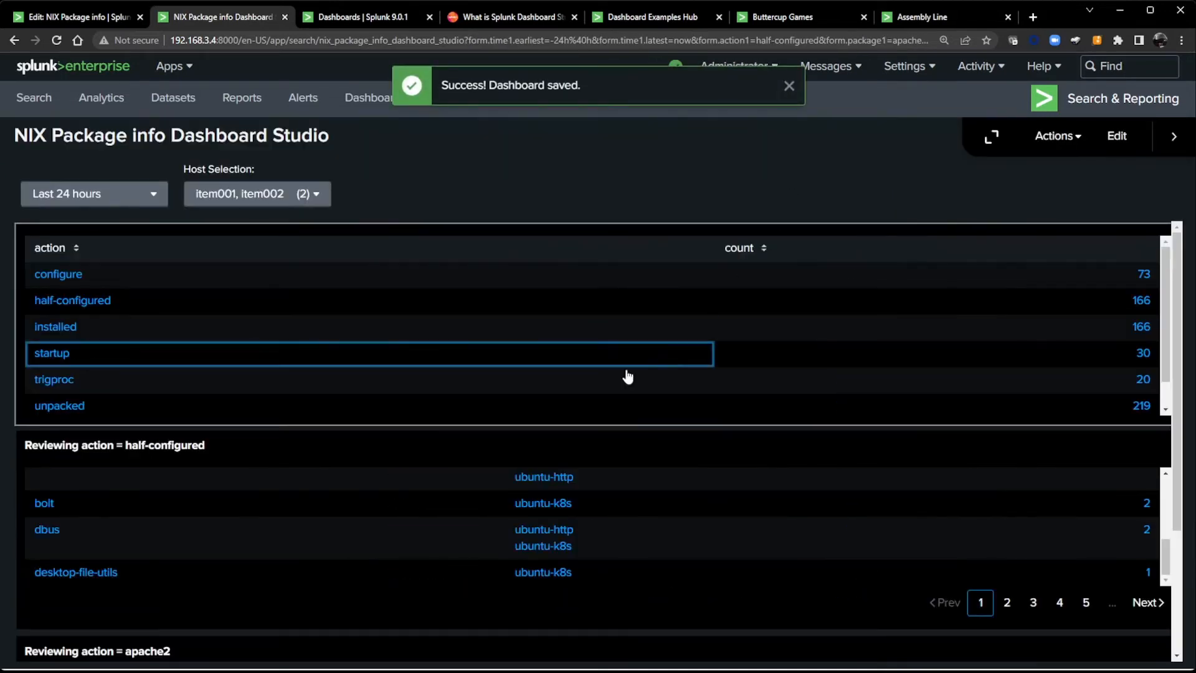
{"action": "left_click", "coordinate": [226, 196]}
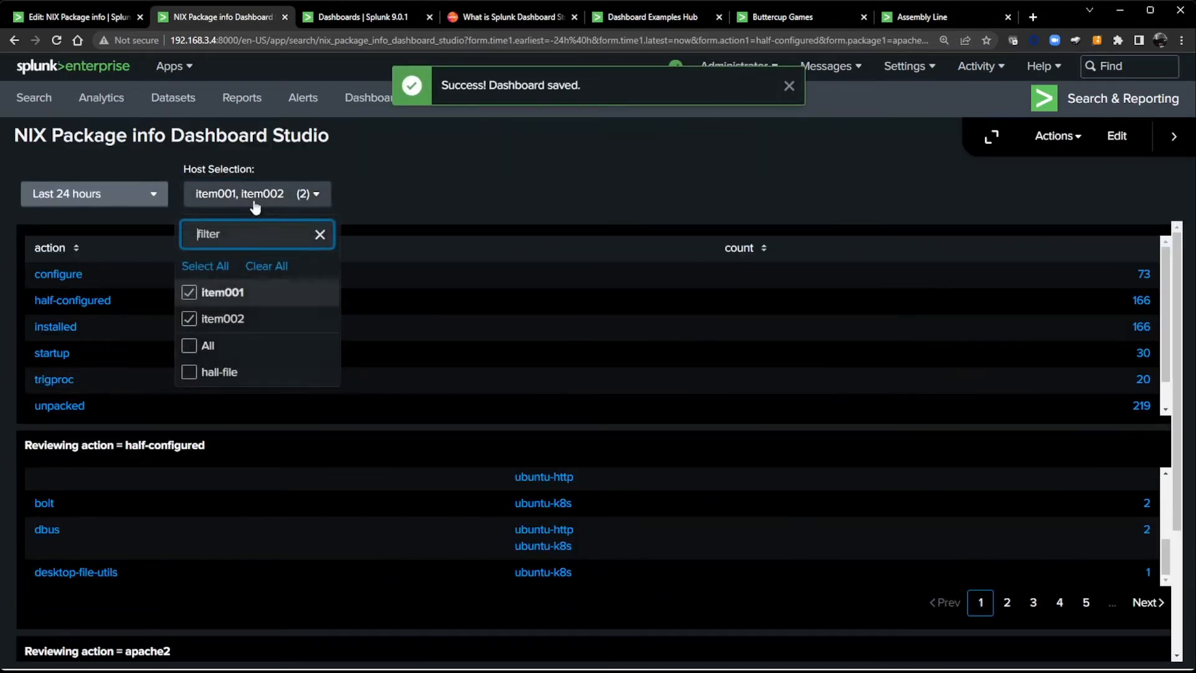
{"action": "left_click", "coordinate": [190, 321]}
{"action": "left_click", "coordinate": [190, 294]}
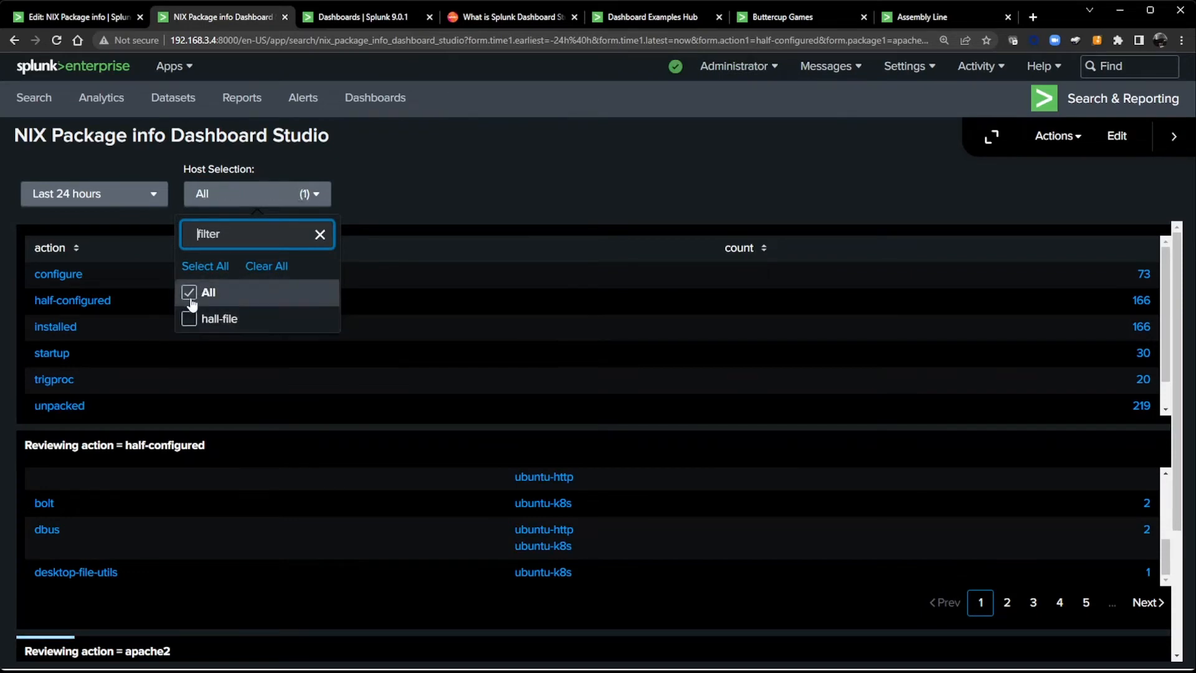
{"action": "left_click", "coordinate": [519, 184]}
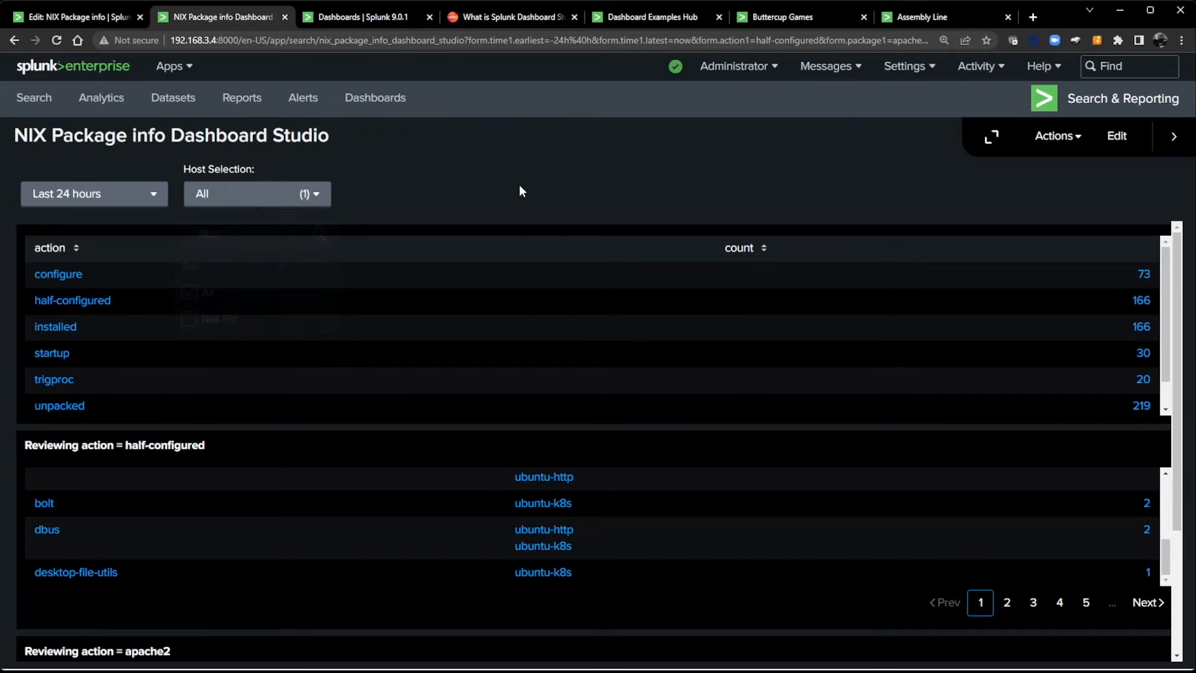
- Check the apache2 log table with All hosts selected and inspect its underlying search for how the host token is inserted
{"action": "scroll", "coordinate": [339, 448], "scroll_direction": "down", "scroll_amount": 1}
{"action": "scroll", "coordinate": [339, 449], "scroll_direction": "down", "scroll_amount": 2}
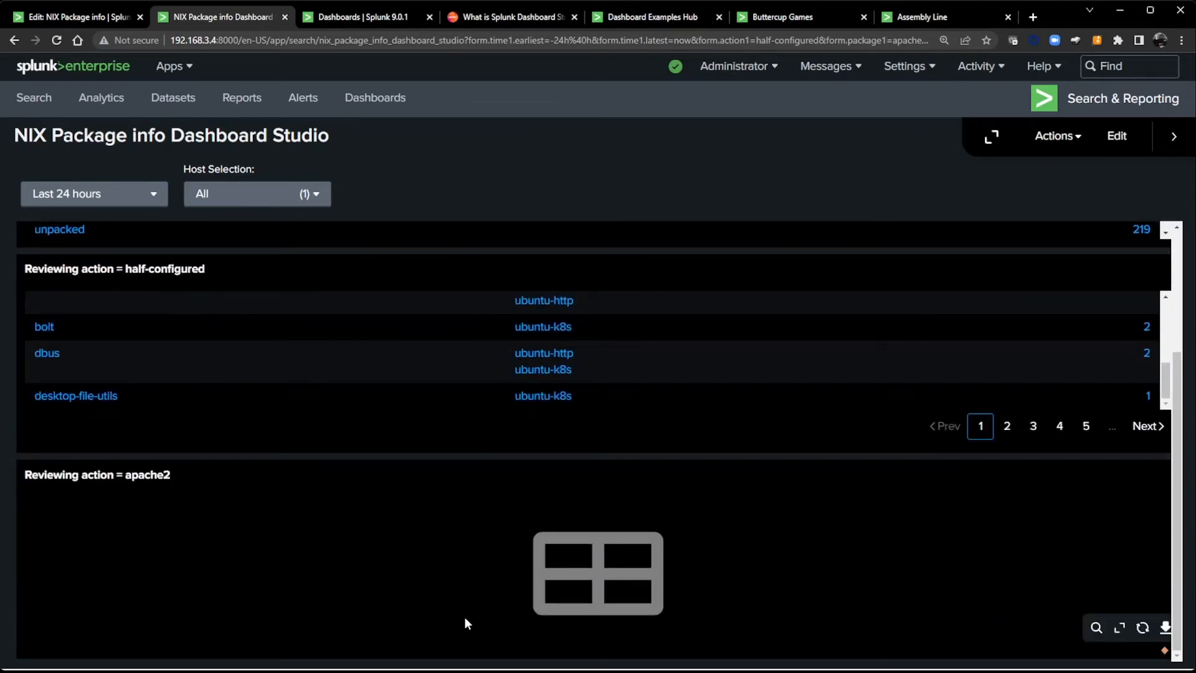
{"action": "scroll", "coordinate": [465, 617], "scroll_direction": "up", "scroll_amount": 3}
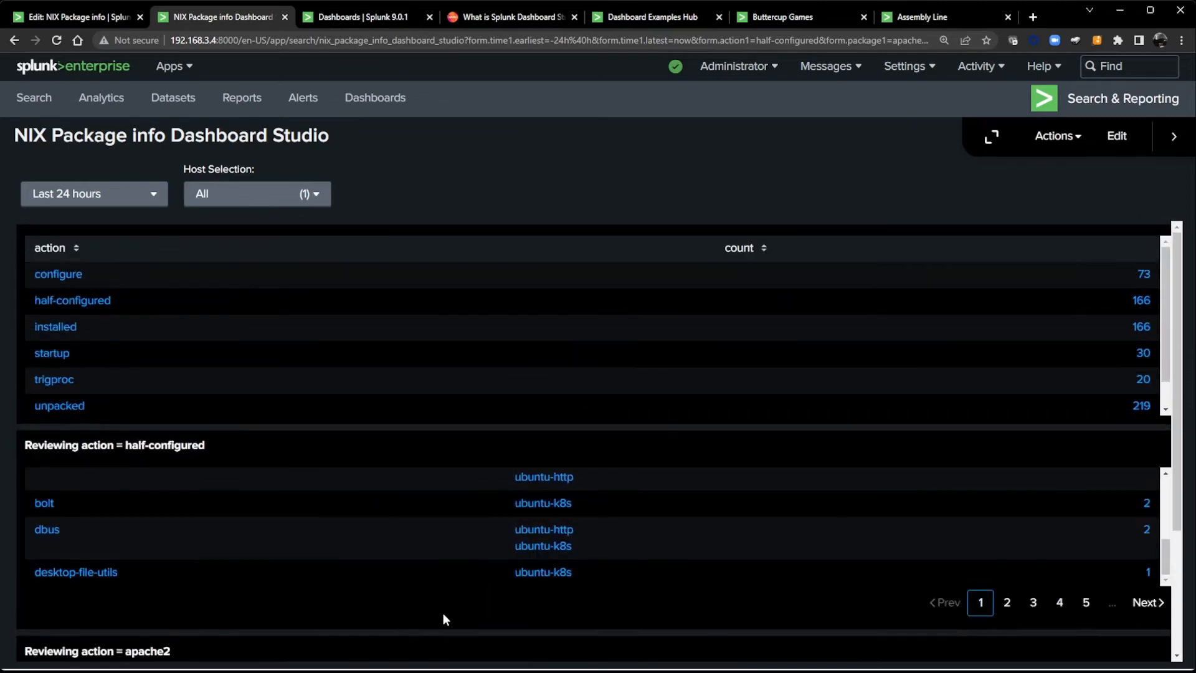
{"action": "left_click", "coordinate": [241, 197]}
{"action": "left_click", "coordinate": [423, 200]}
{"action": "scroll", "coordinate": [685, 547], "scroll_direction": "down", "scroll_amount": 3}
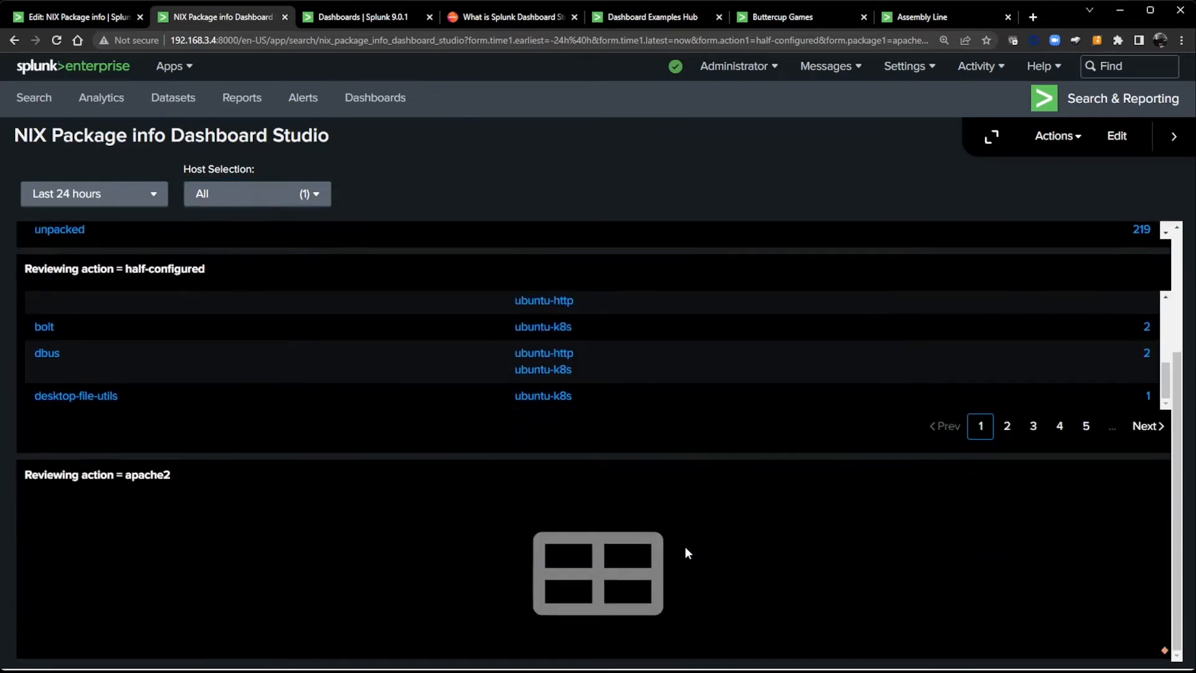
{"action": "mouse_move", "coordinate": [1055, 625]}
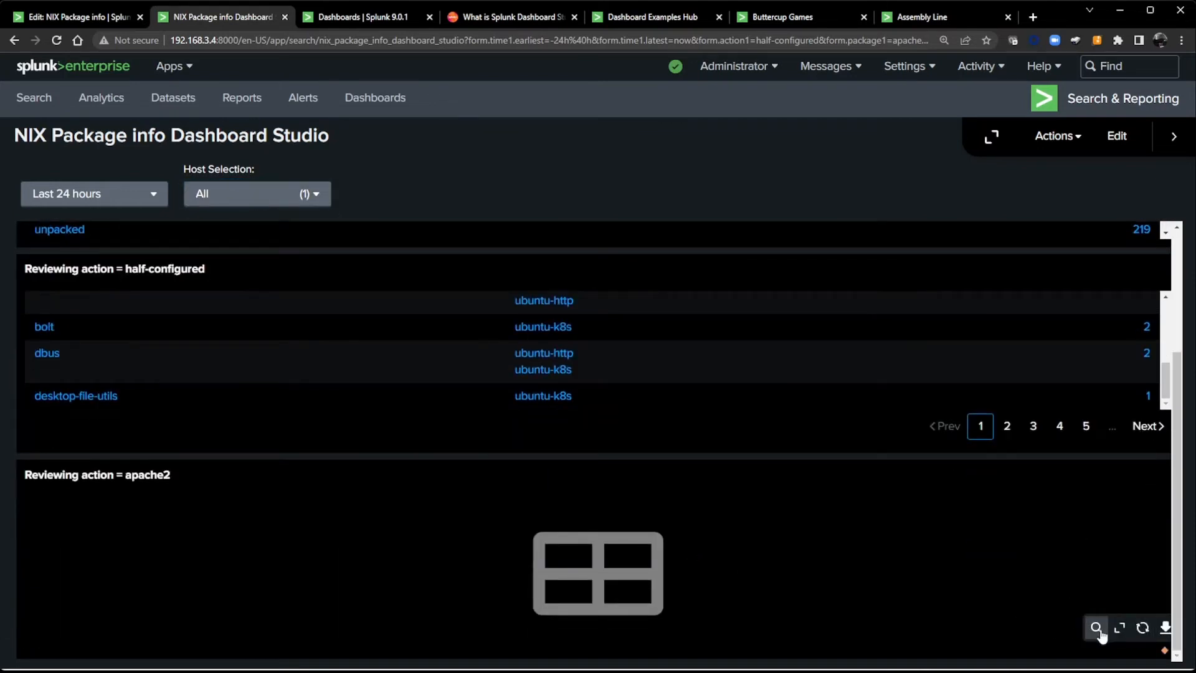
{"action": "mouse_move", "coordinate": [1164, 653]}
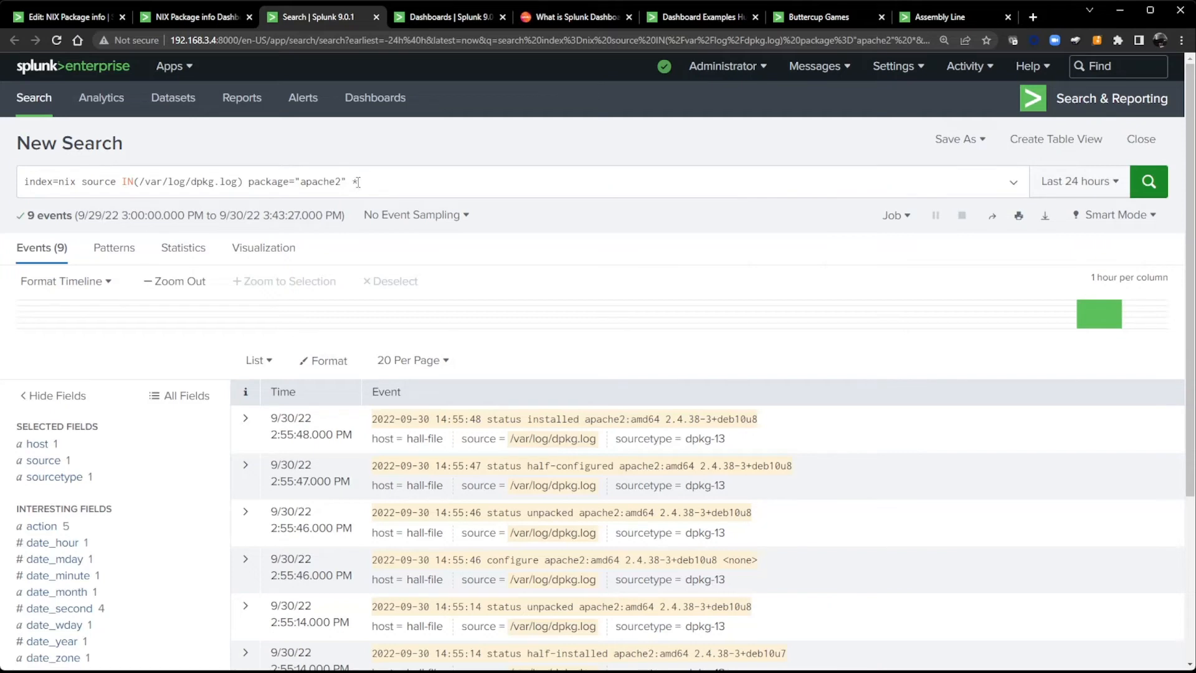
{"action": "left_click", "coordinate": [376, 16]}
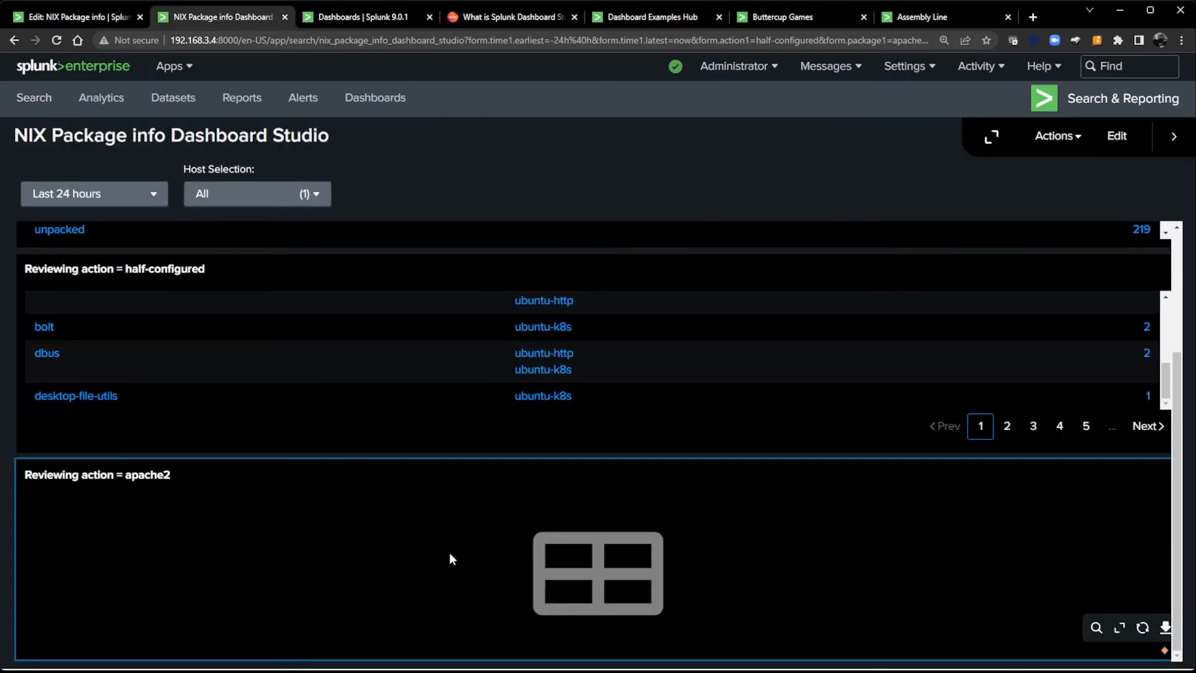
- Switch the host selection from All to only hall-file
{"action": "left_click", "coordinate": [219, 195]}
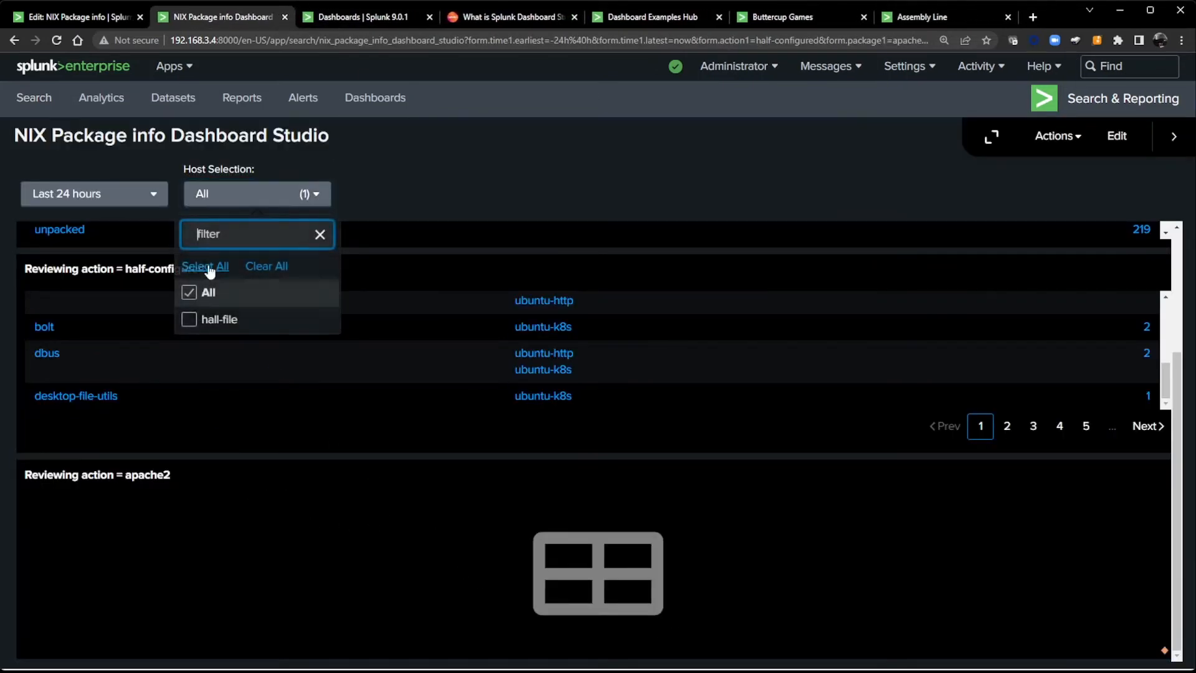
{"action": "left_click", "coordinate": [189, 320]}
{"action": "left_click", "coordinate": [189, 294]}
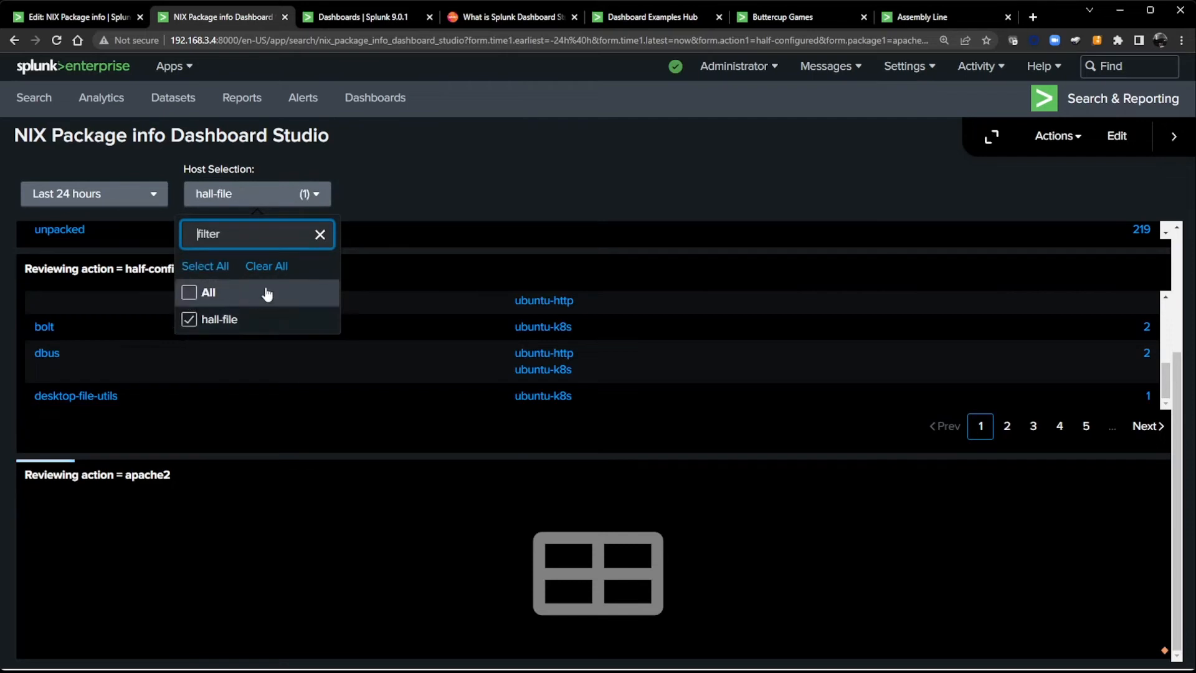
{"action": "left_click", "coordinate": [459, 179]}
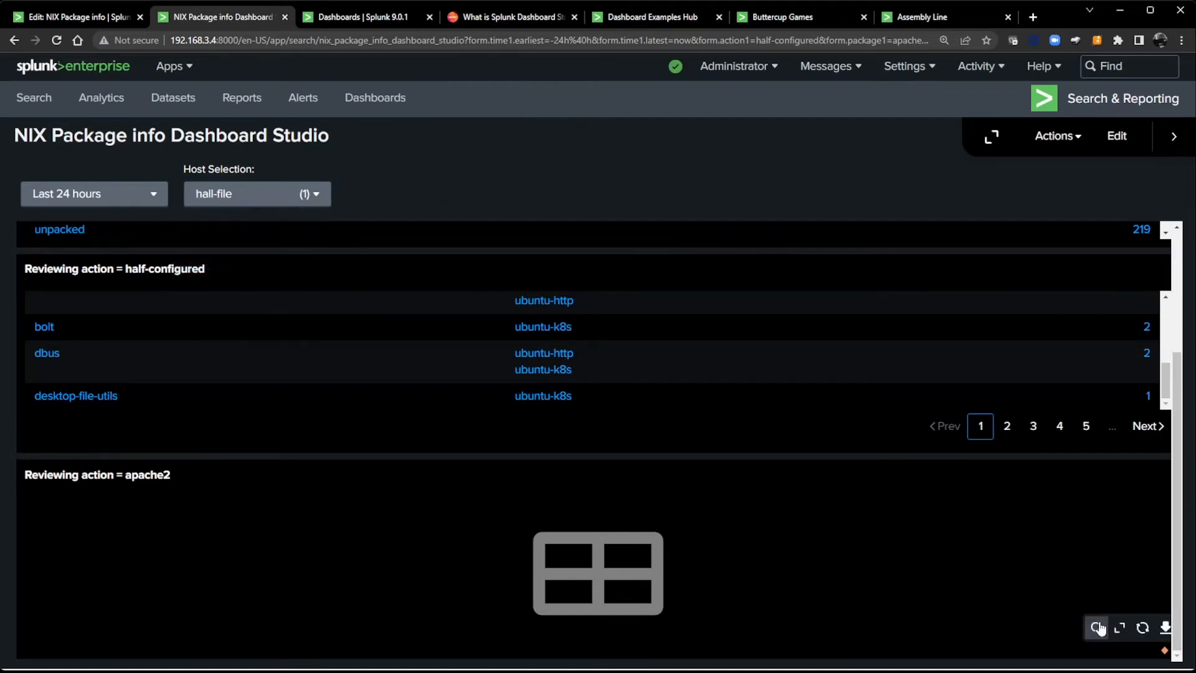
- Open the apache2 log table's search and rerun it with host=hall-file in place of the bare host term
{"action": "left_click", "coordinate": [1096, 626]}
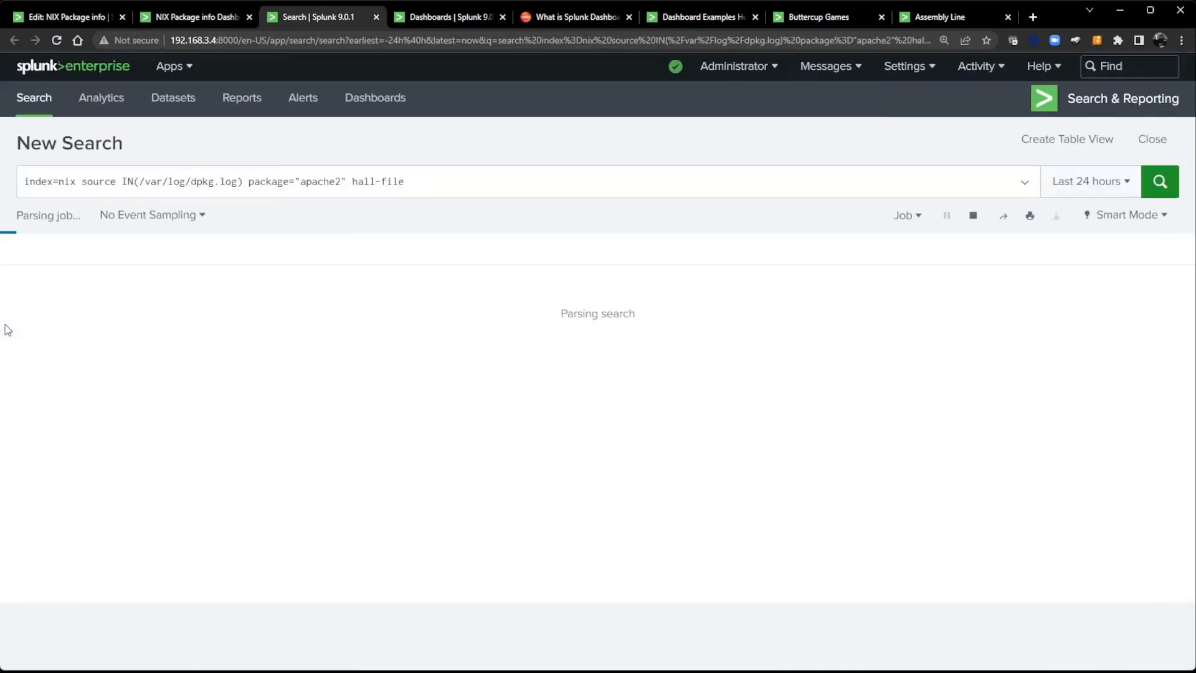
{"action": "left_click", "coordinate": [351, 179]}
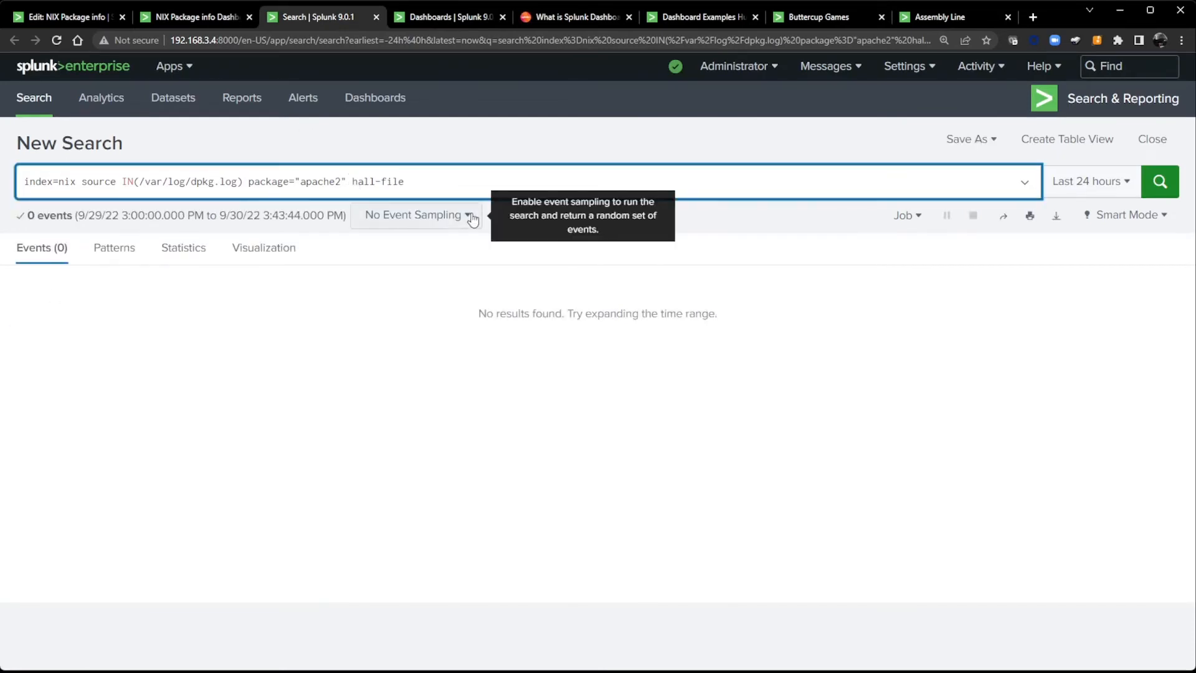
{"action": "type", "text": "host=h"}
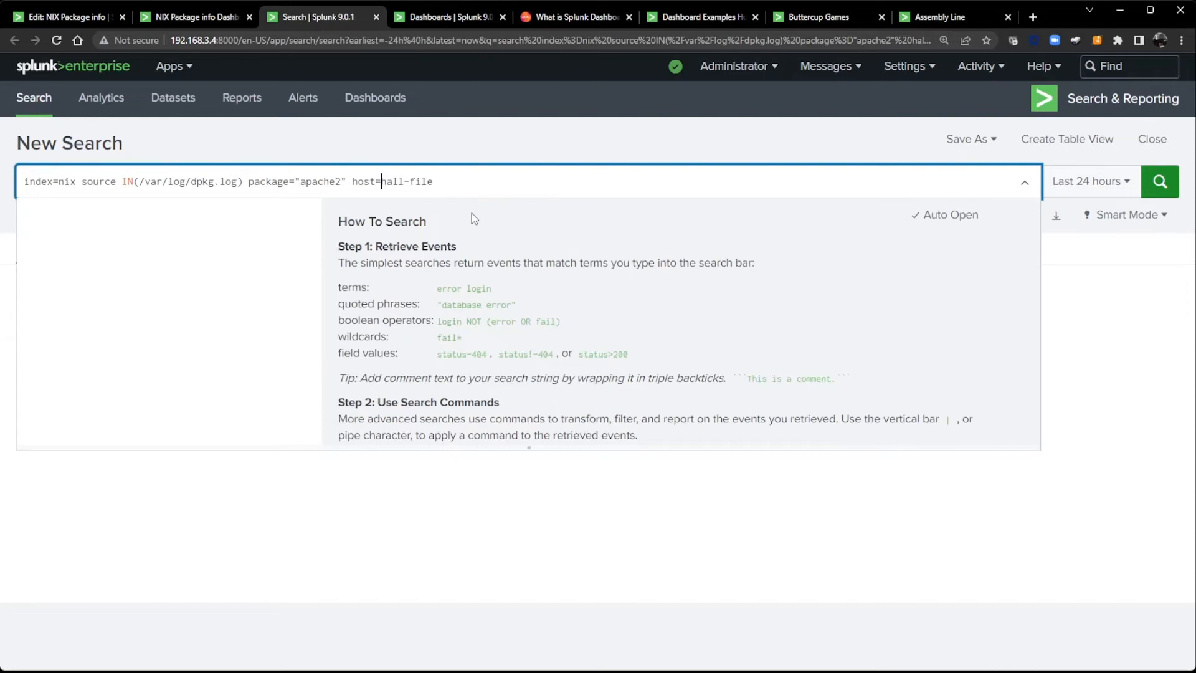
{"action": "key", "text": "Return"}
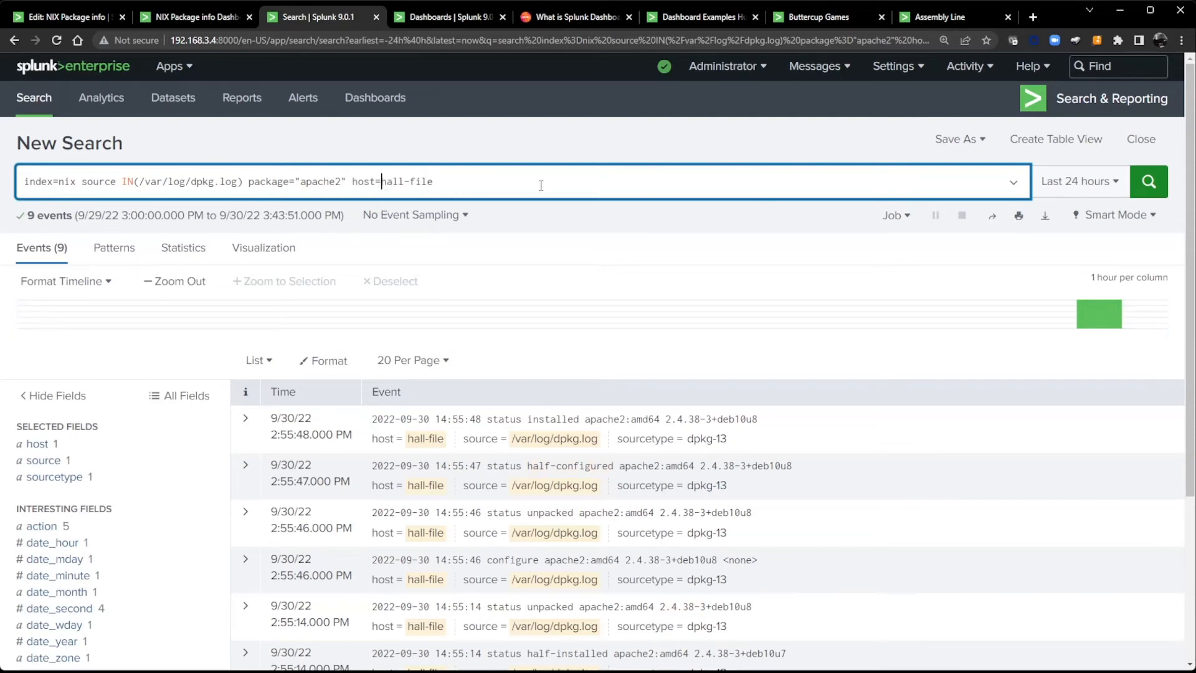
- Return to the classic dashboard's host multiselect and examine its token prefix, suffix, value prefix, value suffix and delimiter options
{"action": "left_click", "coordinate": [61, 19]}
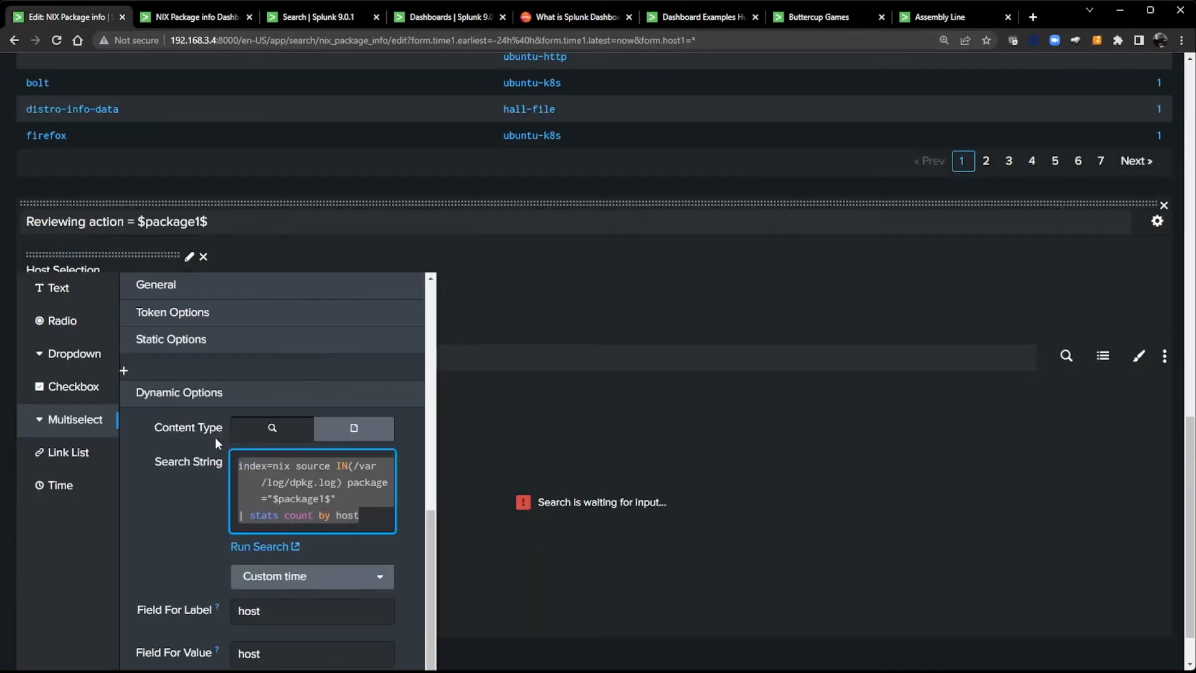
{"action": "scroll", "coordinate": [148, 498], "scroll_direction": "up", "scroll_amount": 8}
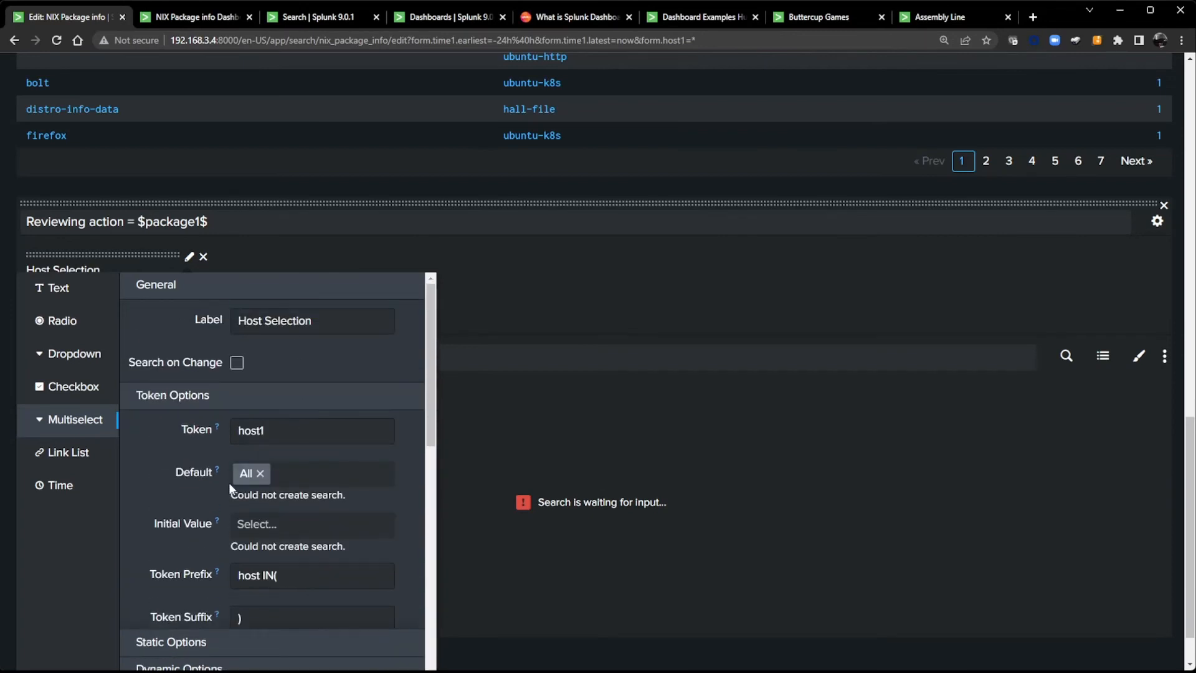
{"action": "left_click", "coordinate": [200, 402]}
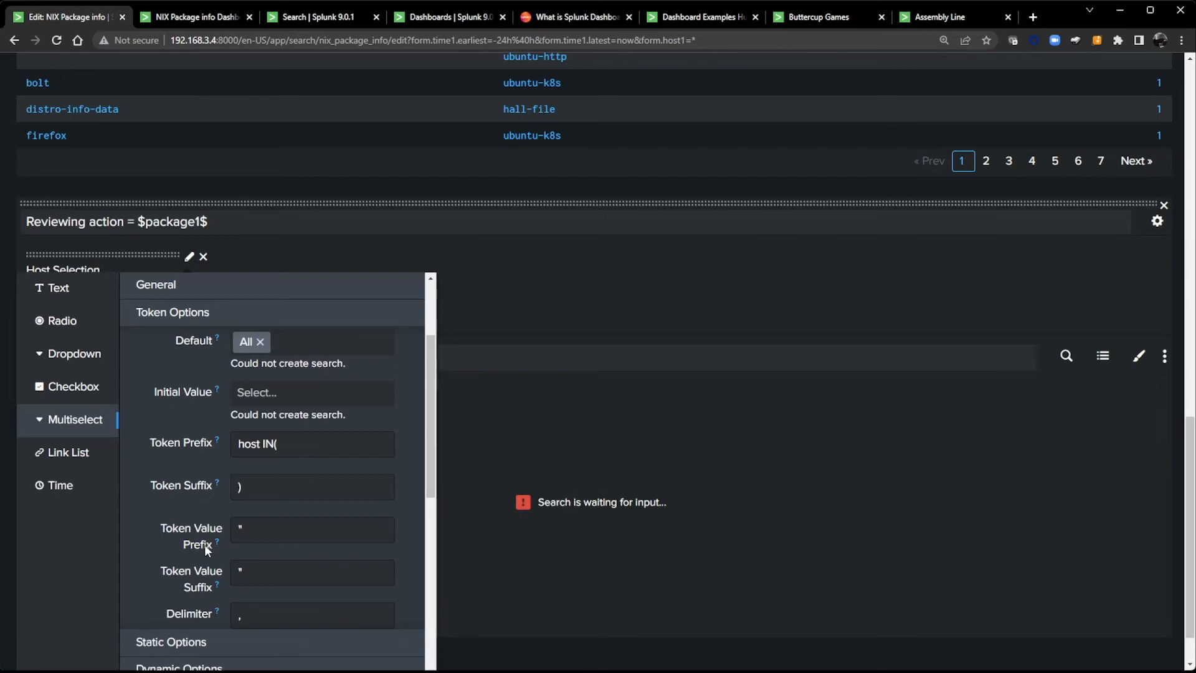
{"action": "scroll", "coordinate": [206, 548], "scroll_direction": "down", "scroll_amount": 1}
{"action": "scroll", "coordinate": [204, 551], "scroll_direction": "down", "scroll_amount": 3}
{"action": "scroll", "coordinate": [200, 555], "scroll_direction": "up", "scroll_amount": 6}
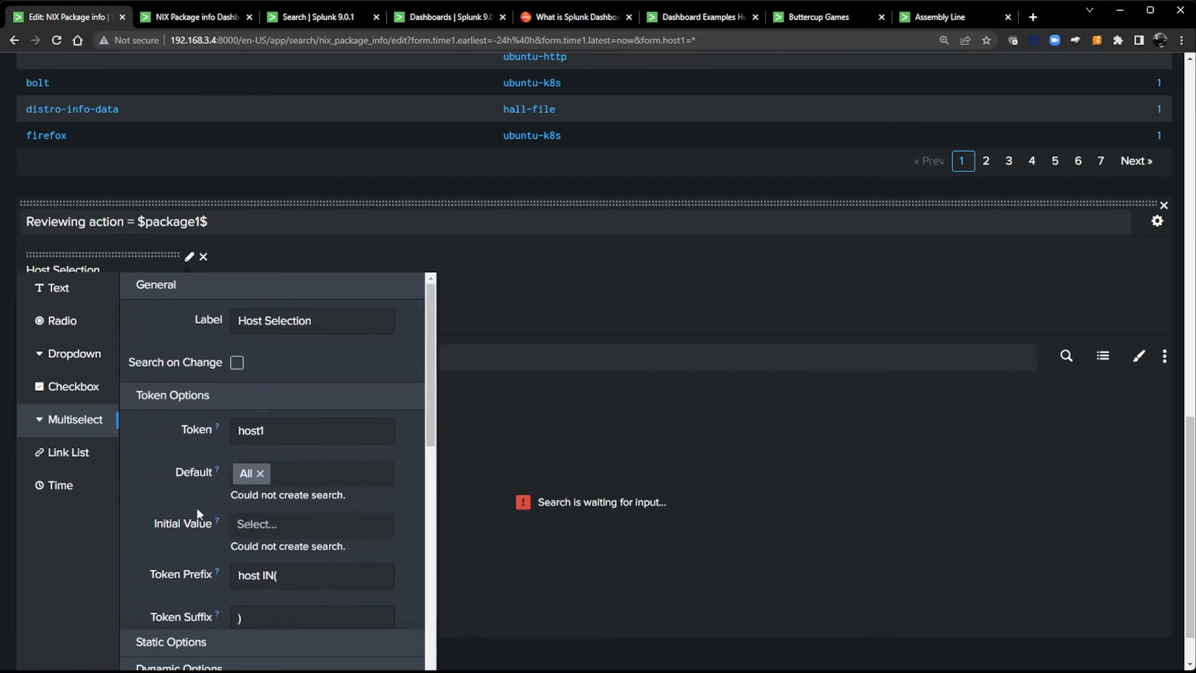
- Open the Dashboard Studio version for editing and examine the Host Selection multiselect's settings and code for token prefix, suffix and delimiter options
{"action": "left_click", "coordinate": [196, 16]}
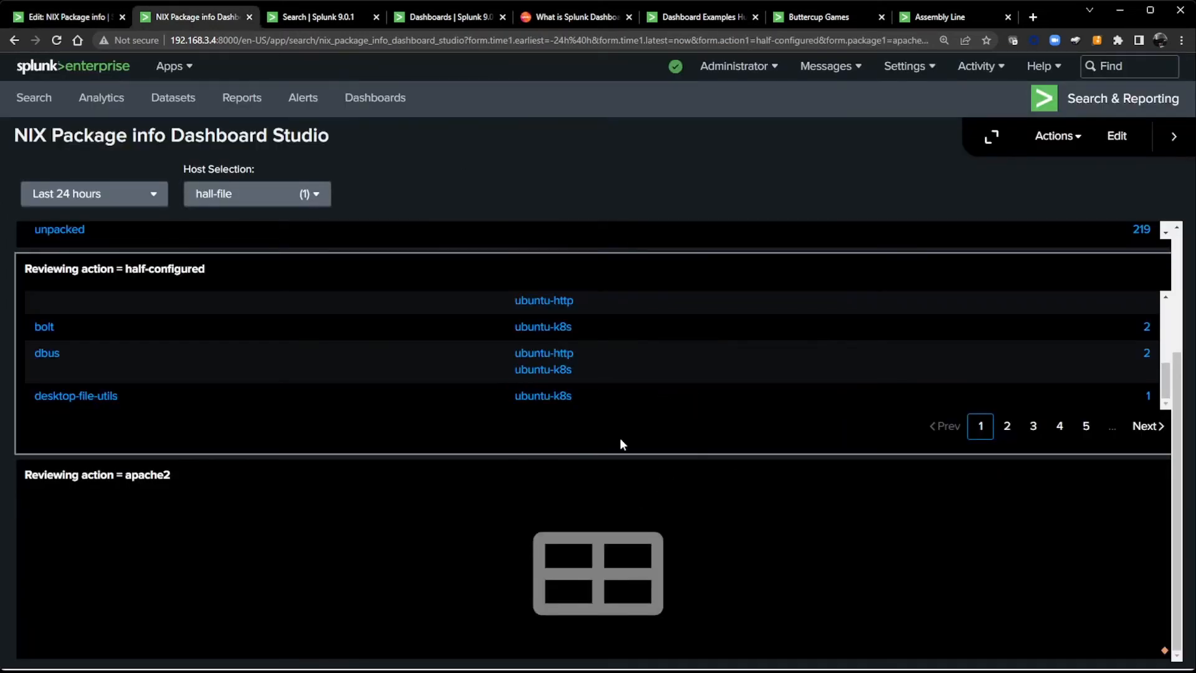
{"action": "scroll", "coordinate": [622, 443], "scroll_direction": "up", "scroll_amount": 3}
{"action": "left_click", "coordinate": [1118, 135]}
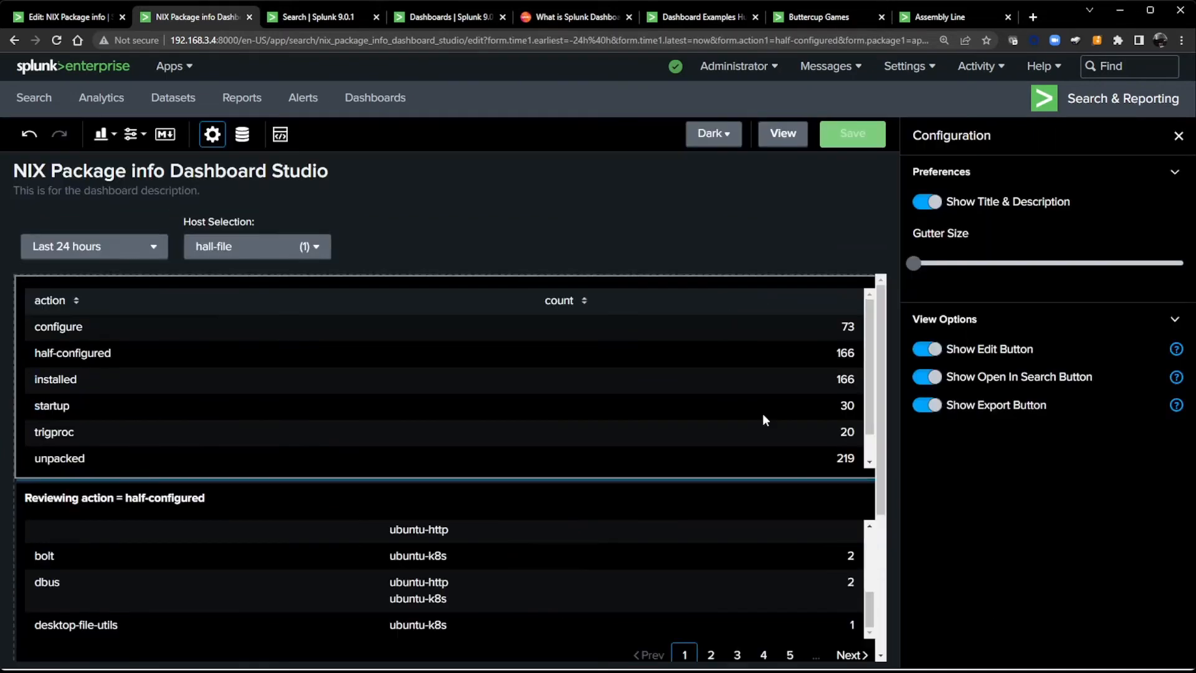
{"action": "left_click", "coordinate": [233, 220]}
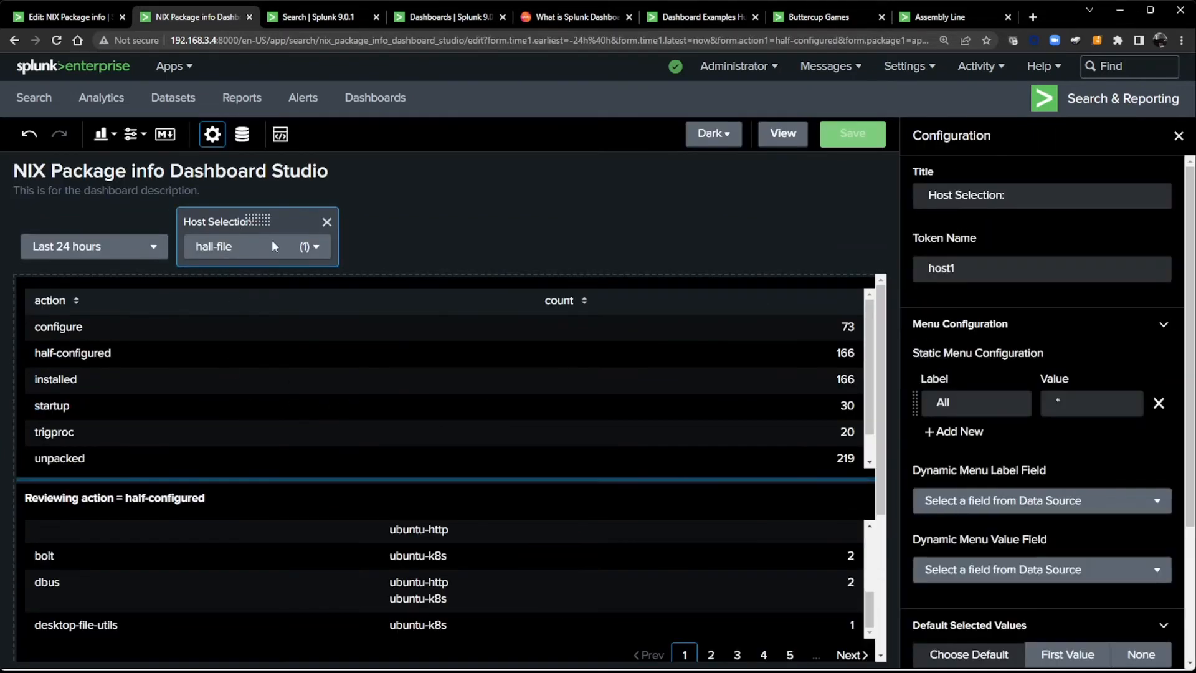
{"action": "scroll", "coordinate": [1046, 439], "scroll_direction": "down", "scroll_amount": 2}
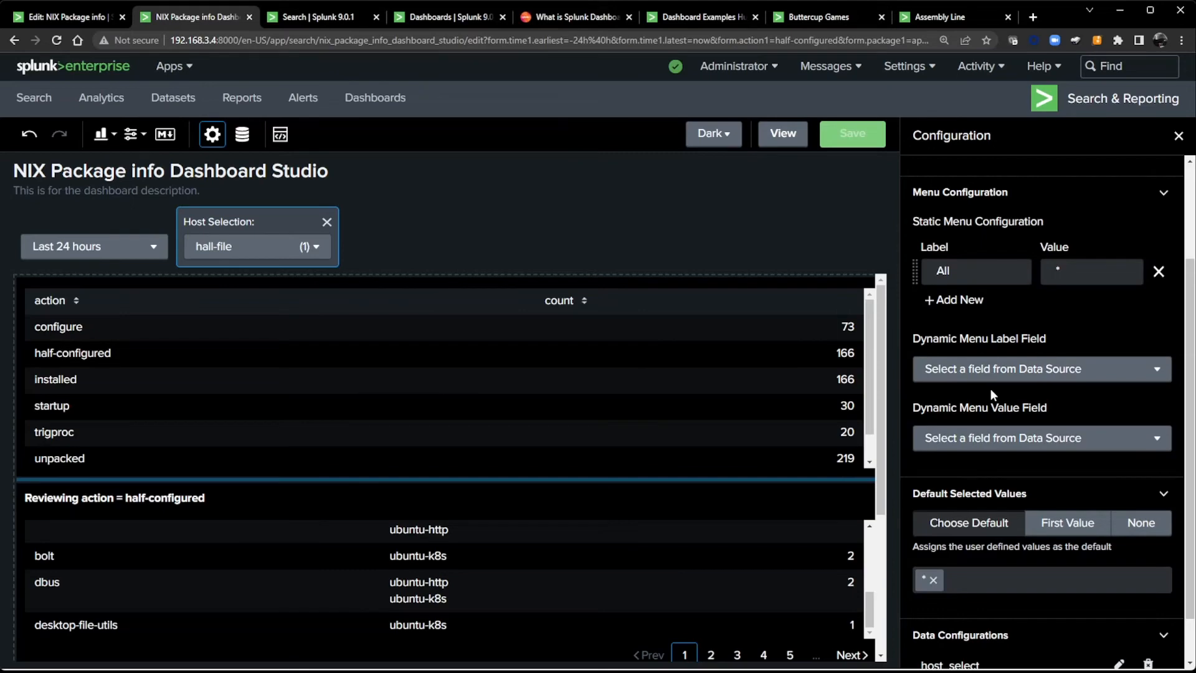
{"action": "scroll", "coordinate": [990, 388], "scroll_direction": "down", "scroll_amount": 1}
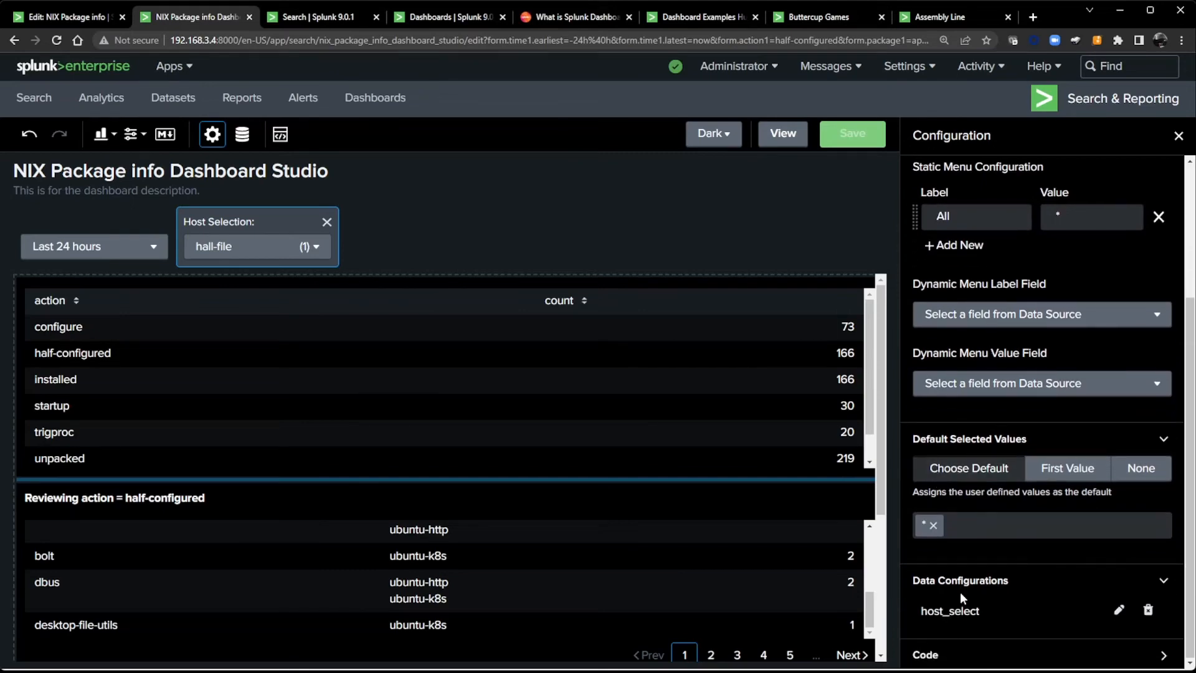
{"action": "left_click", "coordinate": [944, 657]}
{"action": "scroll", "coordinate": [970, 594], "scroll_direction": "down", "scroll_amount": 5}
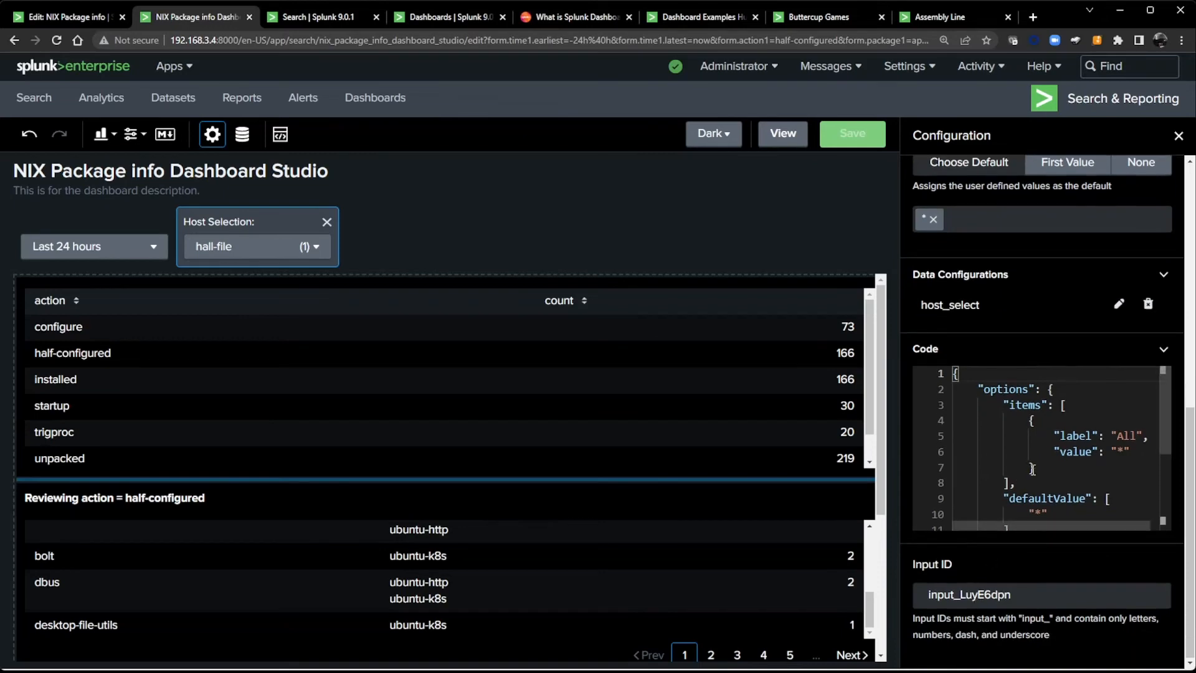
{"action": "scroll", "coordinate": [1037, 466], "scroll_direction": "down", "scroll_amount": 2}
{"action": "scroll", "coordinate": [1038, 466], "scroll_direction": "down", "scroll_amount": 2}
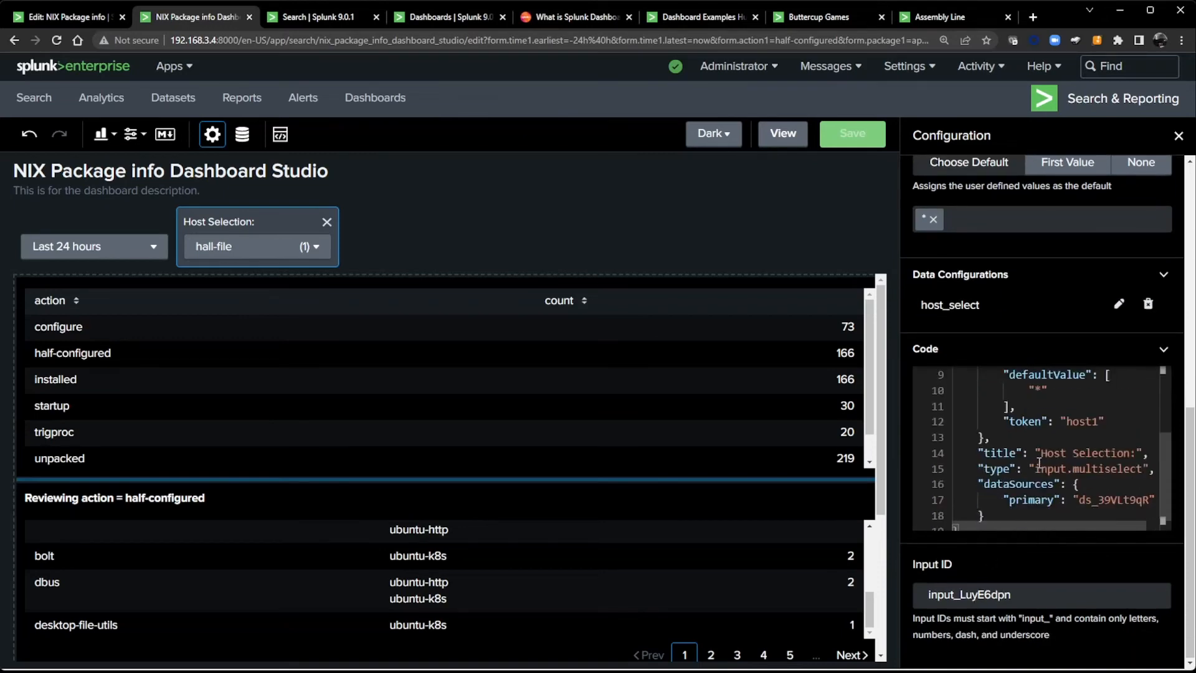
{"action": "scroll", "coordinate": [1035, 443], "scroll_direction": "up", "scroll_amount": 4}
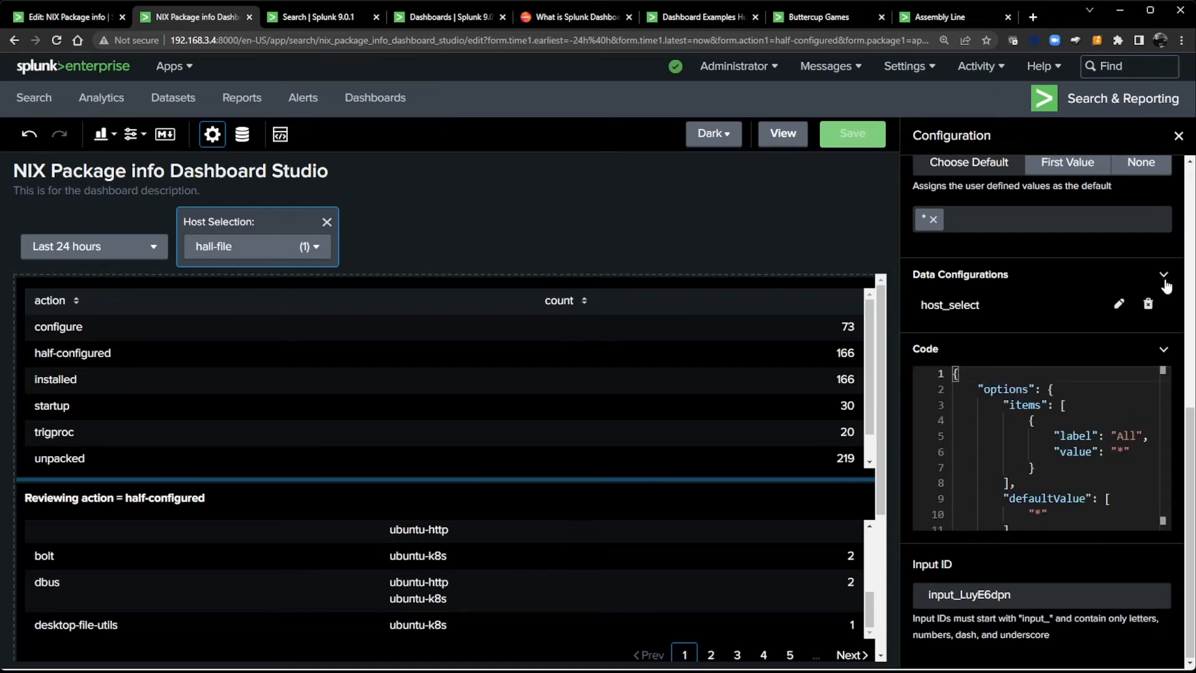
{"action": "left_click", "coordinate": [1164, 278]}
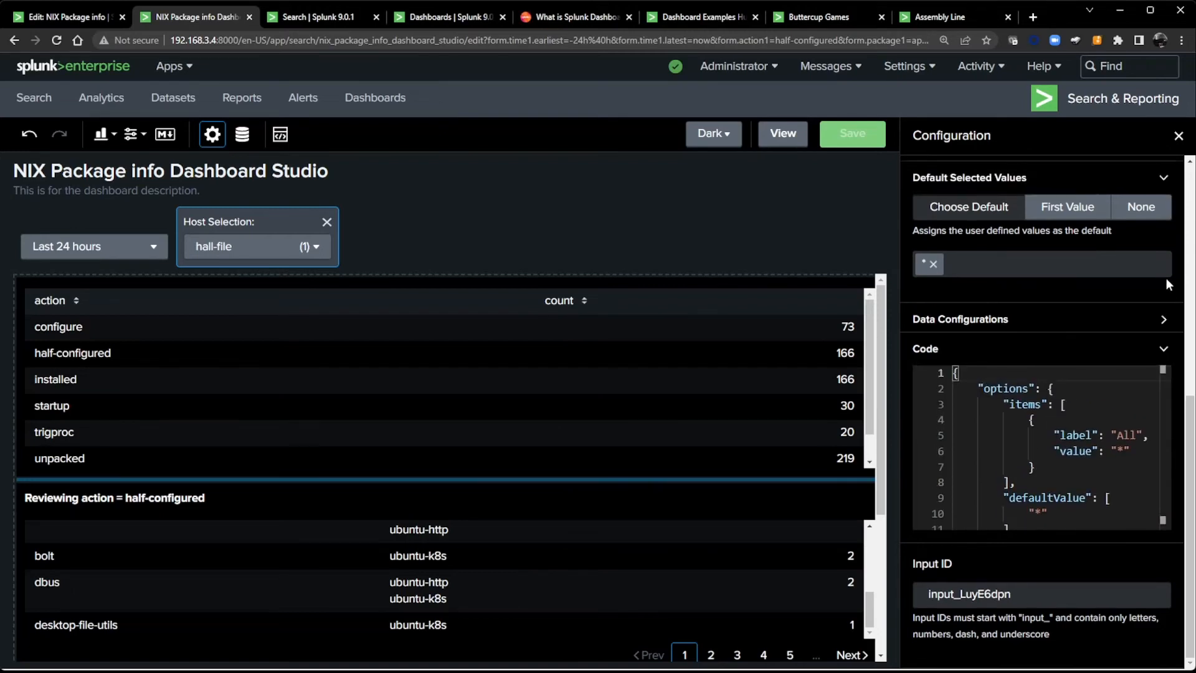
{"action": "left_click", "coordinate": [1164, 356]}
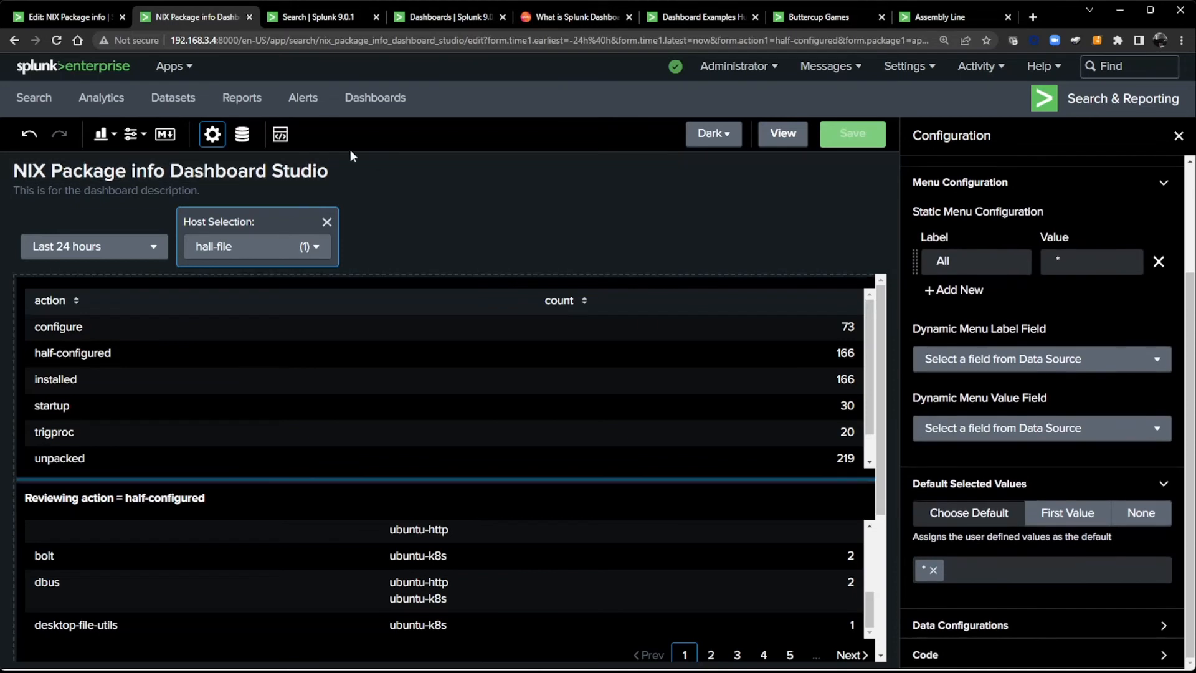
- Change the host term in the package_logs data source search to host IN($host1$), save the dashboard and return to view mode
{"action": "left_click", "coordinate": [247, 137]}
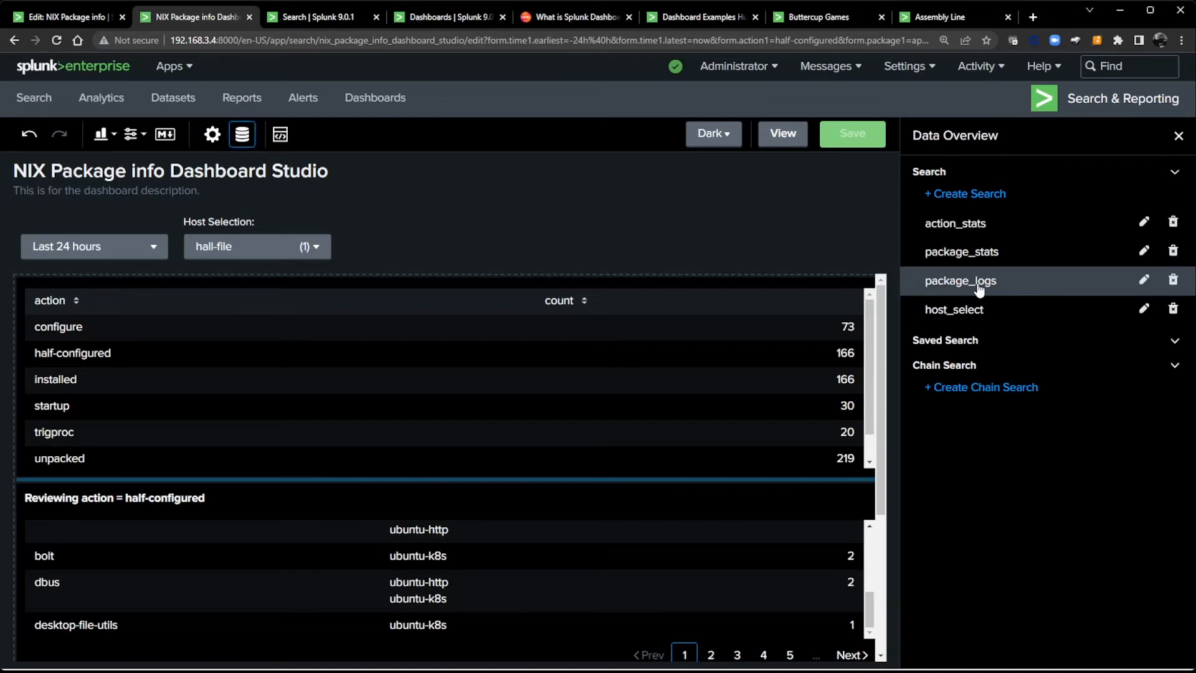
{"action": "left_click", "coordinate": [1144, 280]}
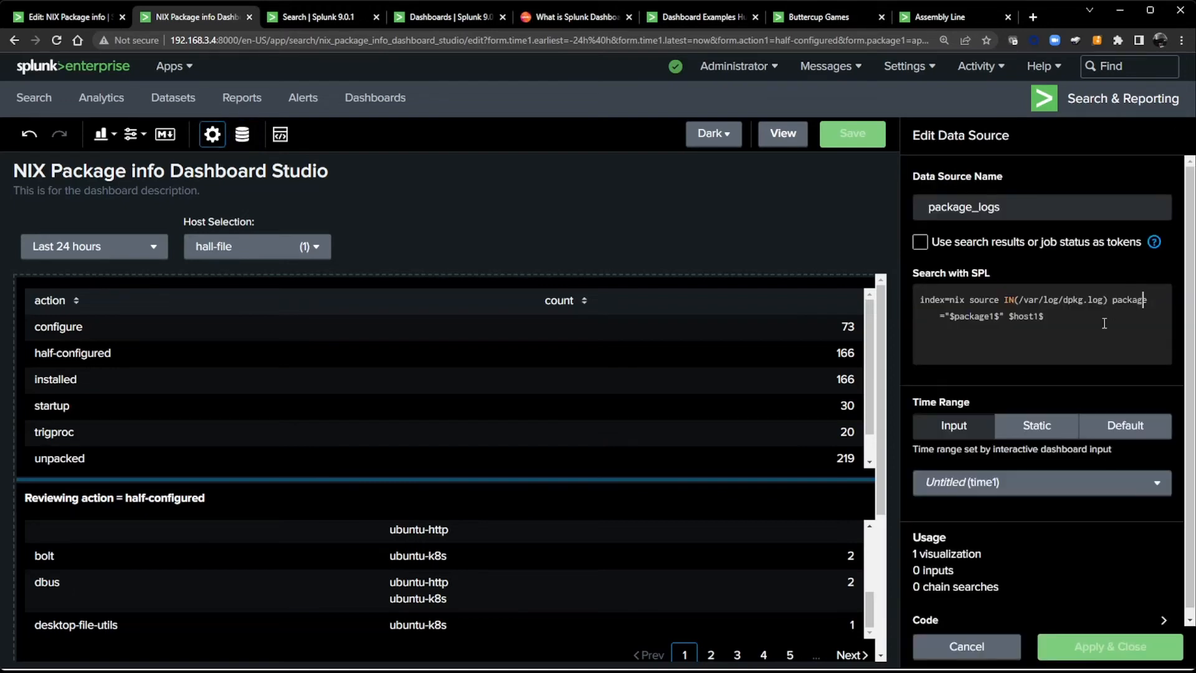
{"action": "left_click", "coordinate": [1006, 318]}
{"action": "type", "text": "host"}
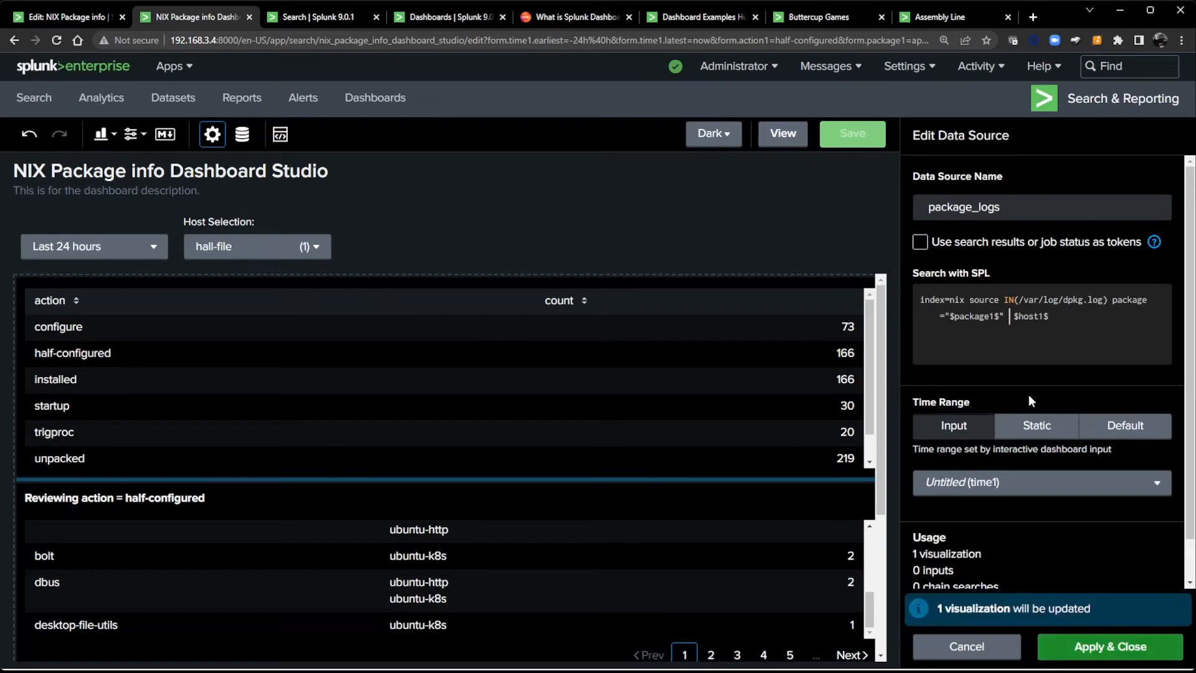
{"action": "type", "text": " IN("}
{"action": "key", "text": "Delete"}
{"action": "key", "text": "Right"}
{"action": "key", "text": "Right"}
{"action": "key", "text": "Right"}
{"action": "key", "text": "Right"}
{"action": "key", "text": "Right"}
{"action": "key", "text": "Right"}
{"action": "key", "text": "Right"}
{"action": "type", "text": ")"}
{"action": "left_click", "coordinate": [1121, 646]}
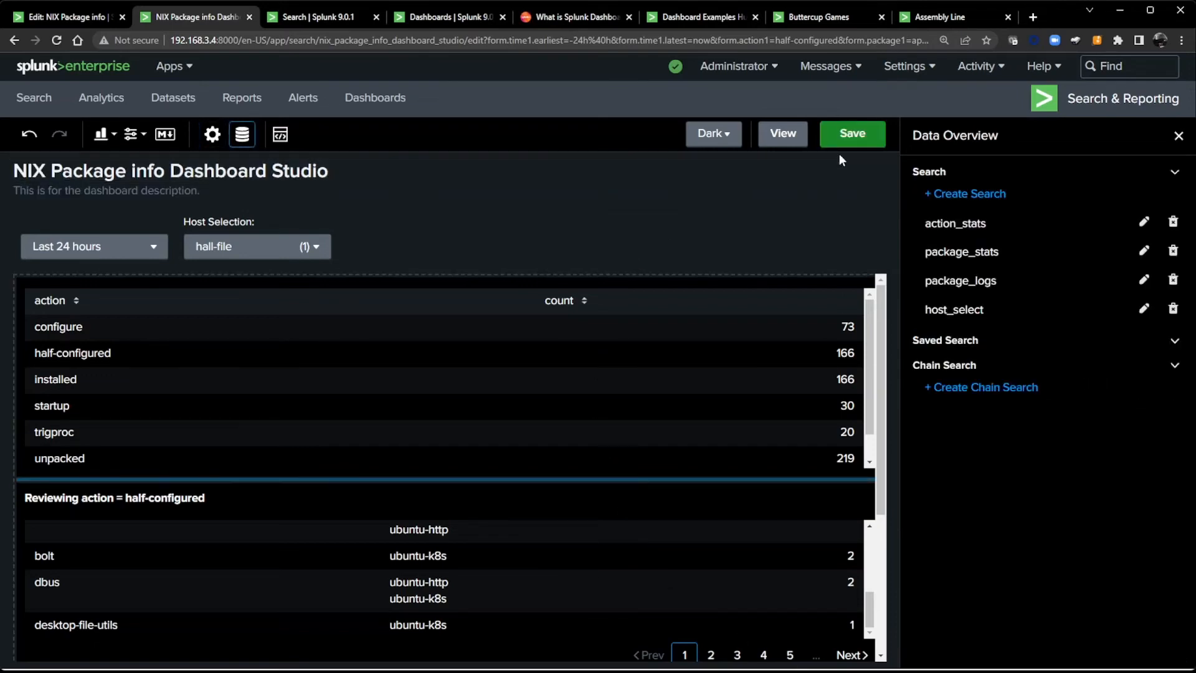
{"action": "left_click", "coordinate": [849, 137]}
{"action": "left_click", "coordinate": [782, 135]}
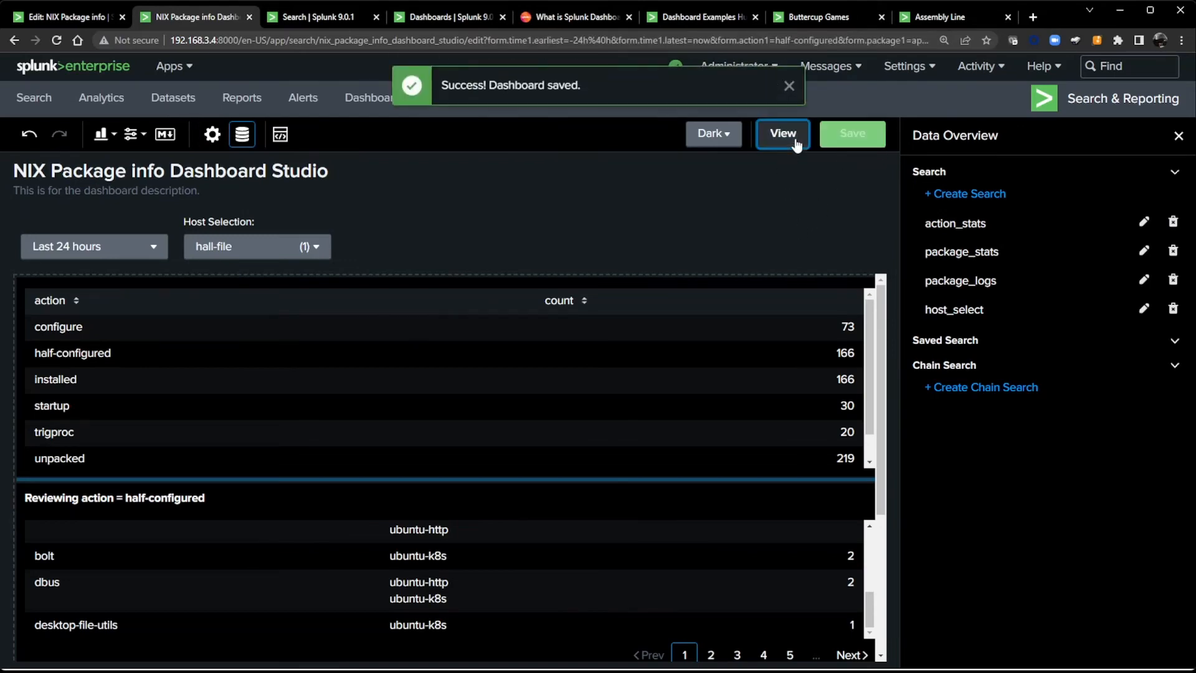
- Rerun the open apache2 search with host IN(hall-file) in place of host=hall-file
{"action": "left_click", "coordinate": [312, 16]}
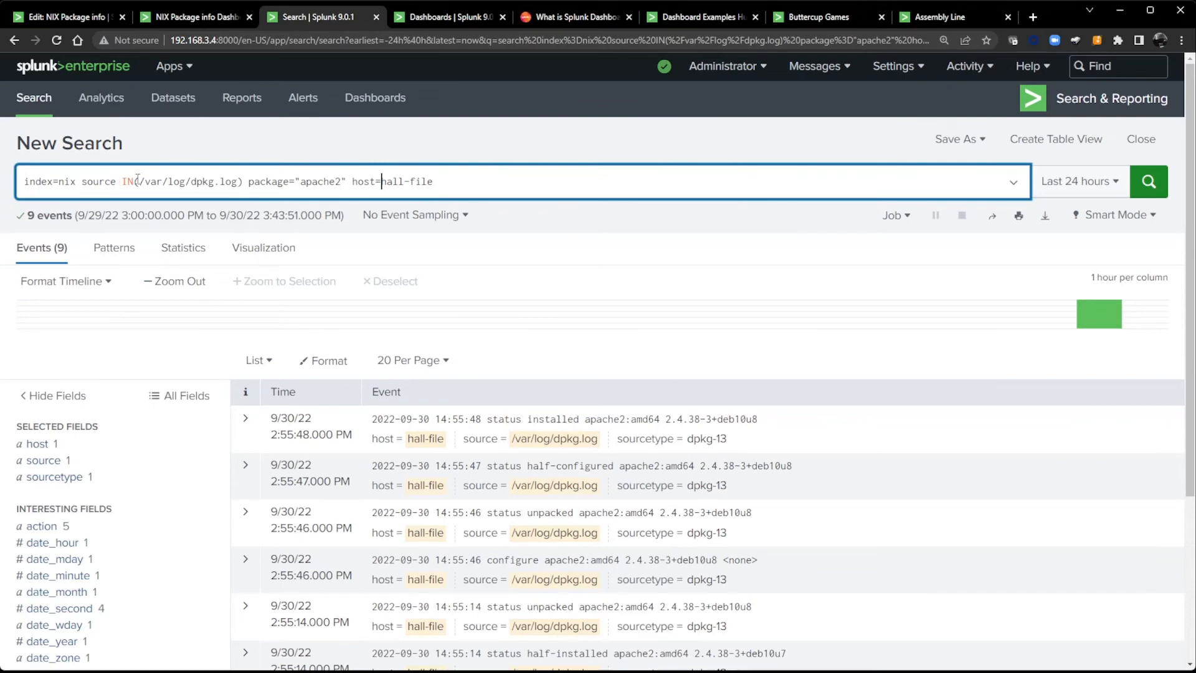
{"action": "left_click", "coordinate": [449, 174]}
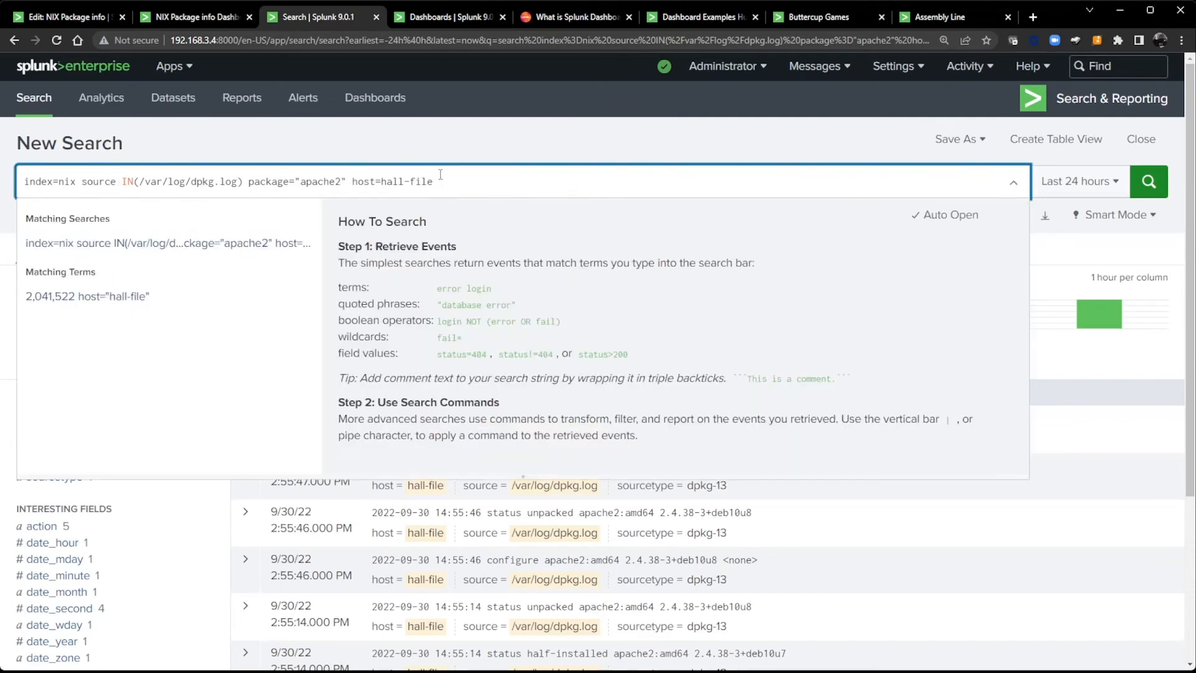
{"action": "type", "text": "OR hos"}
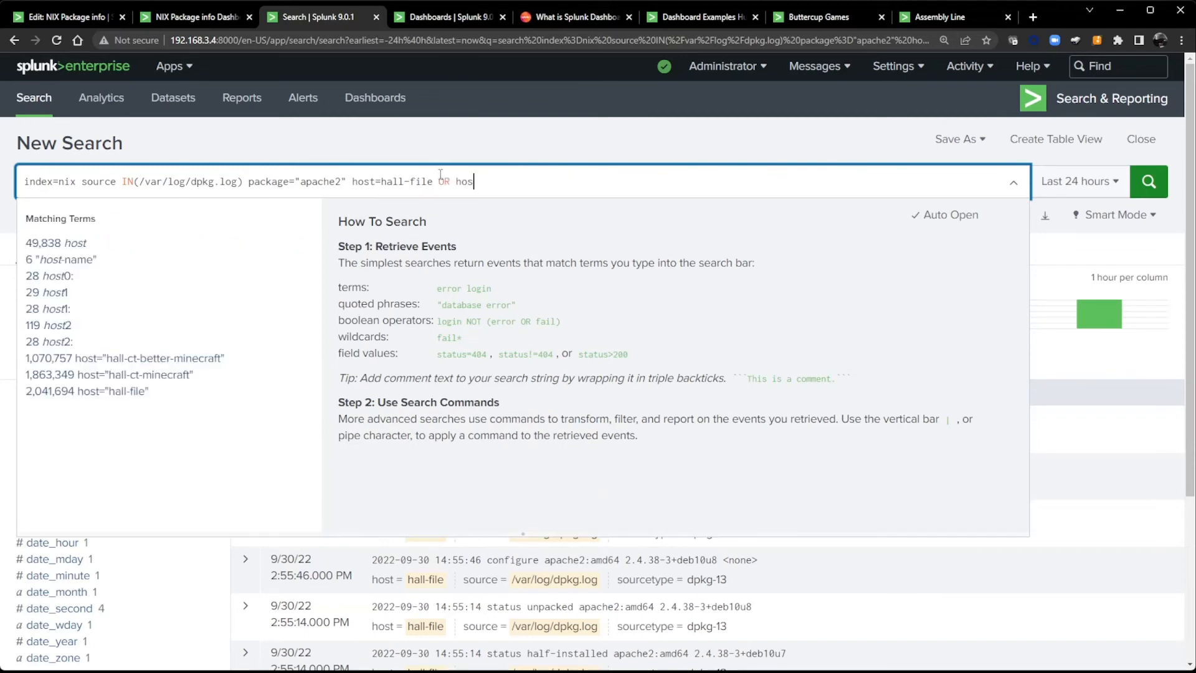
{"action": "key", "text": "BackSpace"}
{"action": "key", "text": "BackSpace"}
{"action": "key", "text": "BackSpace"}
{"action": "key", "text": "BackSpace"}
{"action": "key", "text": "BackSpace"}
{"action": "key", "text": "BackSpace"}
{"action": "key", "text": "BackSpace"}
{"action": "key", "text": "BackSpace"}
{"action": "key", "text": "BackSpace"}
{"action": "key", "text": "BackSpace"}
{"action": "key", "text": "BackSpace"}
{"action": "key", "text": "BackSpace"}
{"action": "key", "text": "BackSpace"}
{"action": "key", "text": "BackSpace"}
{"action": "key", "text": "BackSpace"}
{"action": "key", "text": "BackSpace"}
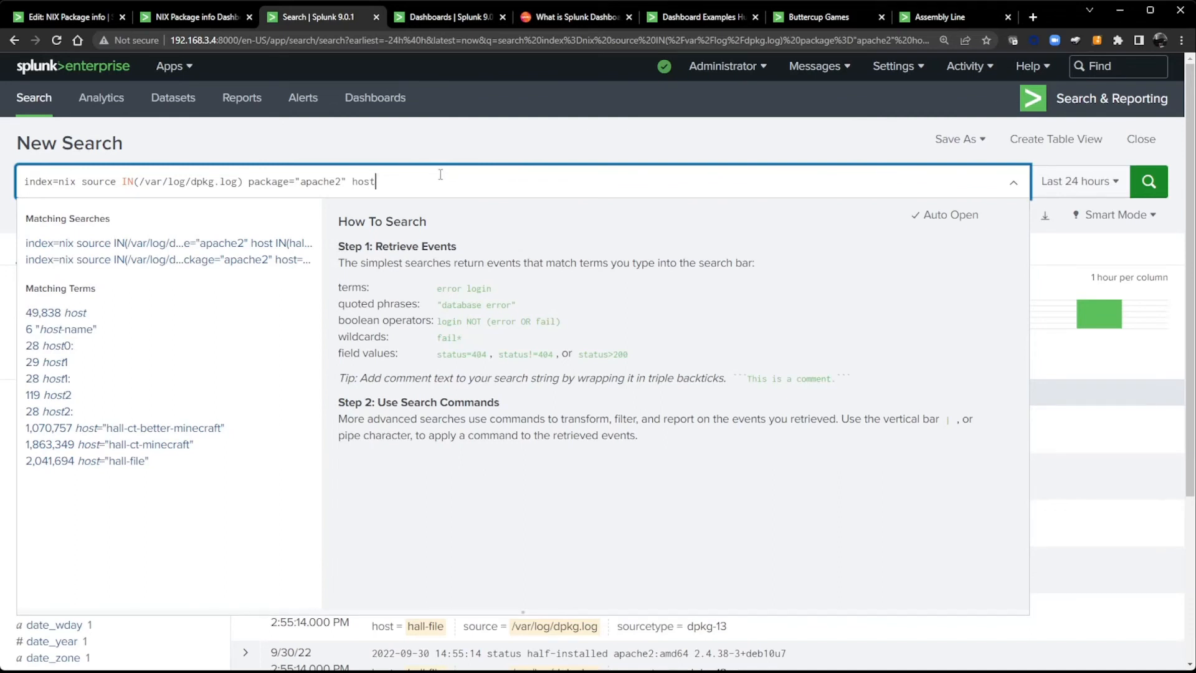
{"action": "type", "text": "IN("}
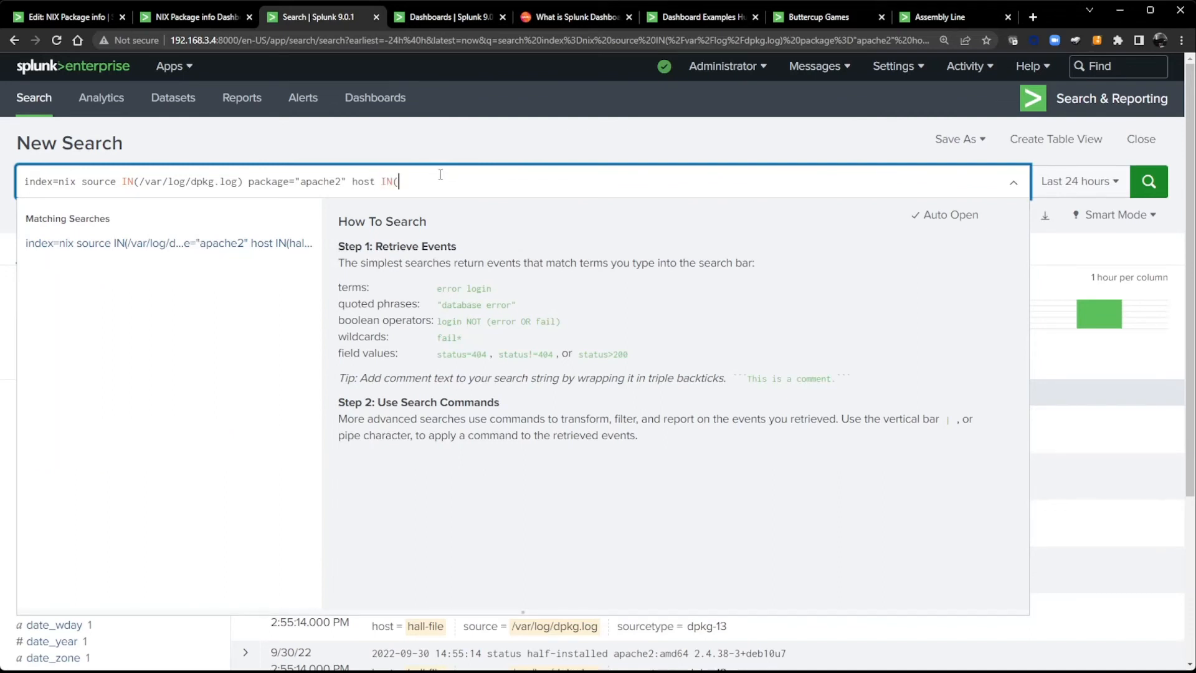
{"action": "type", "text": "hall-fil"}
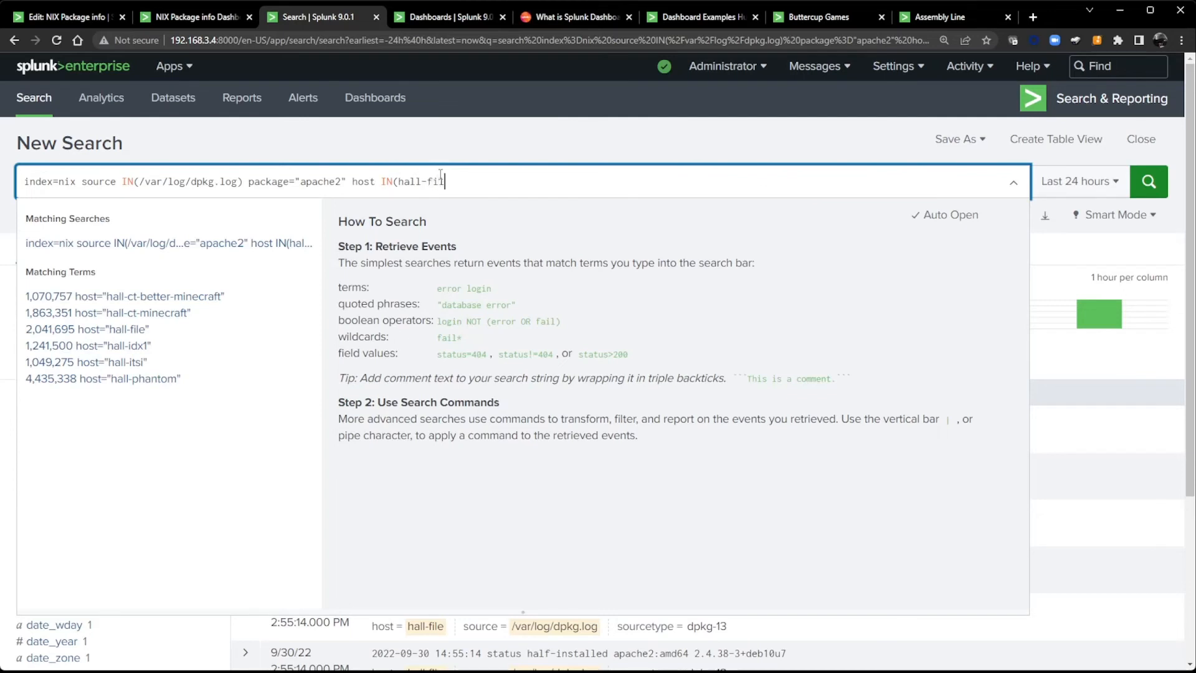
{"action": "type", "text": "e)"}
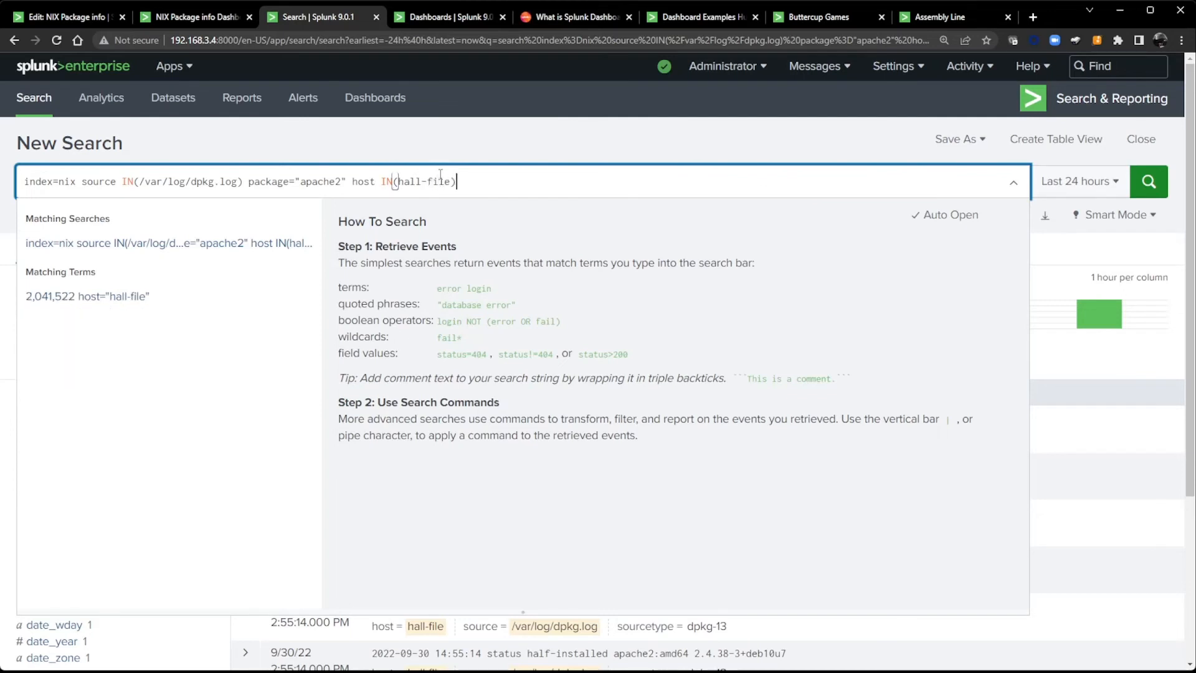
{"action": "key", "text": "Return"}
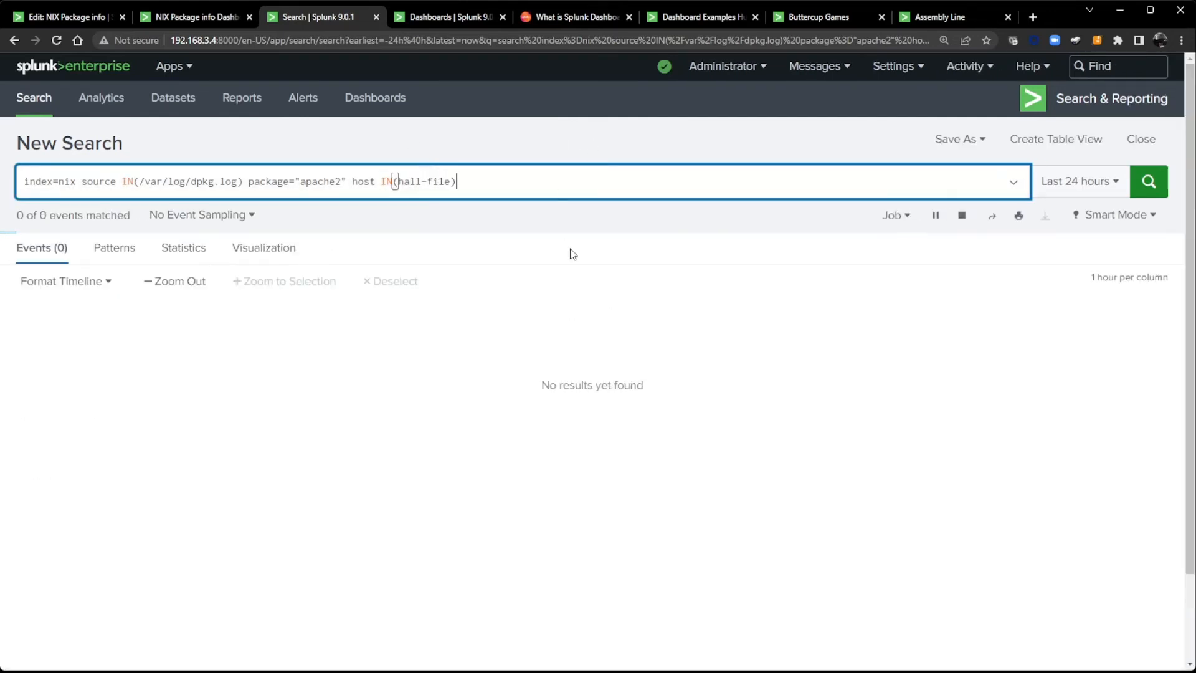
{"action": "left_click", "coordinate": [457, 194]}
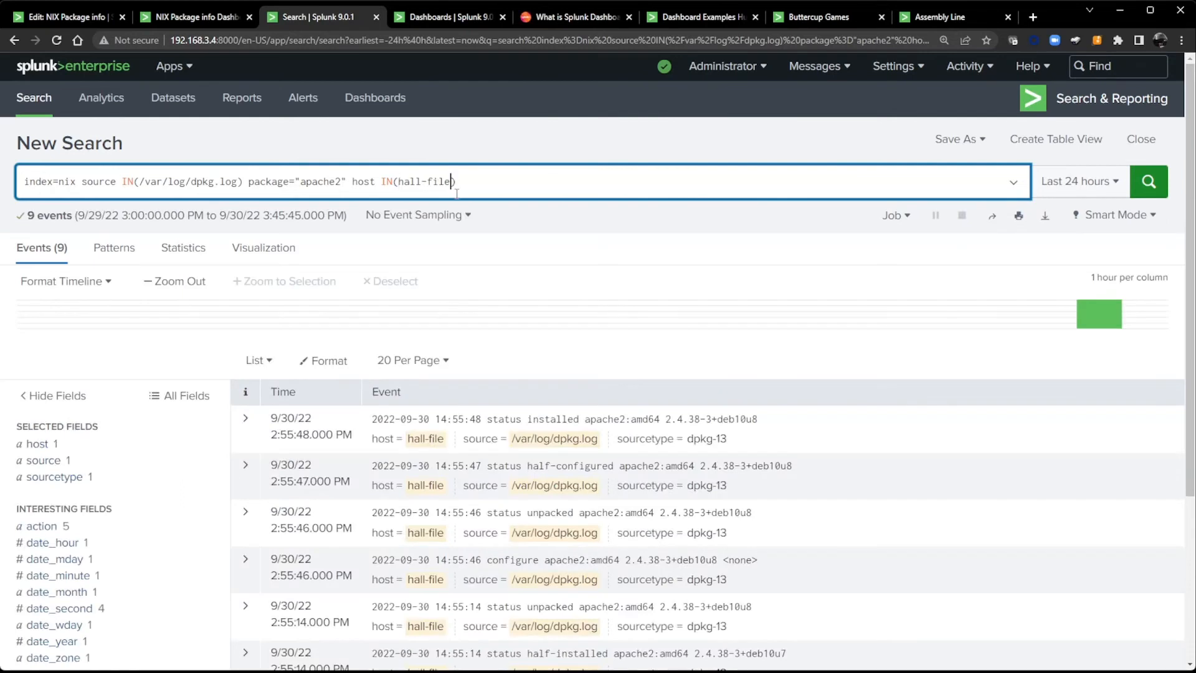
{"action": "type", "text": ", "}
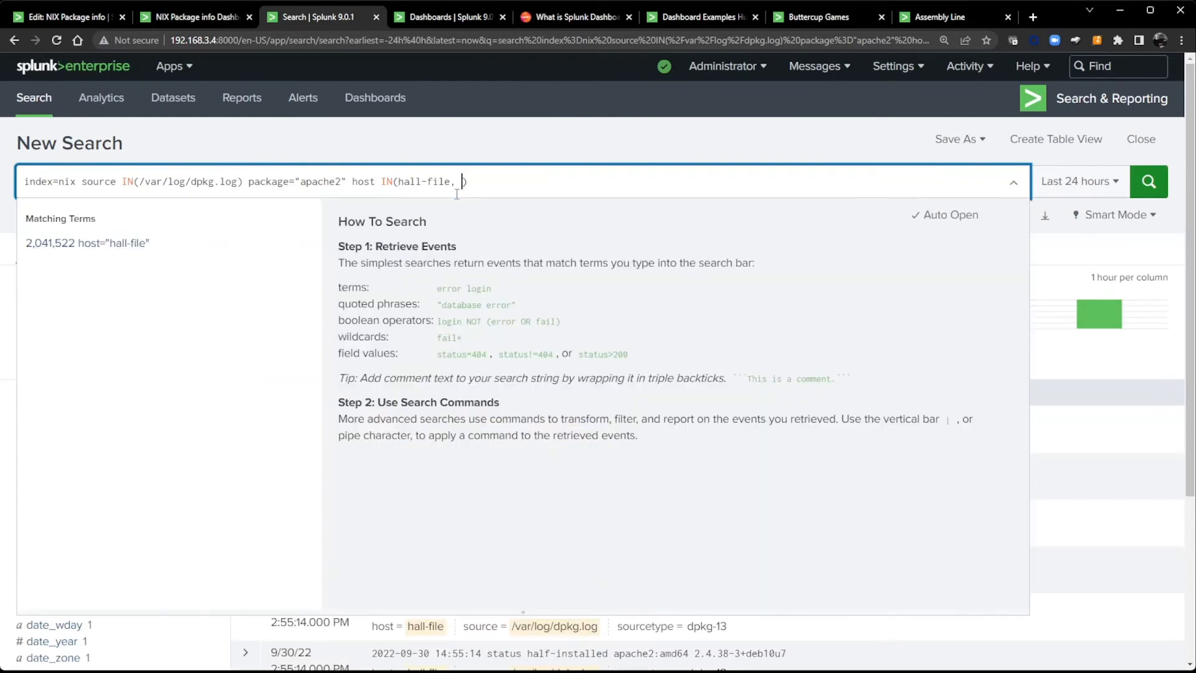
{"action": "type", "text": "hall-"}
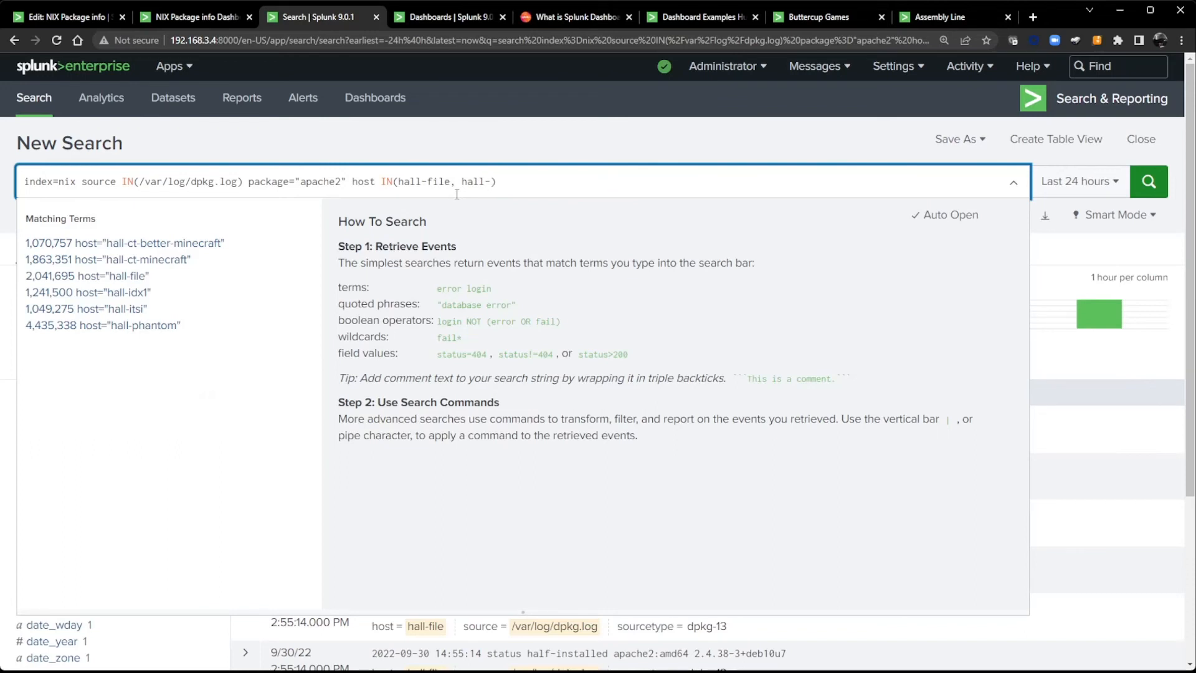
{"action": "key", "text": "BackSpace"}
{"action": "key", "text": "BackSpace"}
{"action": "key", "text": "BackSpace"}
{"action": "key", "text": "BackSpace"}
{"action": "key", "text": "BackSpace"}
{"action": "key", "text": "BackSpace"}
{"action": "key", "text": "BackSpace"}
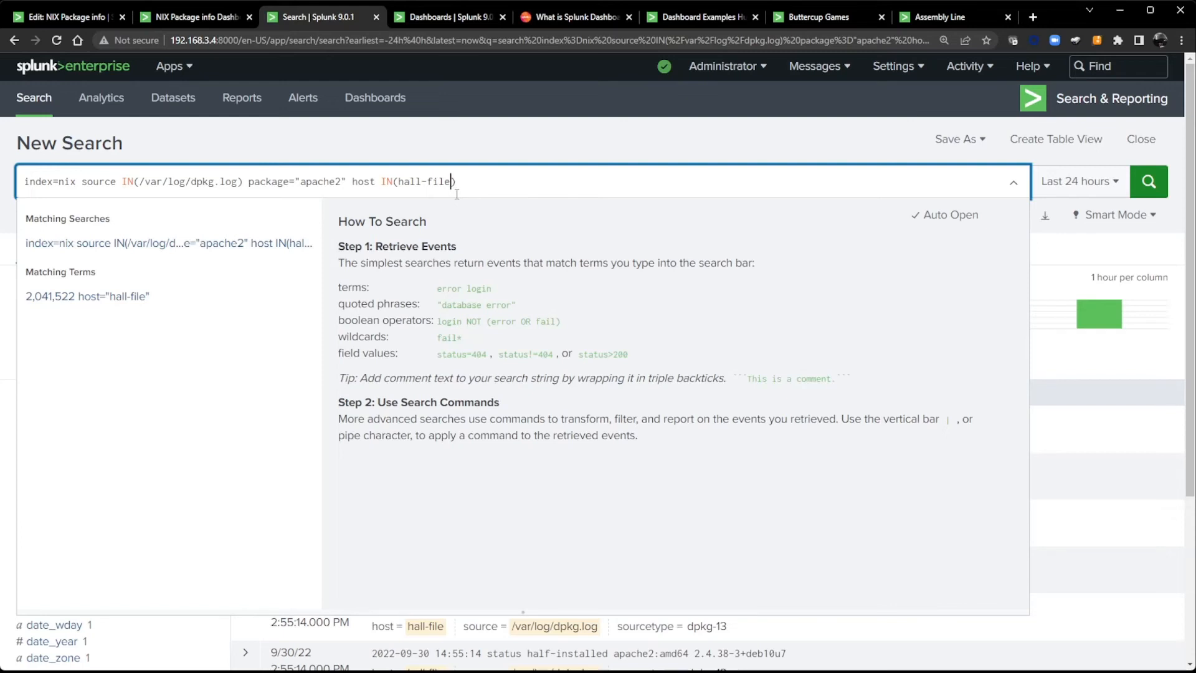
- Try the search with the host filter's IN operator written in lowercase
{"action": "left_click", "coordinate": [394, 180]}
{"action": "key", "text": "BackSpace"}
{"action": "key", "text": "BackSpace"}
{"action": "type", "text": "in"}
{"action": "key", "text": "Return"}
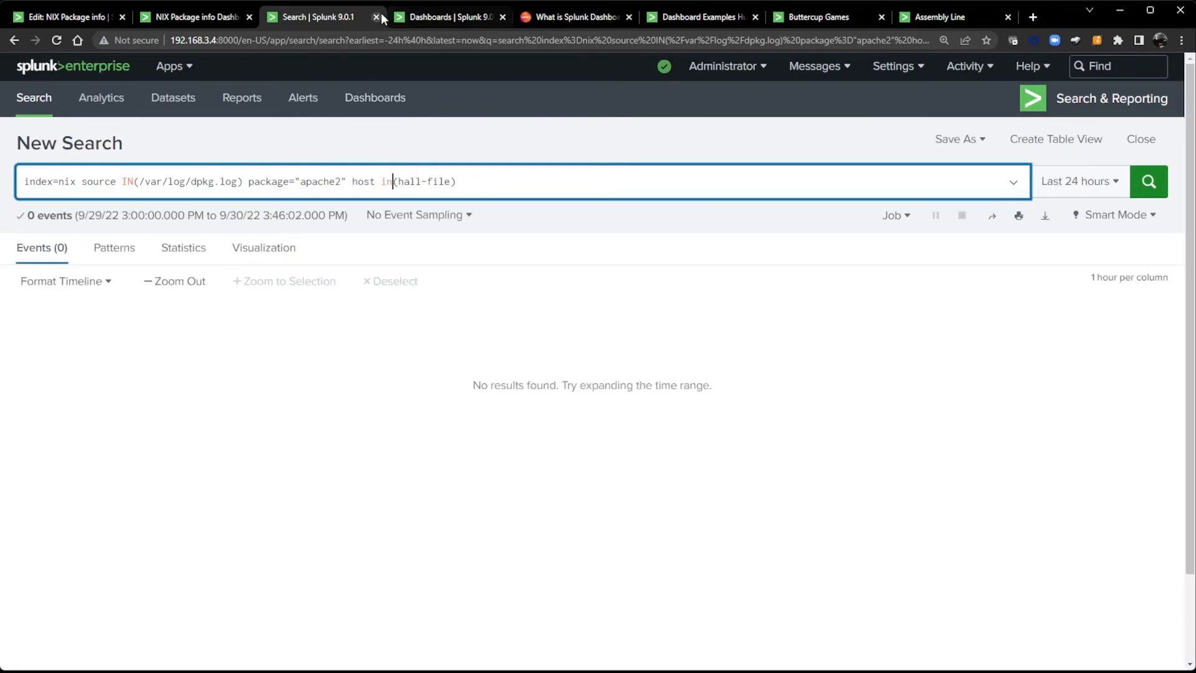
- Rerun the search with the host filter's operator in uppercase as IN, and close the search tab
{"action": "key", "text": "BackSpace"}
{"action": "key", "text": "BackSpace"}
{"action": "type", "text": "IN"}
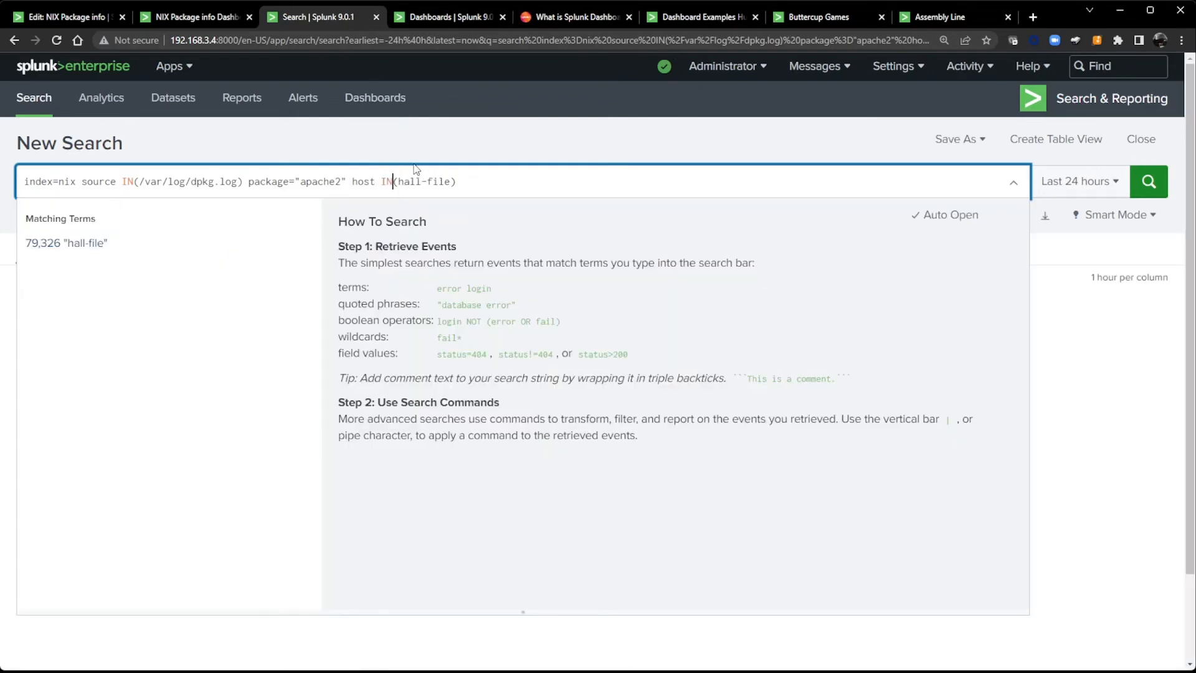
{"action": "key", "text": "Return"}
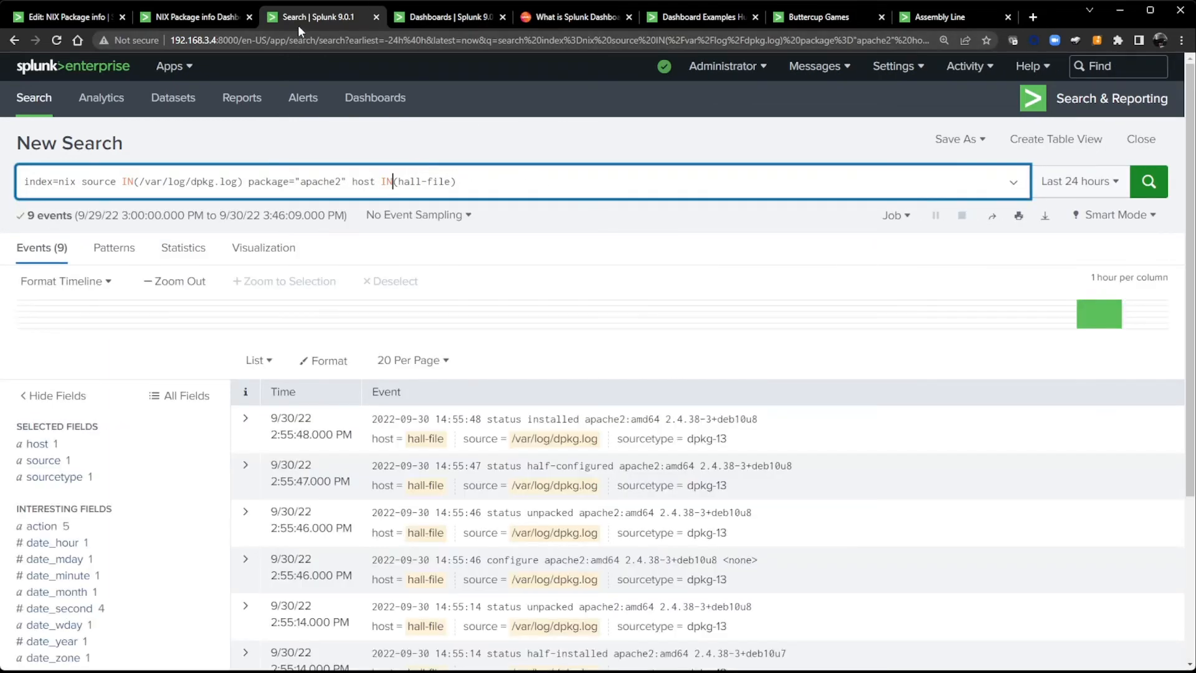
{"action": "left_click", "coordinate": [376, 17]}
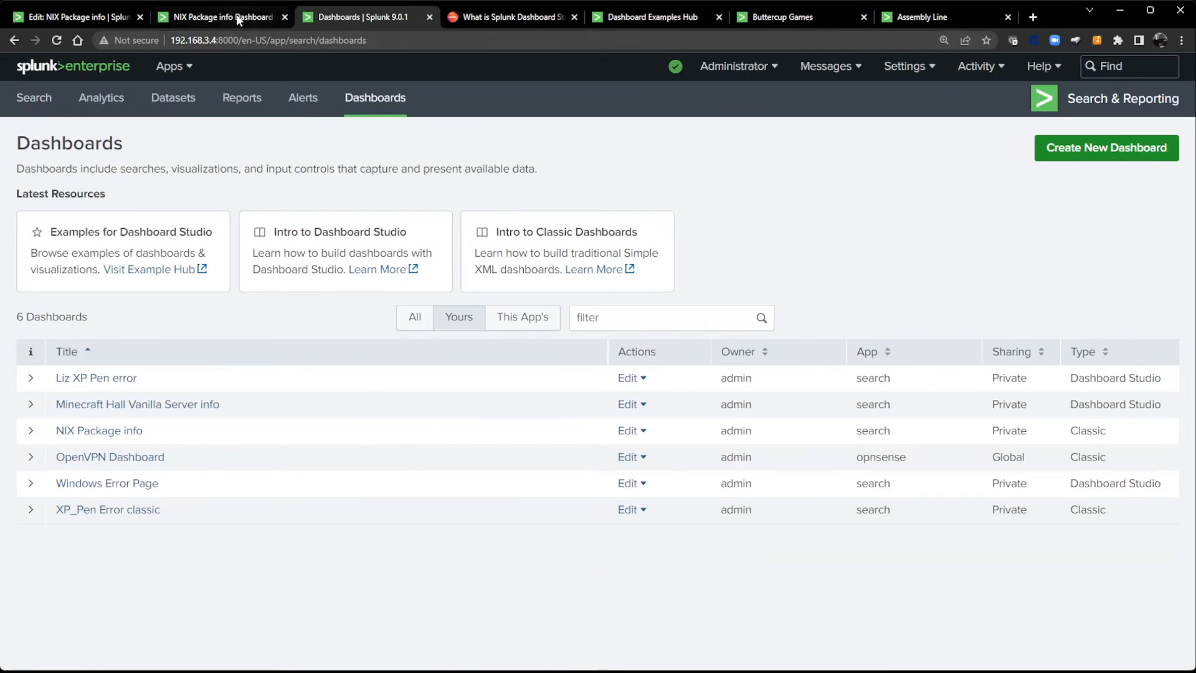
- Return to the Dashboard Studio dashboard and check the apache2 log table with hall-file as the selected host
{"action": "left_click", "coordinate": [238, 19]}
{"action": "scroll", "coordinate": [312, 388], "scroll_direction": "down", "scroll_amount": 5}
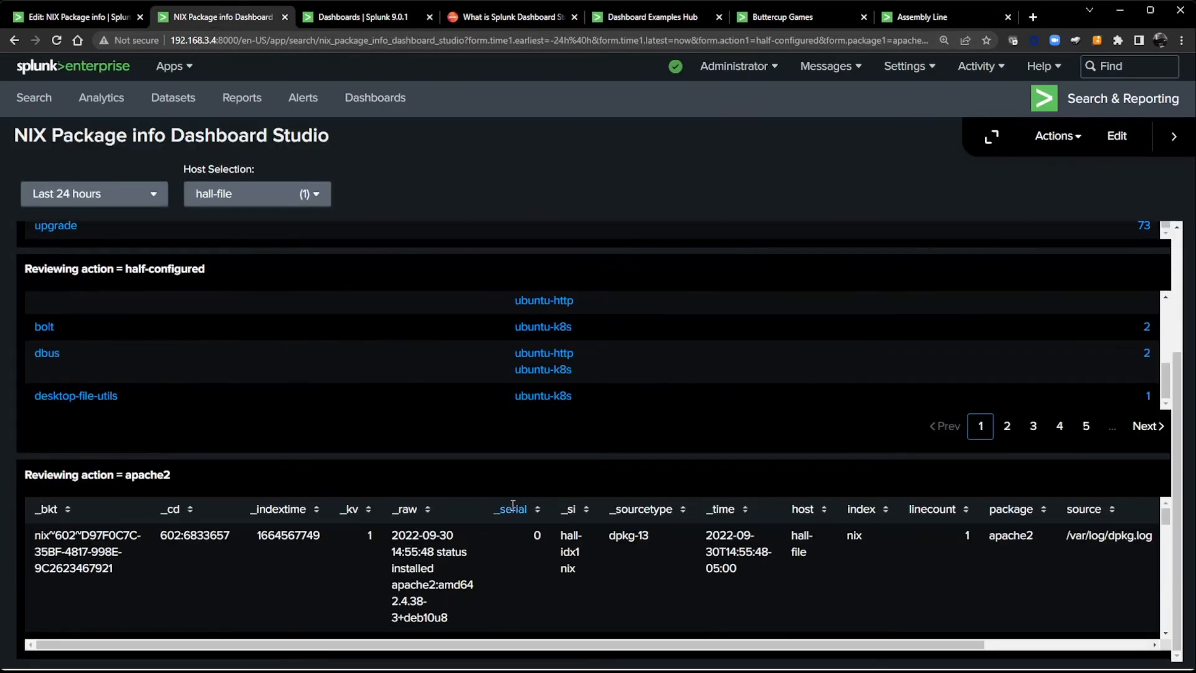
{"action": "scroll", "coordinate": [513, 504], "scroll_direction": "down", "scroll_amount": 2}
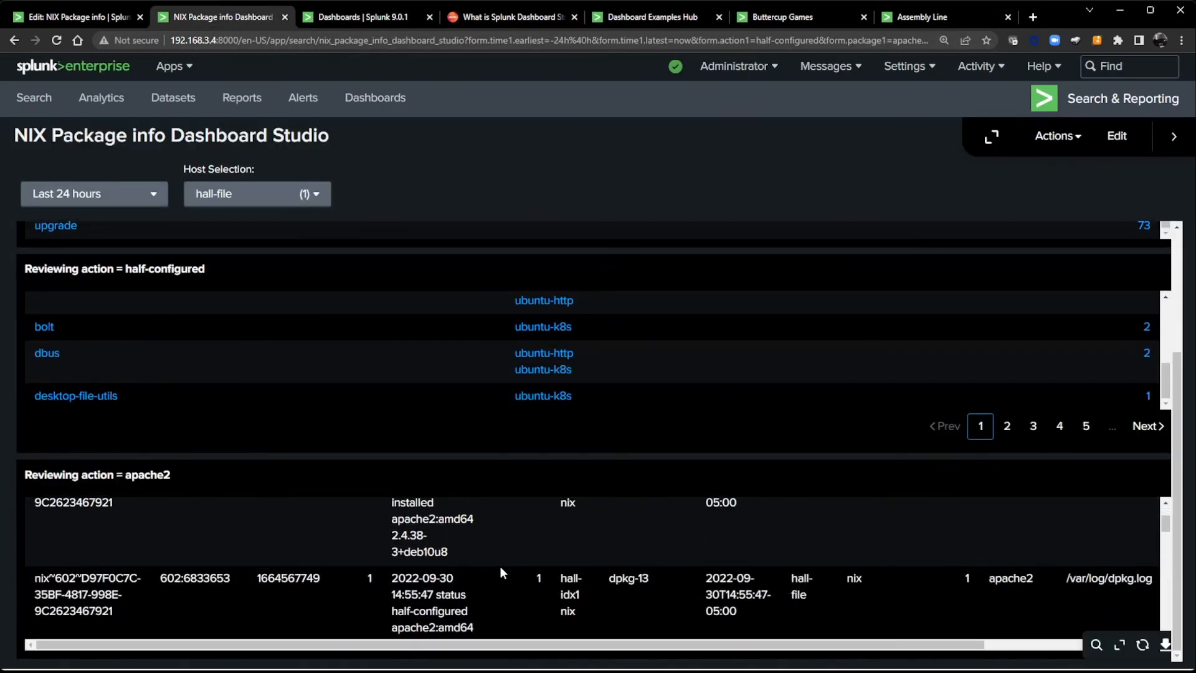
{"action": "scroll", "coordinate": [499, 568], "scroll_direction": "up", "scroll_amount": 2}
{"action": "scroll", "coordinate": [754, 544], "scroll_direction": "up", "scroll_amount": 1}
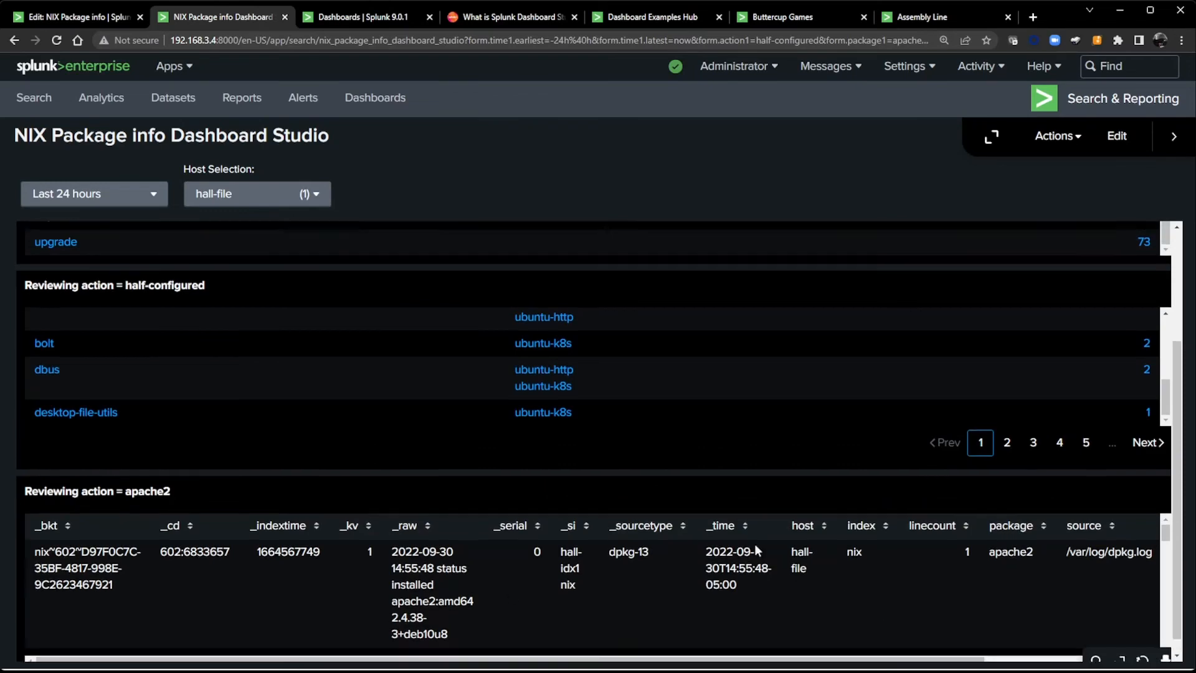
{"action": "scroll", "coordinate": [756, 550], "scroll_direction": "up", "scroll_amount": 1}
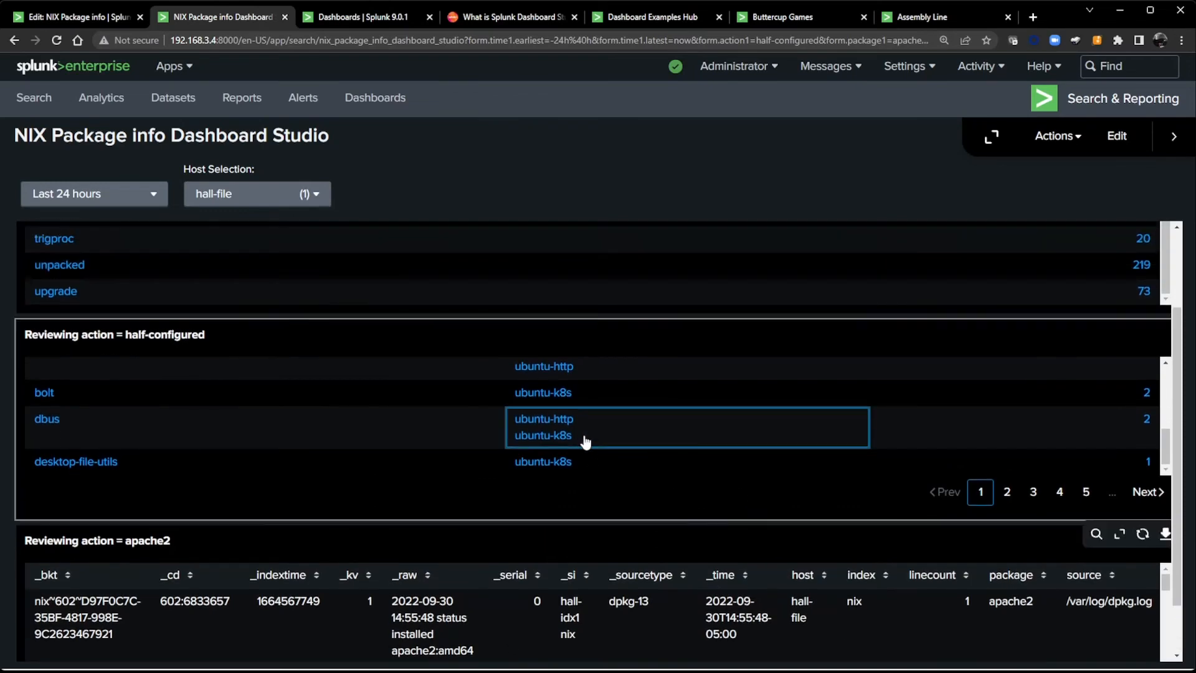
- Drill down into the dbus package, filter Host Selection to ubuntu-http and ubuntu-k8s, and review its log table for both hosts
{"action": "left_click", "coordinate": [46, 427]}
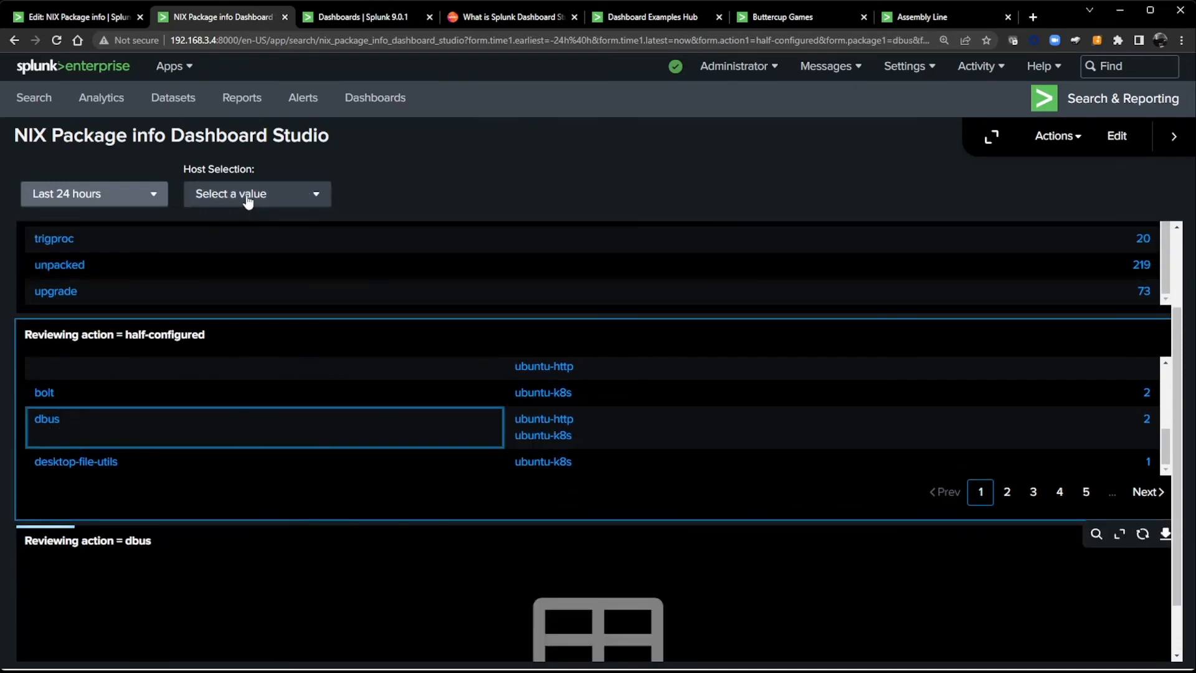
{"action": "left_click", "coordinate": [248, 196]}
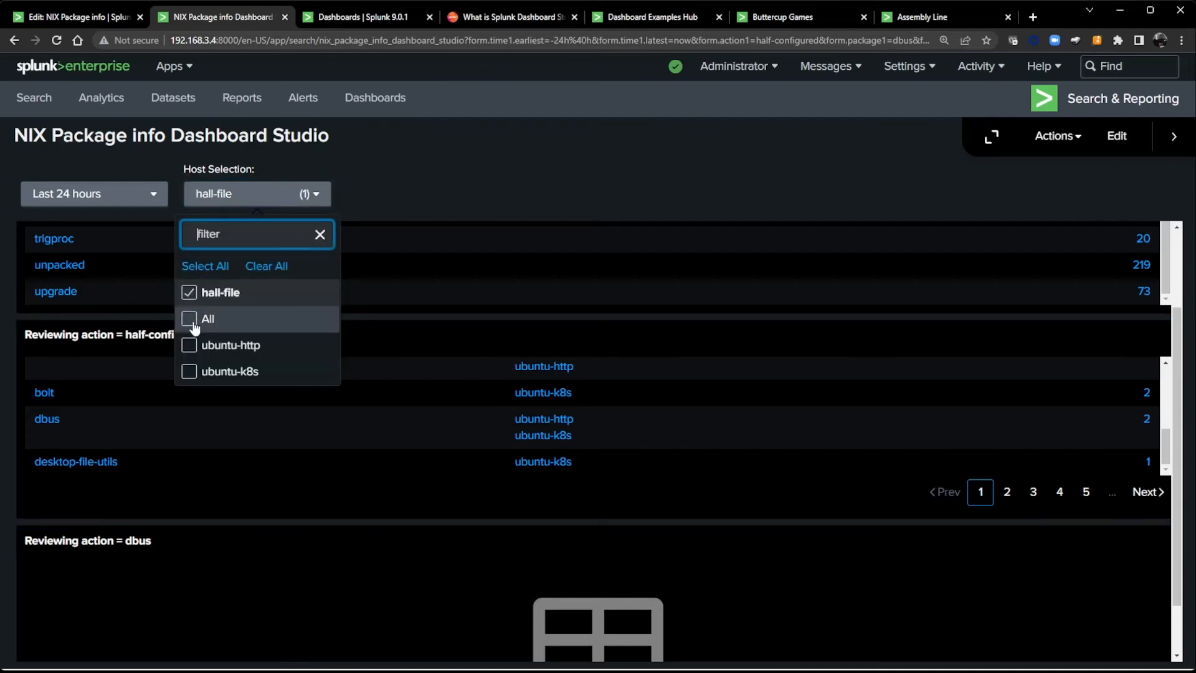
{"action": "left_click", "coordinate": [192, 321]}
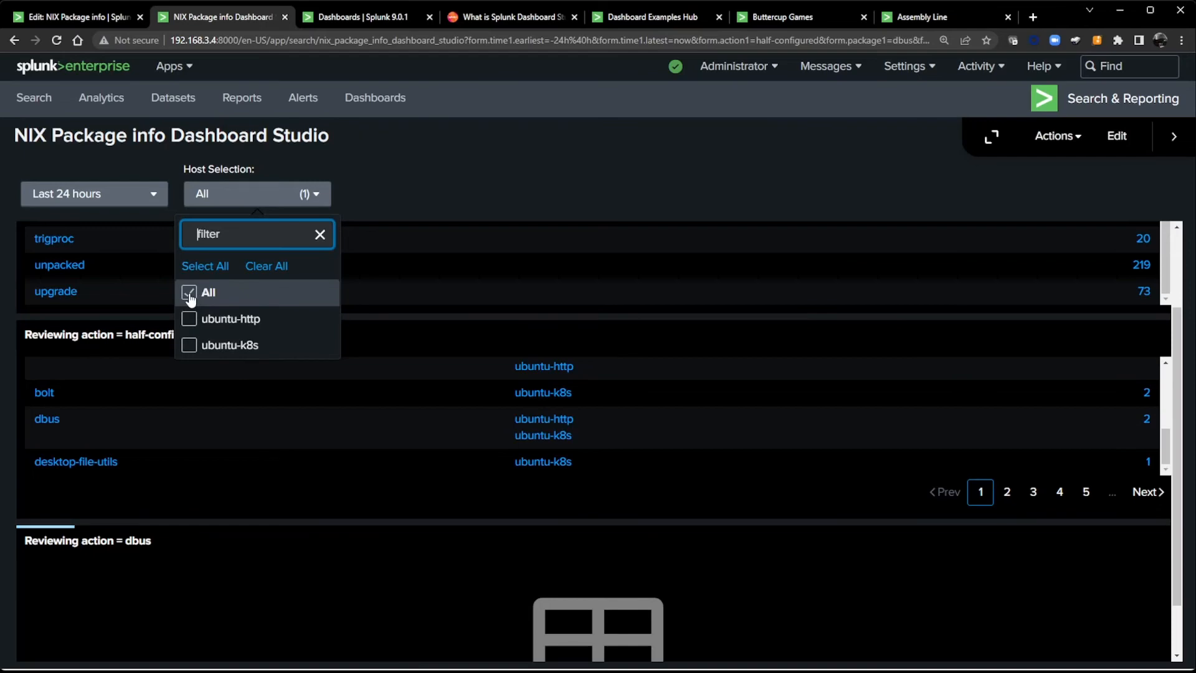
{"action": "left_click", "coordinate": [190, 319]}
{"action": "left_click", "coordinate": [190, 347]}
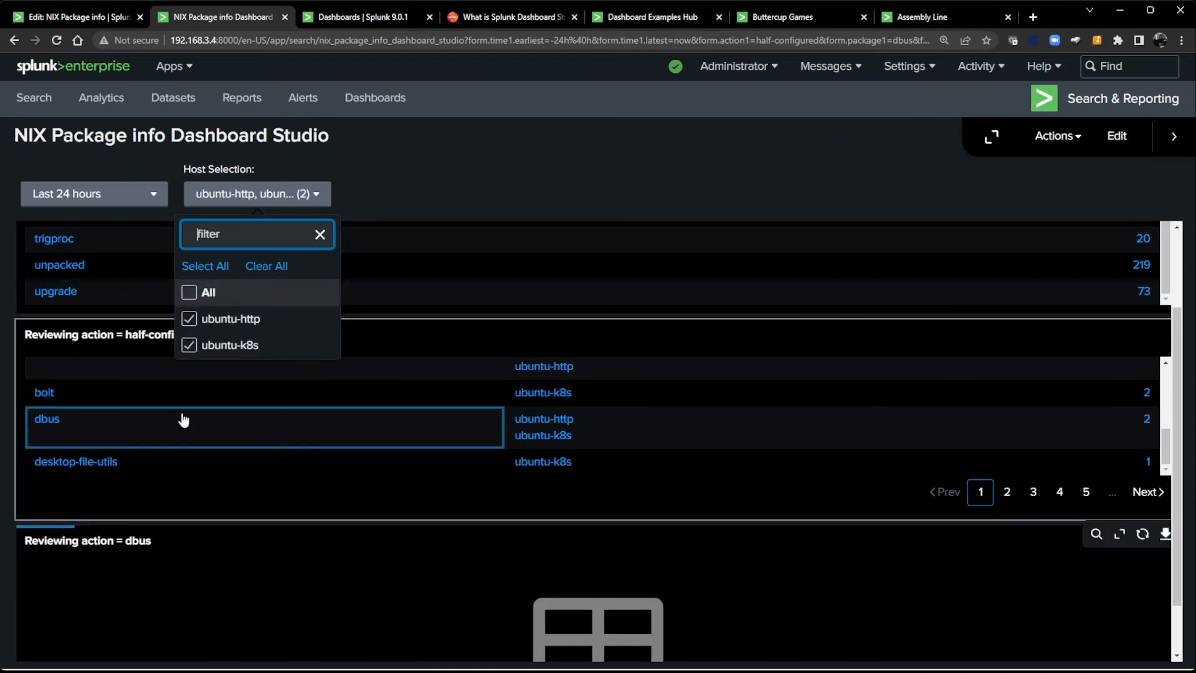
{"action": "left_click", "coordinate": [536, 178]}
{"action": "scroll", "coordinate": [283, 578], "scroll_direction": "down", "scroll_amount": 1}
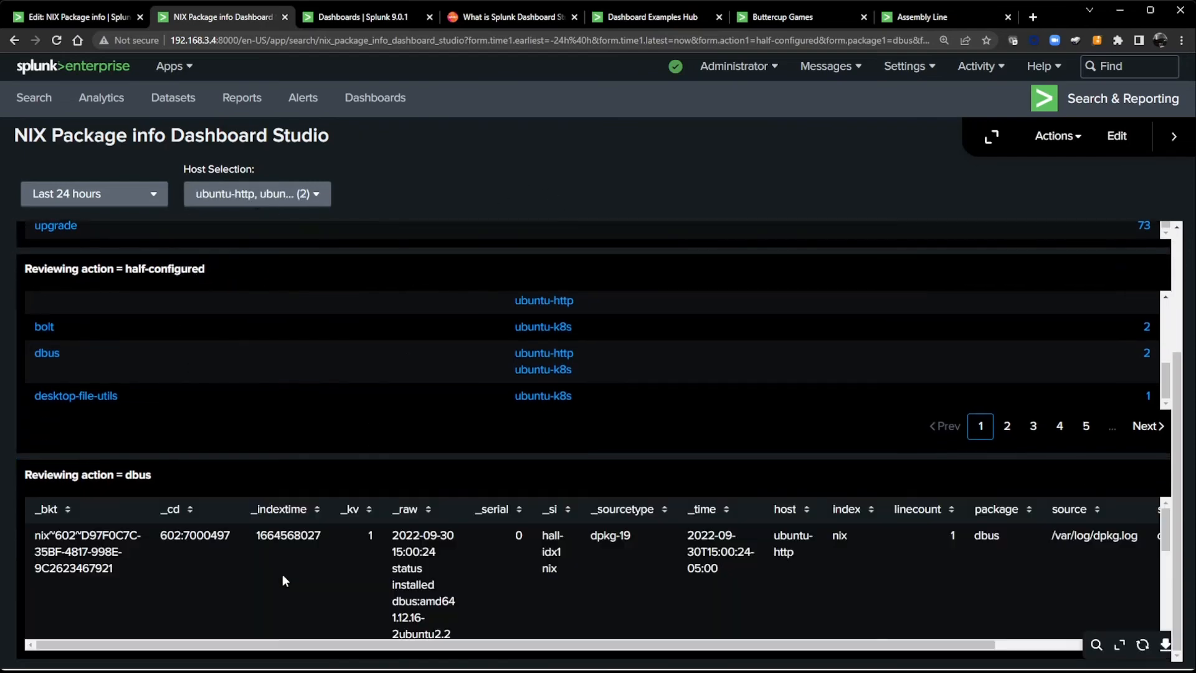
{"action": "scroll", "coordinate": [589, 575], "scroll_direction": "down", "scroll_amount": 2}
{"action": "scroll", "coordinate": [848, 597], "scroll_direction": "down", "scroll_amount": 3}
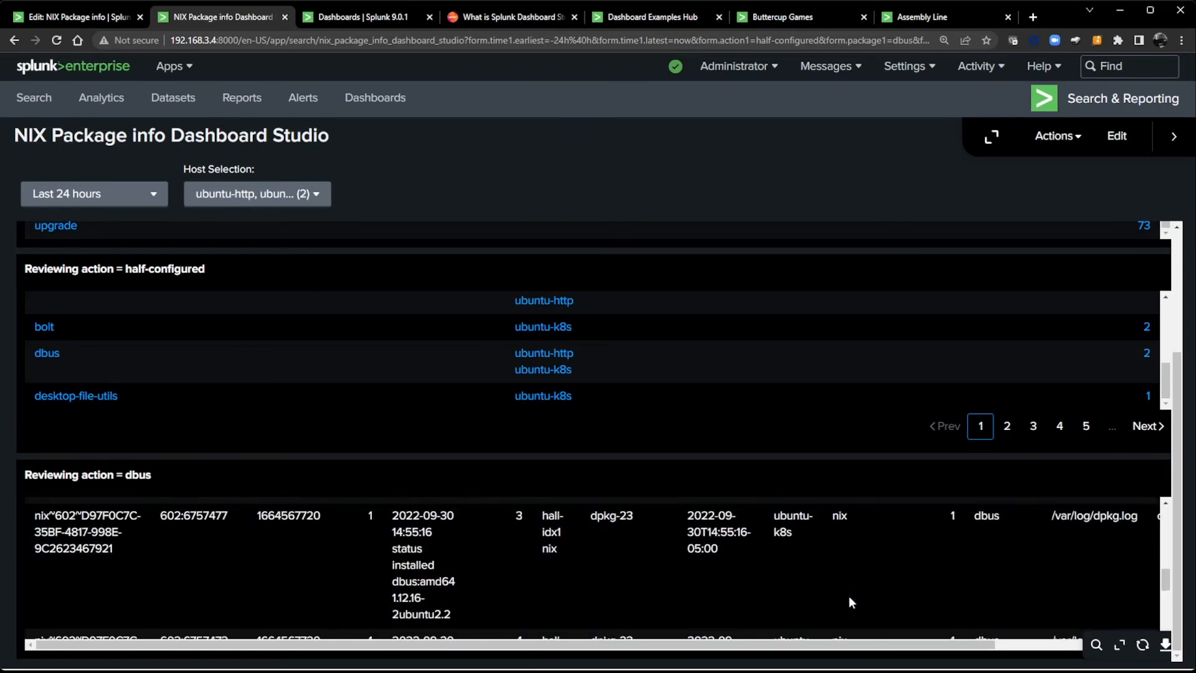
{"action": "scroll", "coordinate": [848, 598], "scroll_direction": "up", "scroll_amount": 3}
- Narrow Host Selection to ubuntu-http only and check the host values in the dbus log table
{"action": "left_click", "coordinate": [248, 194]}
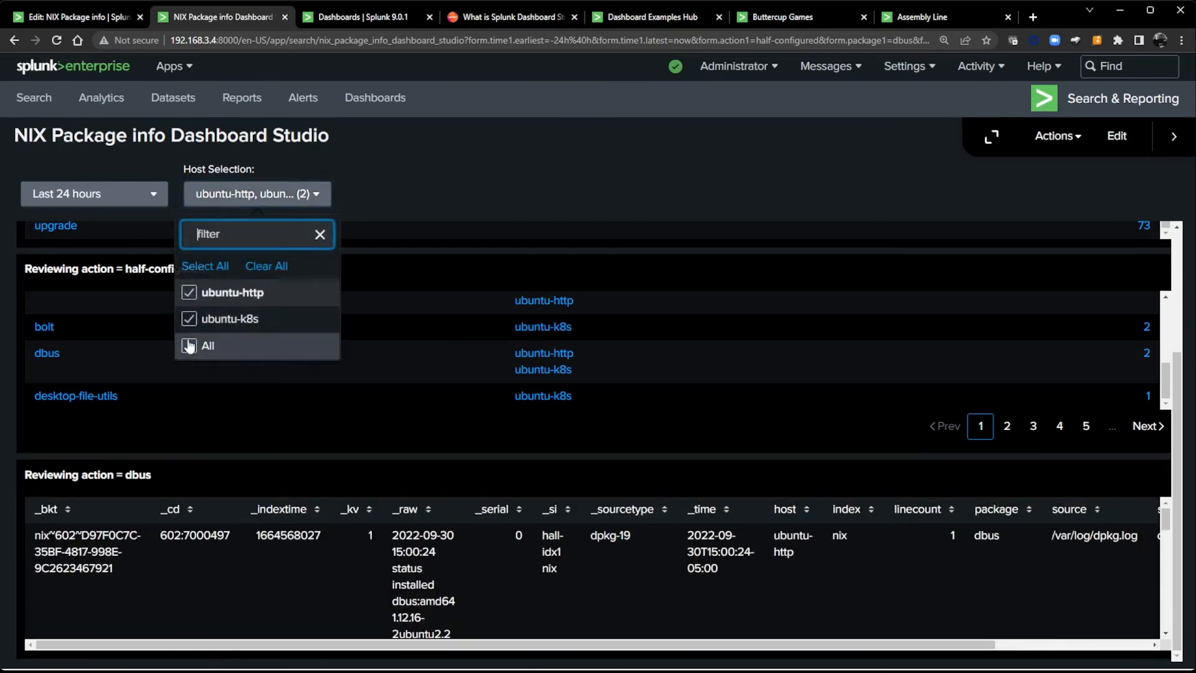
{"action": "left_click", "coordinate": [188, 326]}
{"action": "scroll", "coordinate": [622, 523], "scroll_direction": "down", "scroll_amount": 3}
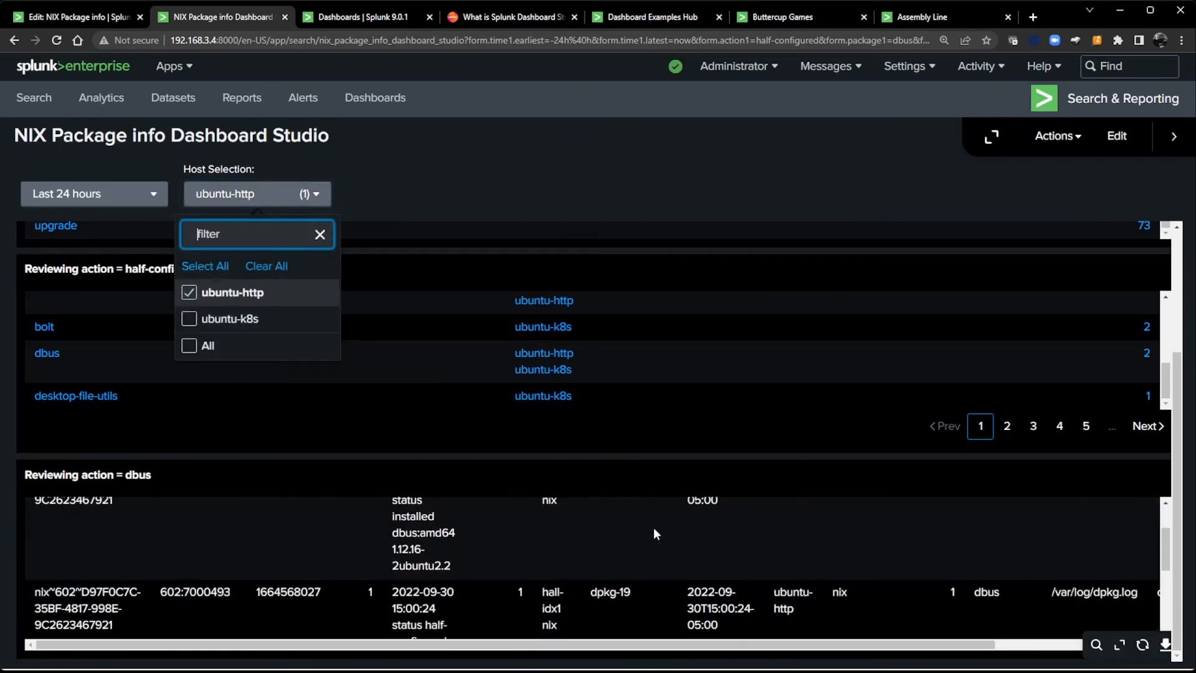
{"action": "left_click", "coordinate": [454, 192]}
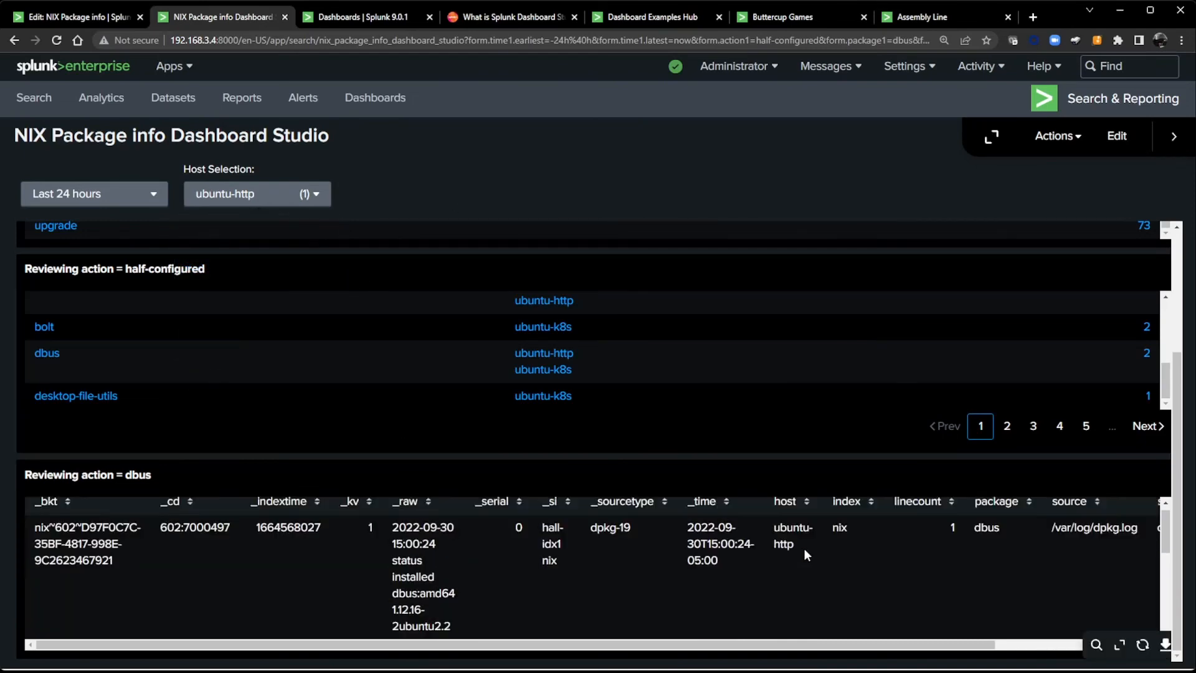
- Switch Host Selection from ubuntu-http to ubuntu-k8s only
{"action": "left_click", "coordinate": [245, 198]}
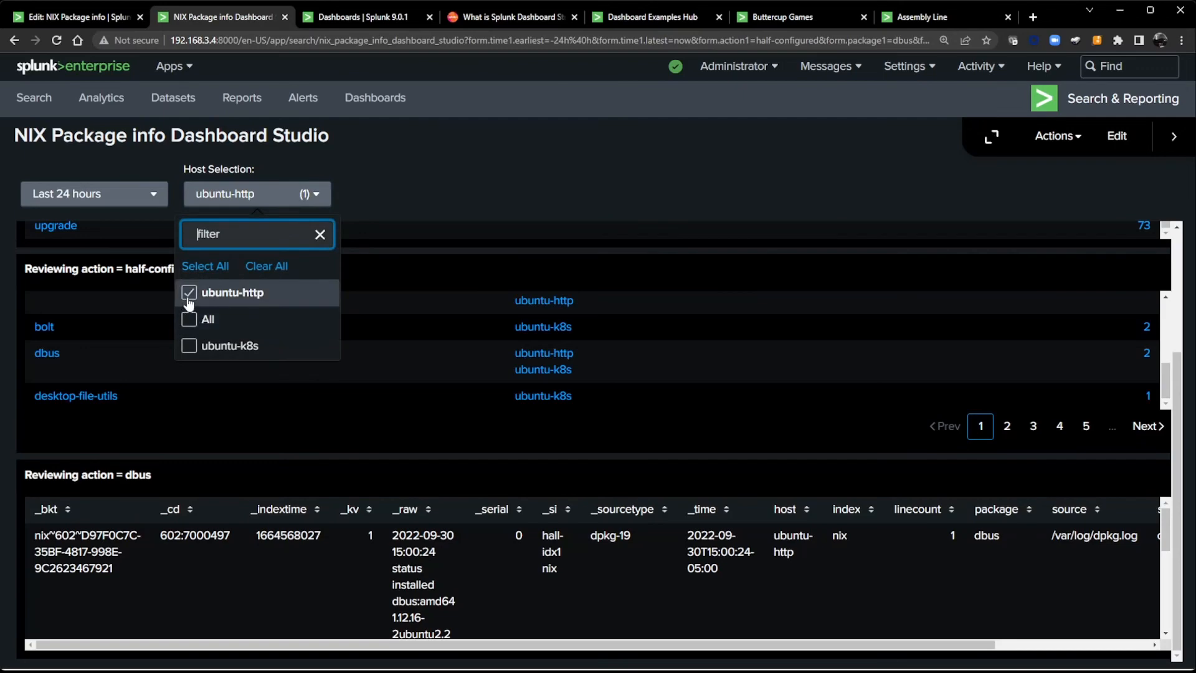
{"action": "left_click", "coordinate": [188, 319]}
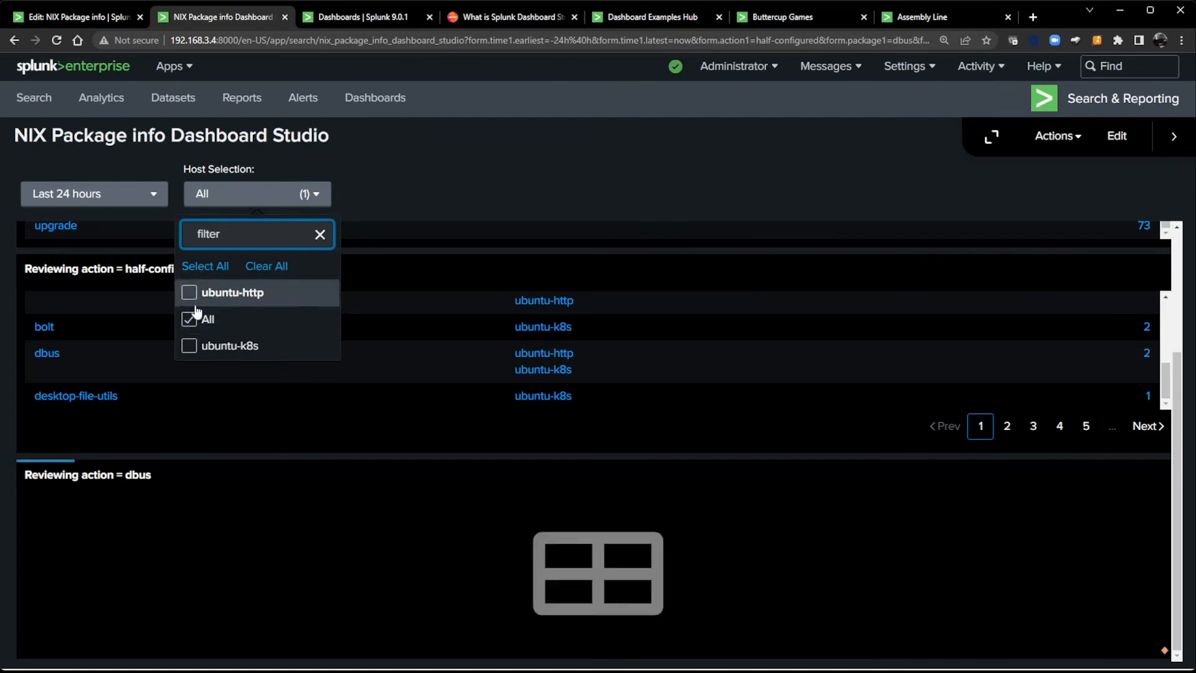
{"action": "left_click", "coordinate": [188, 346]}
{"action": "left_click", "coordinate": [565, 178]}
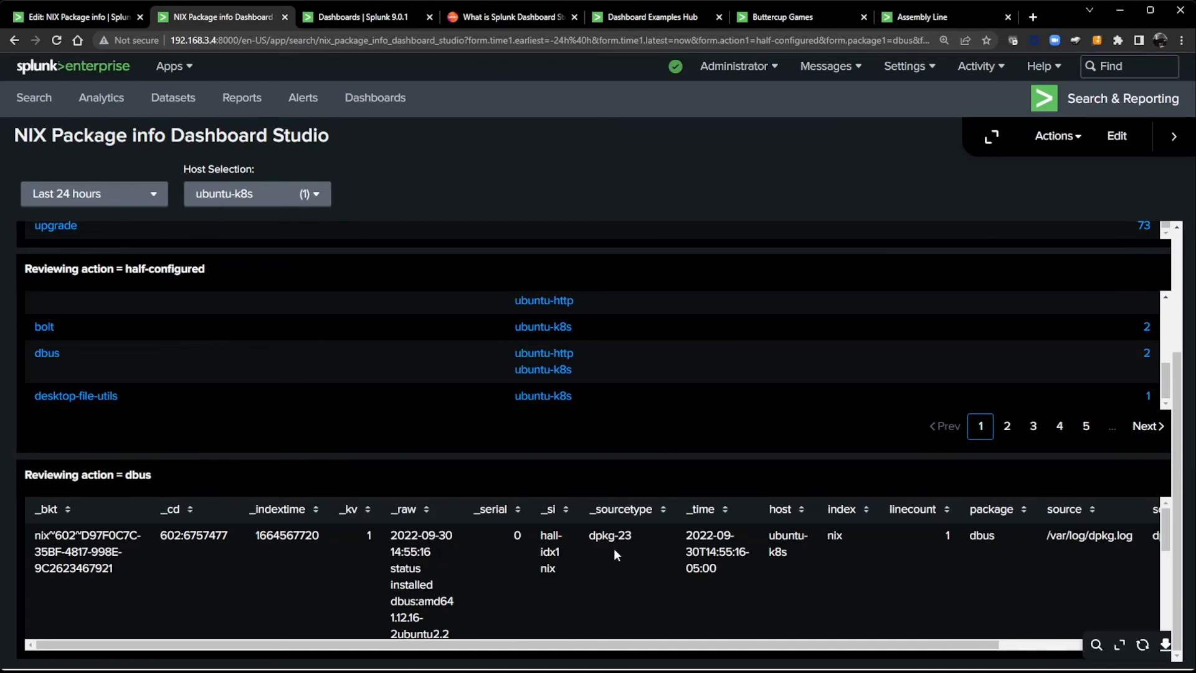
- Review the dashboard's action and package tables and the dbus log rows filtered to ubuntu-k8s
{"action": "scroll", "coordinate": [698, 460], "scroll_direction": "up", "scroll_amount": 3}
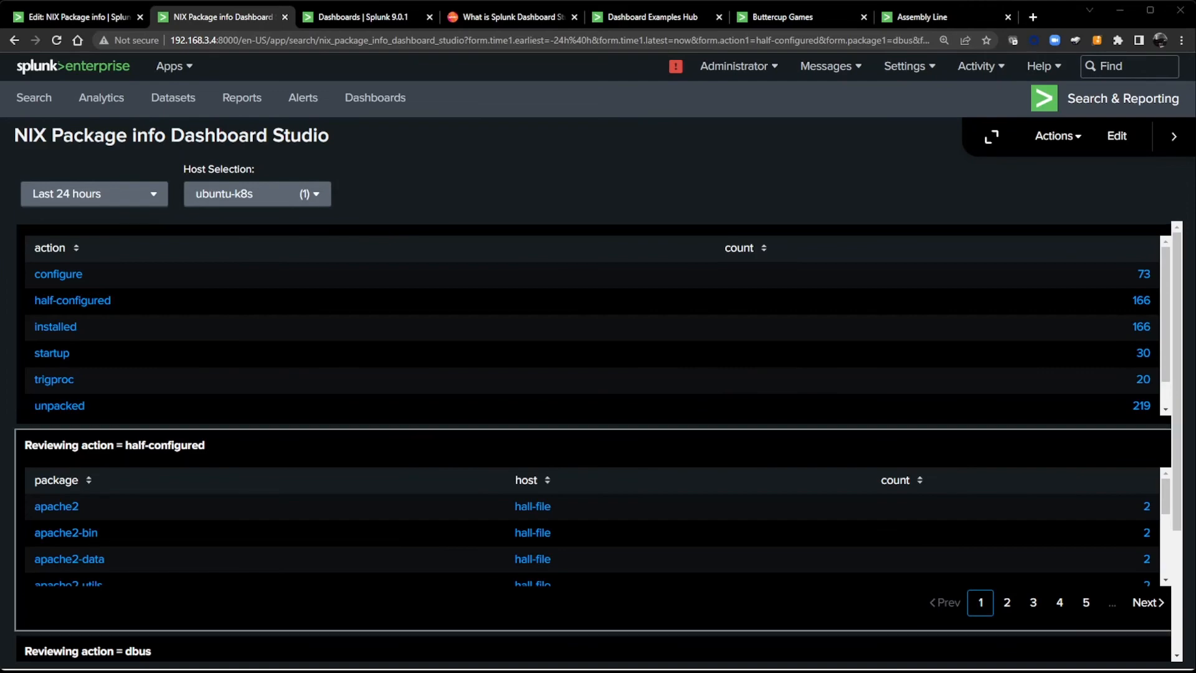
{"action": "scroll", "coordinate": [685, 535], "scroll_direction": "down", "scroll_amount": 4}
{"action": "scroll", "coordinate": [685, 535], "scroll_direction": "down", "scroll_amount": 3}
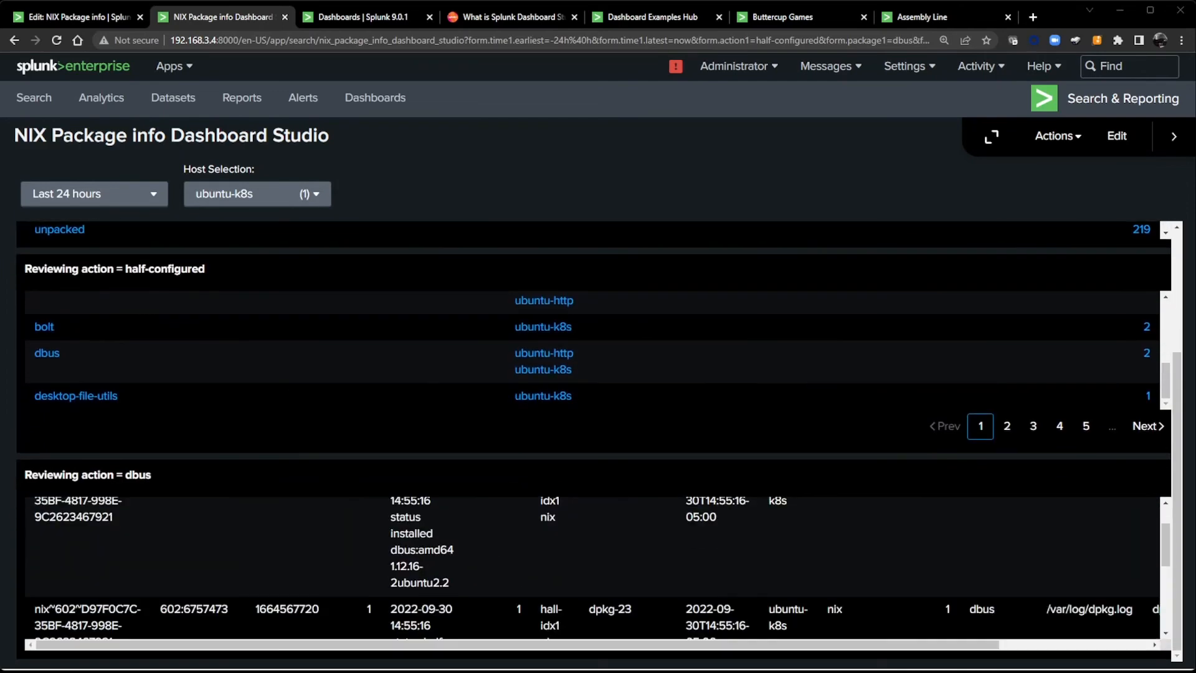
{"action": "scroll", "coordinate": [685, 536], "scroll_direction": "up", "scroll_amount": 1}
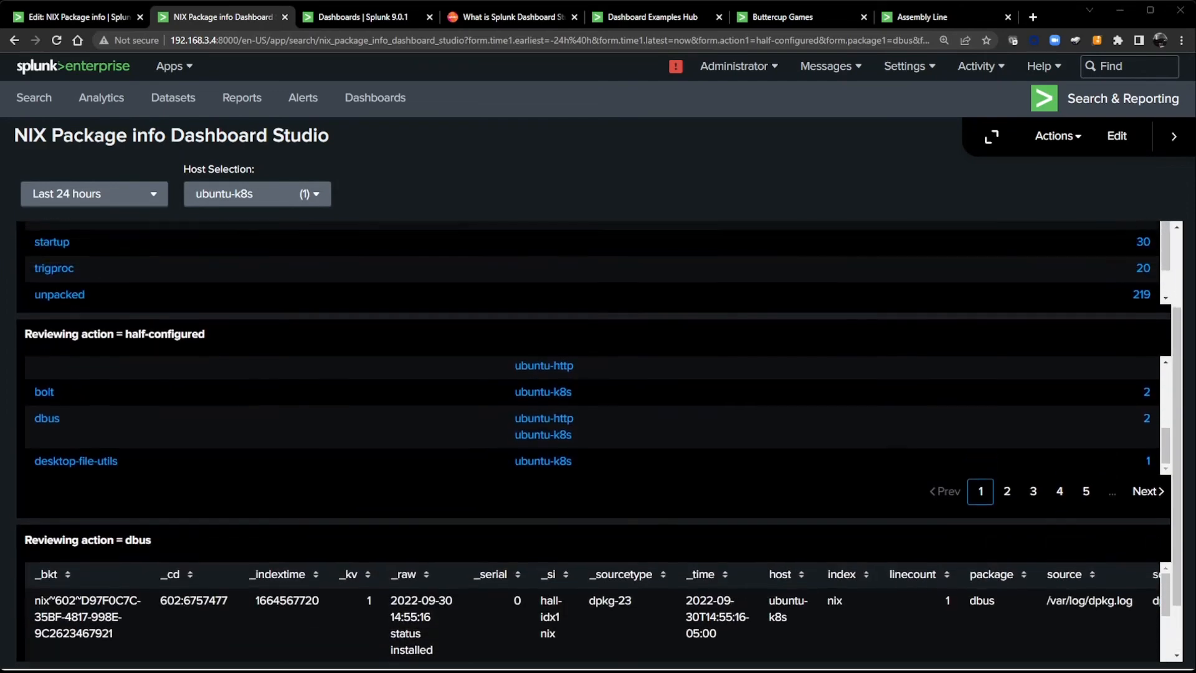
{"action": "scroll", "coordinate": [596, 612], "scroll_direction": "down", "scroll_amount": 3}
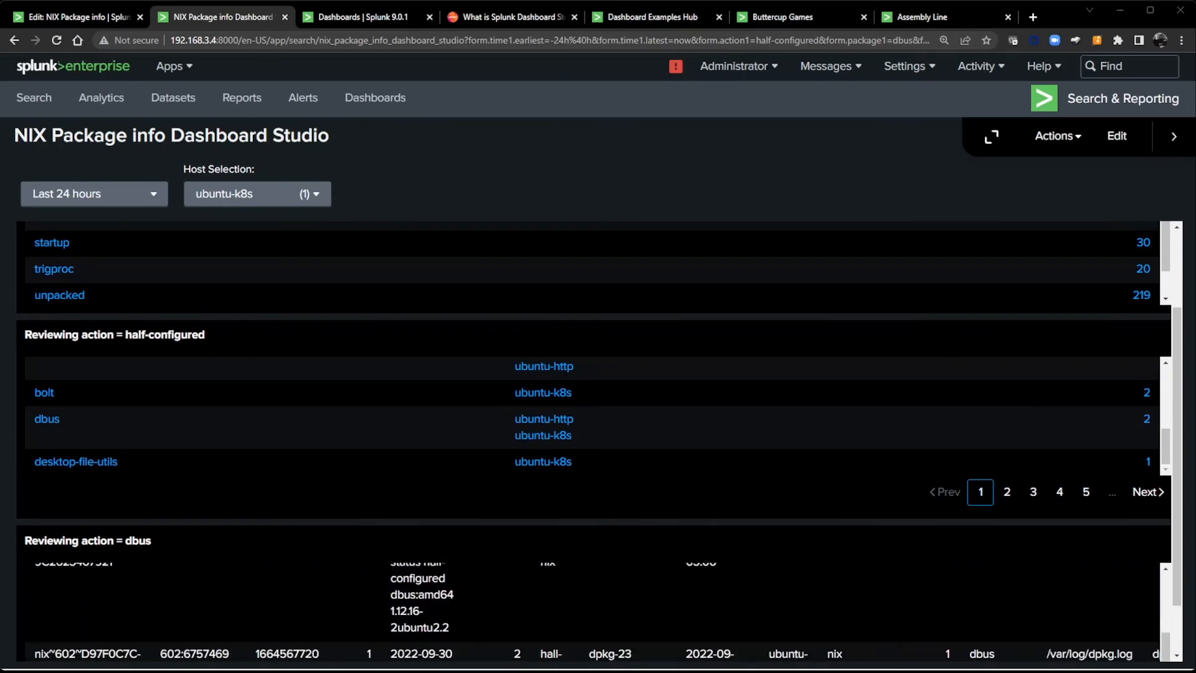
{"action": "scroll", "coordinate": [597, 613], "scroll_direction": "down", "scroll_amount": 1}
{"action": "scroll", "coordinate": [597, 579], "scroll_direction": "up", "scroll_amount": 3}
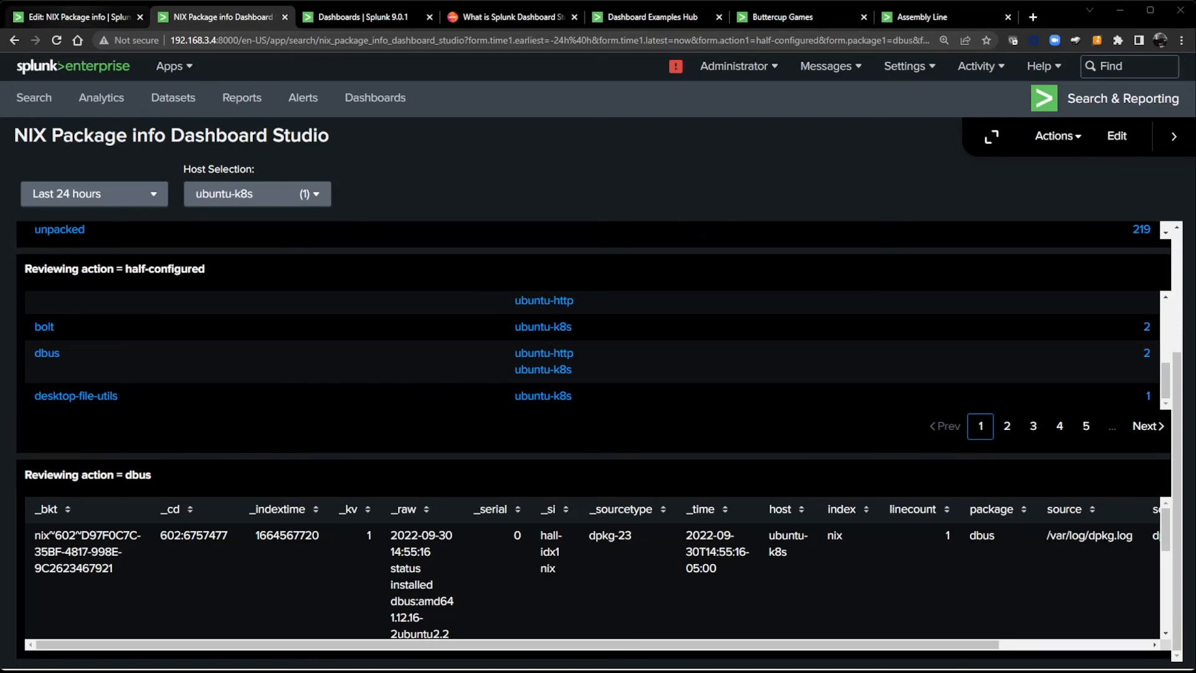
- In the classic NIX Package info dashboard, drill down into dbus, review its events panel, and open that panel's visualization choices
{"action": "left_click", "coordinate": [75, 18]}
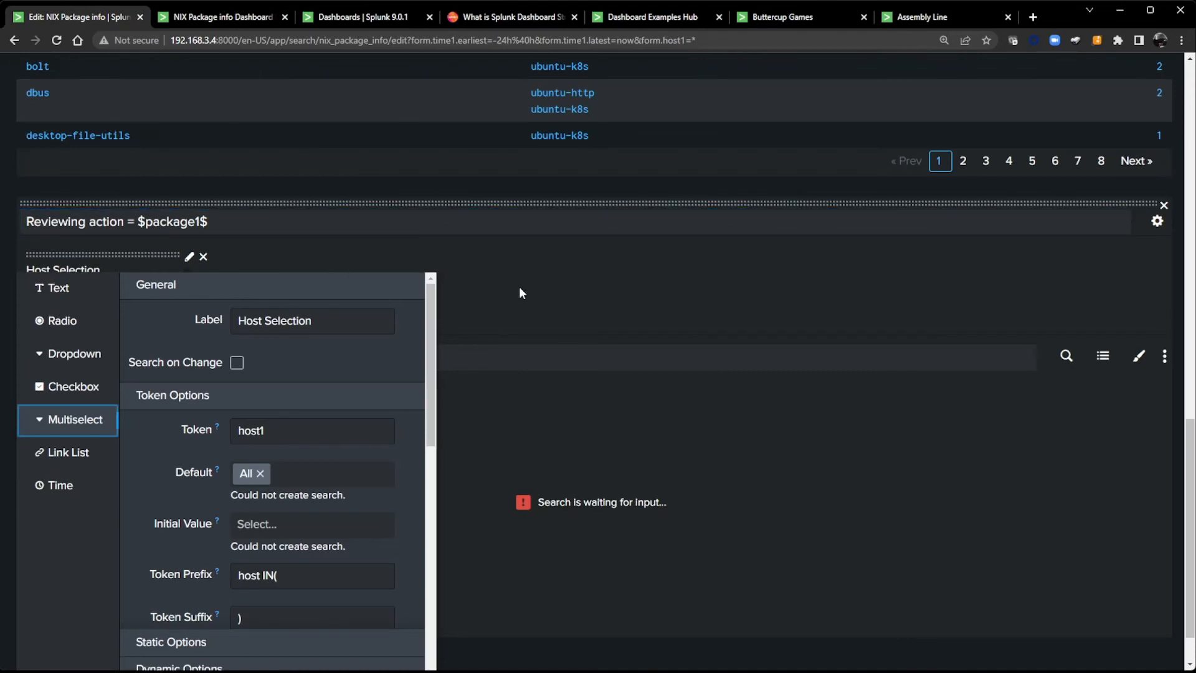
{"action": "left_click", "coordinate": [562, 277]}
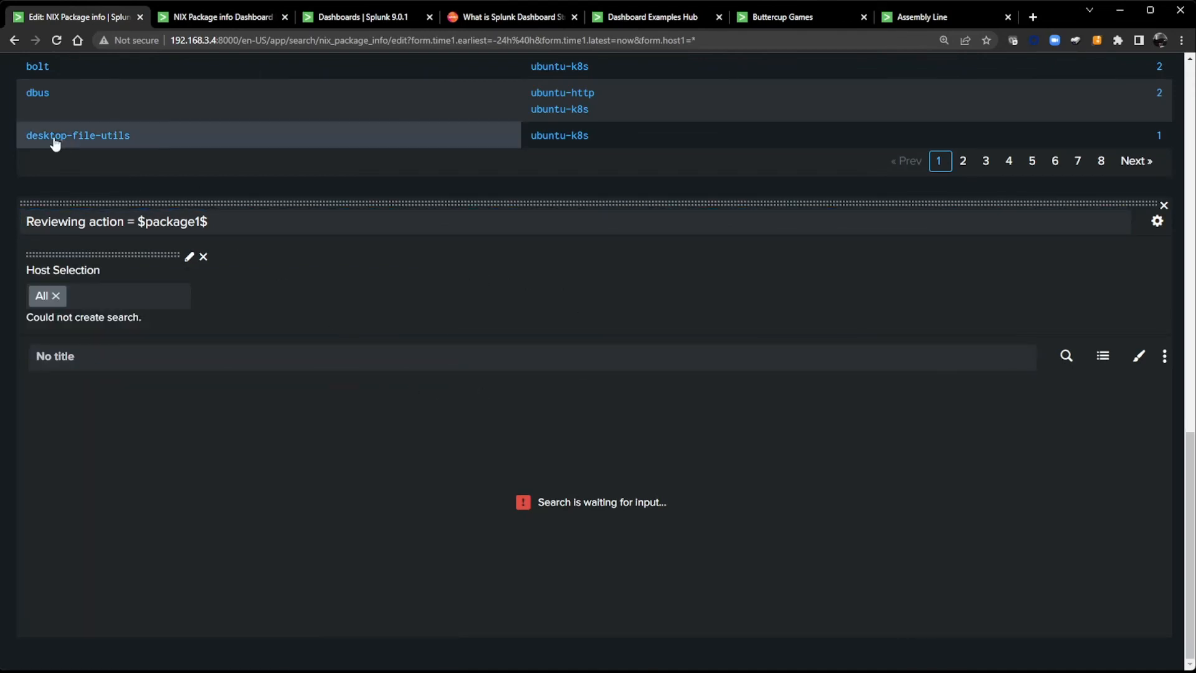
{"action": "left_click", "coordinate": [42, 109]}
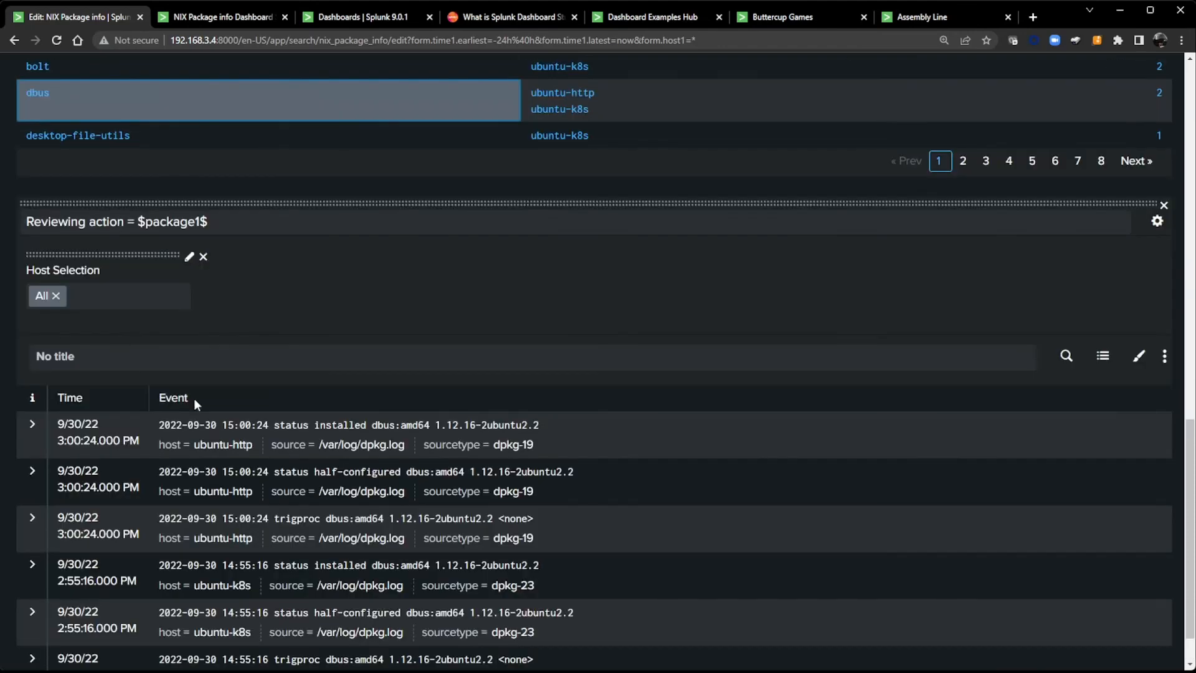
{"action": "scroll", "coordinate": [298, 489], "scroll_direction": "down", "scroll_amount": 1}
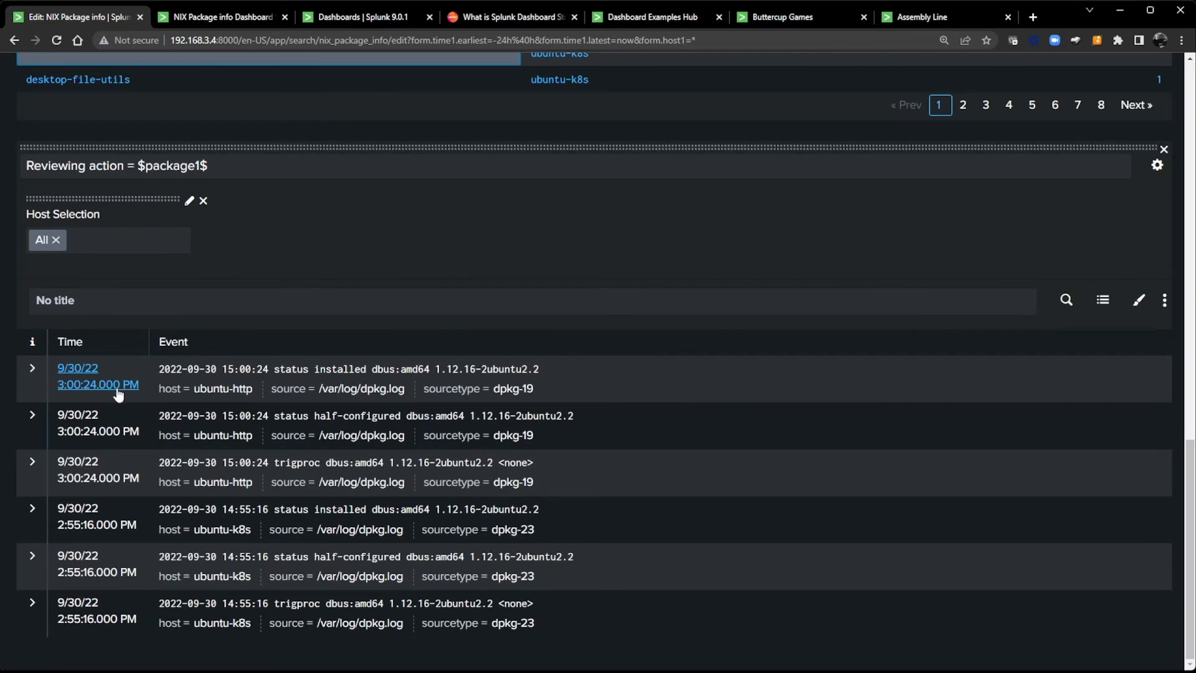
{"action": "left_click", "coordinate": [1103, 301]}
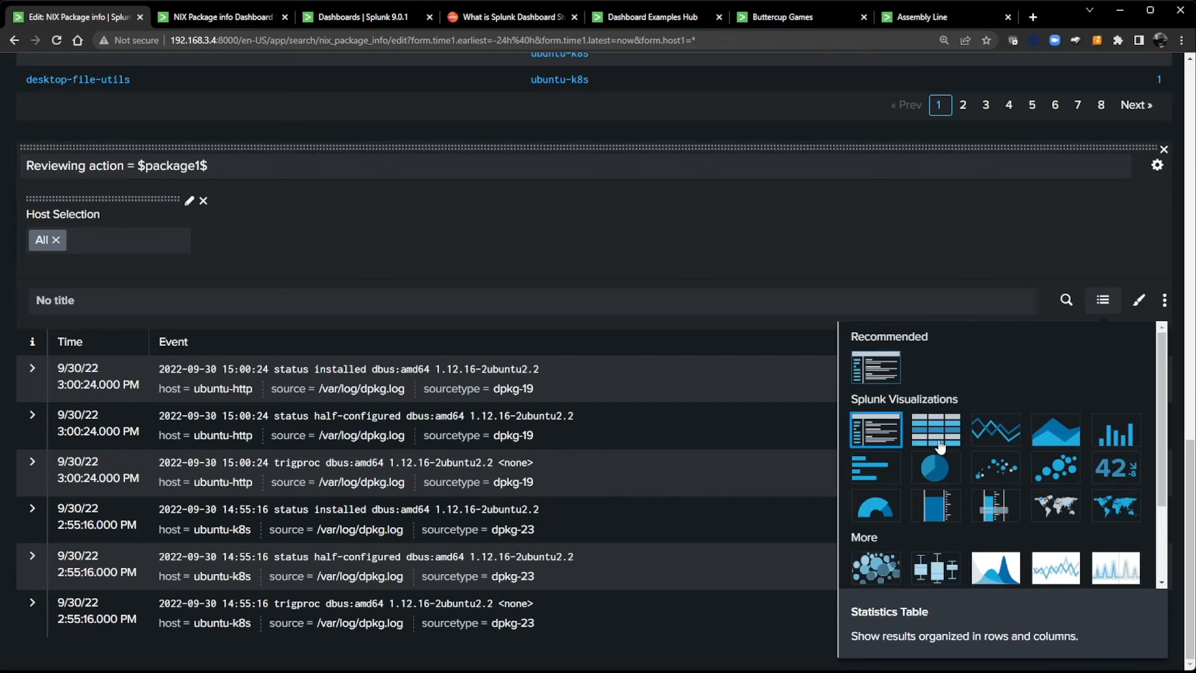
- Append "| table host _raw" to the package_logs search in the Dashboard Studio version, and compare the dbus table with the classic events panel
{"action": "left_click", "coordinate": [226, 21]}
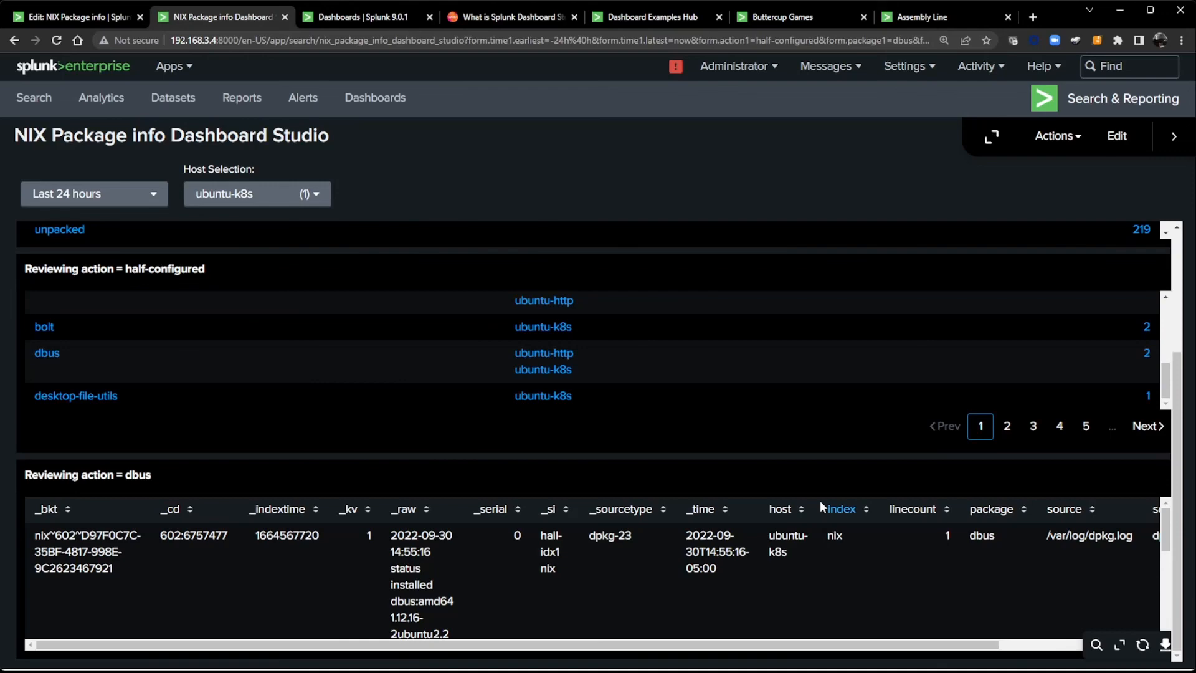
{"action": "left_click", "coordinate": [1115, 139]}
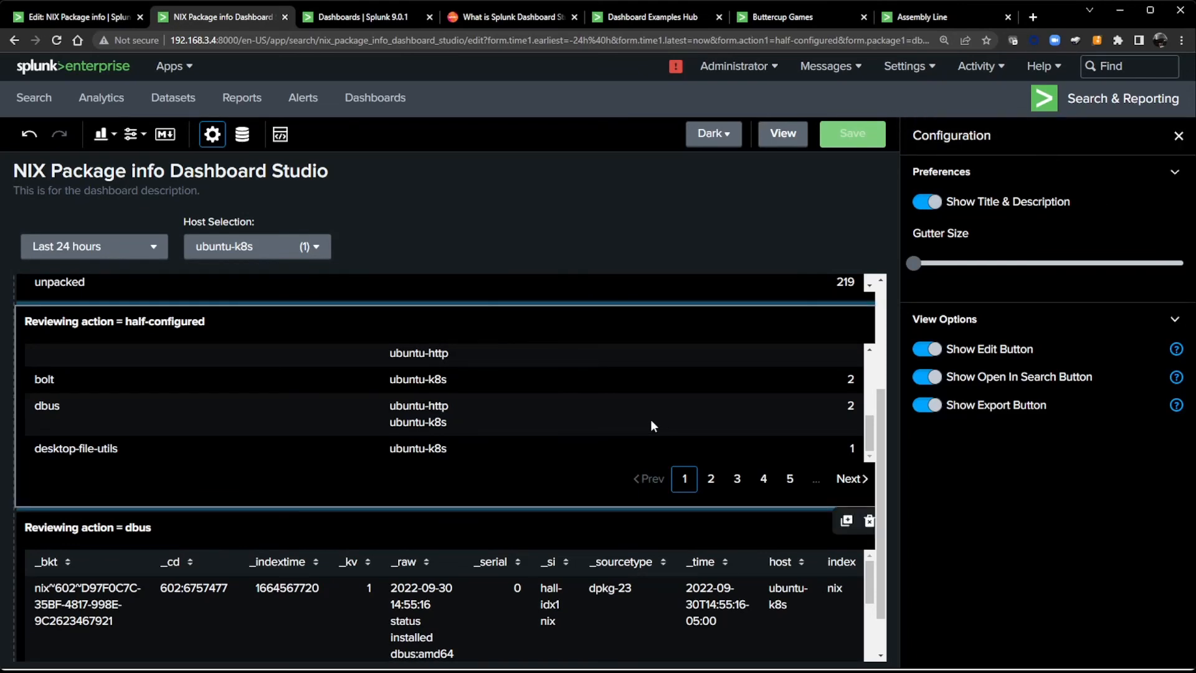
{"action": "scroll", "coordinate": [609, 387], "scroll_direction": "down", "scroll_amount": 1}
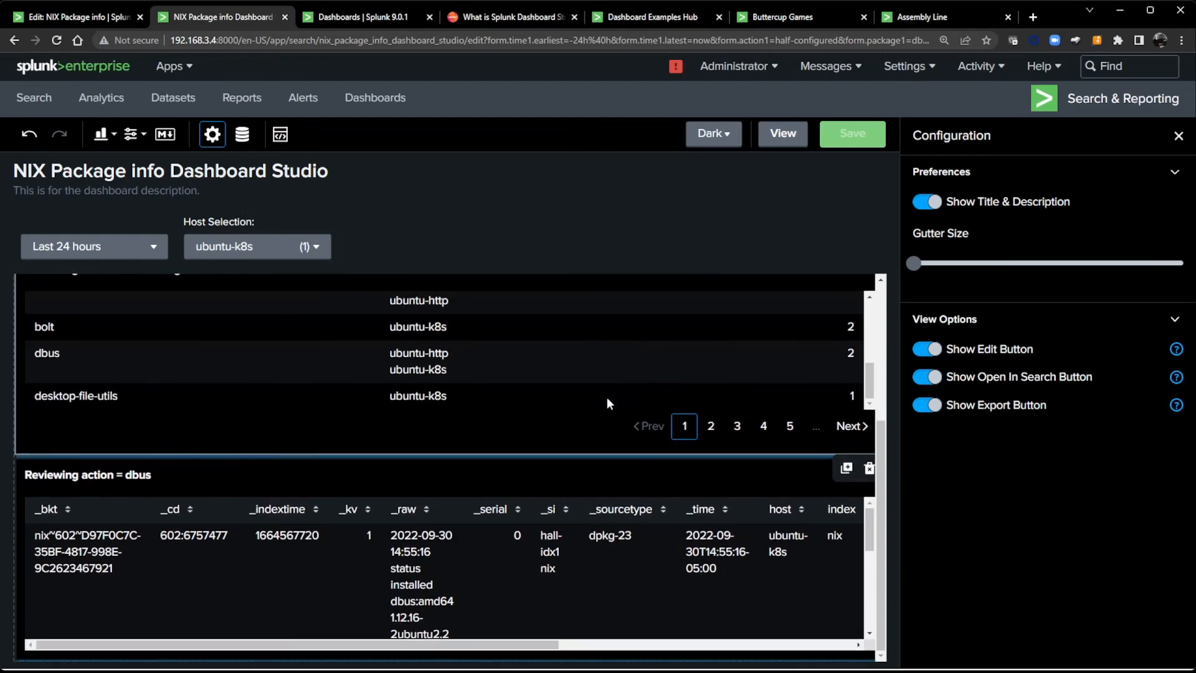
{"action": "left_click", "coordinate": [618, 487]}
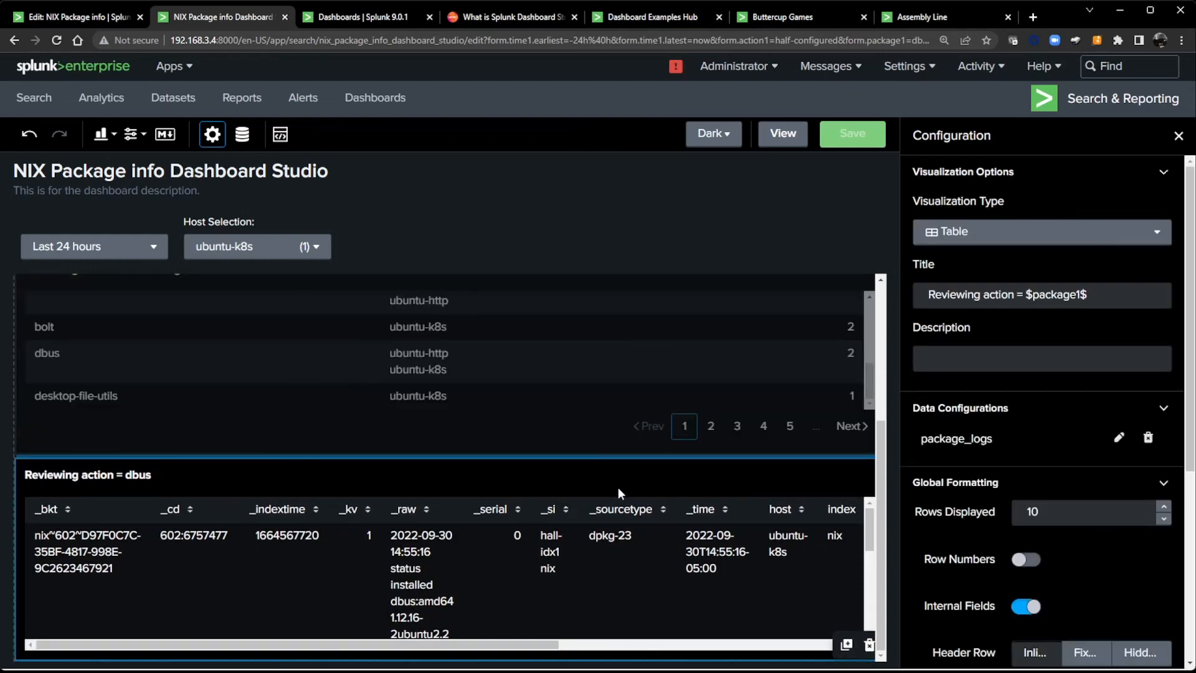
{"action": "left_click", "coordinate": [1119, 440]}
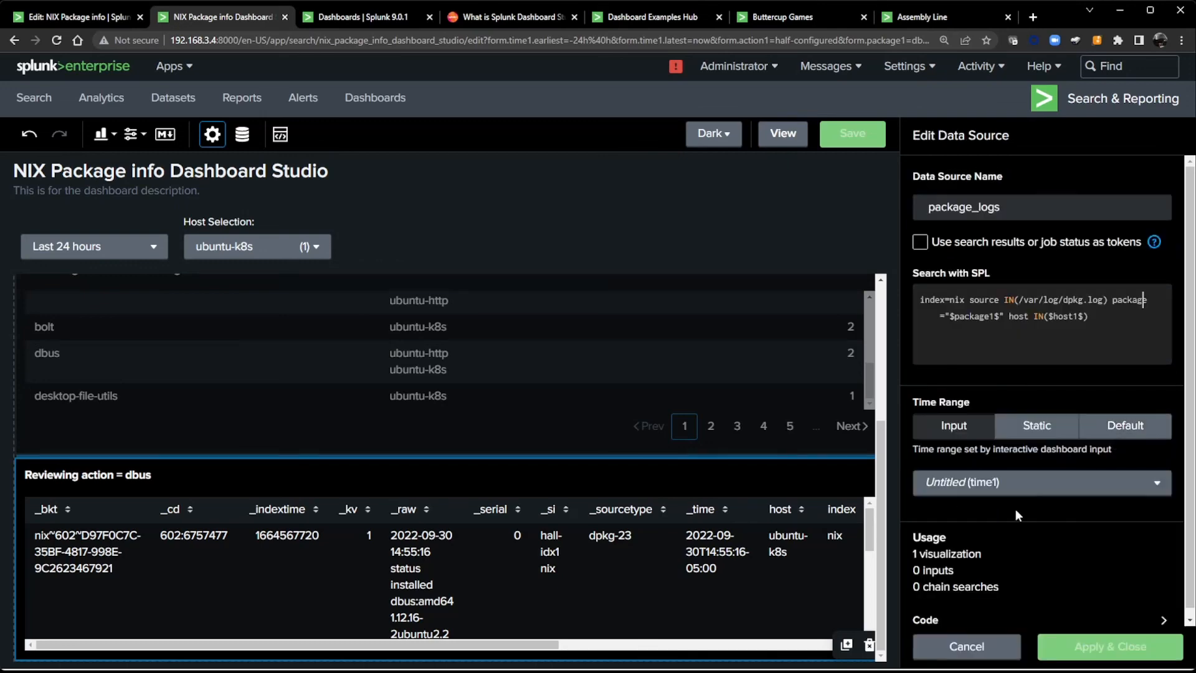
{"action": "left_click", "coordinate": [1120, 318]}
{"action": "key", "text": "Return"}
{"action": "type", "text": "| tabl"}
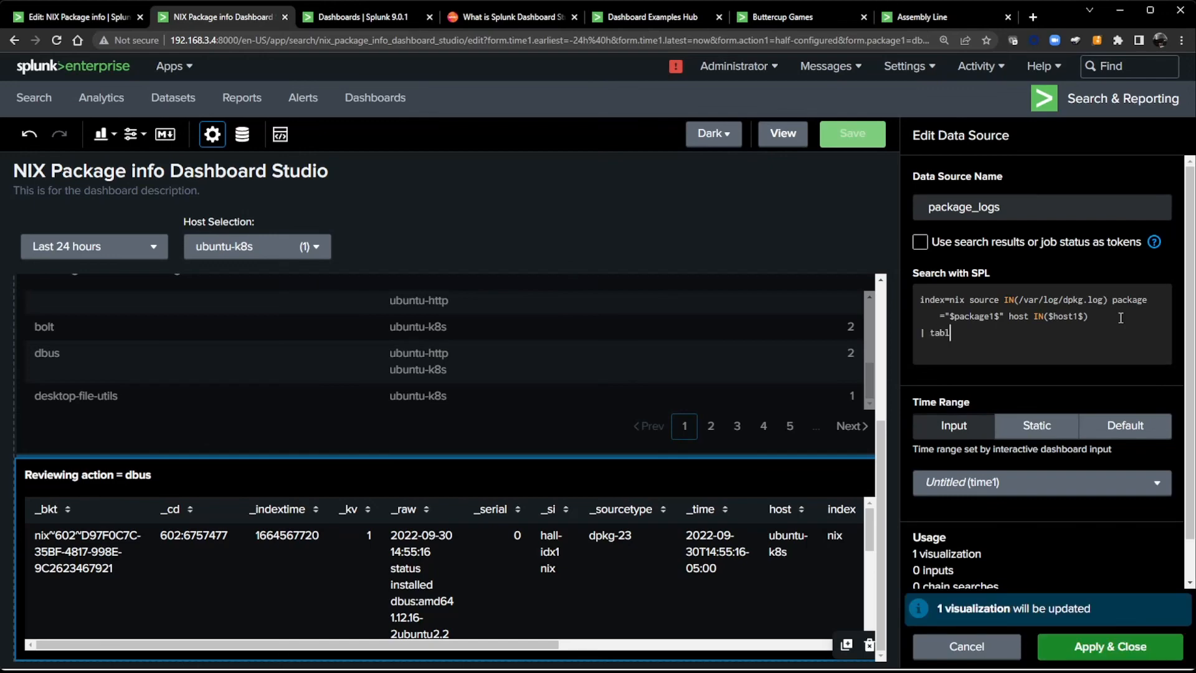
{"action": "type", "text": "e host _raw"}
{"action": "left_click", "coordinate": [1094, 652]}
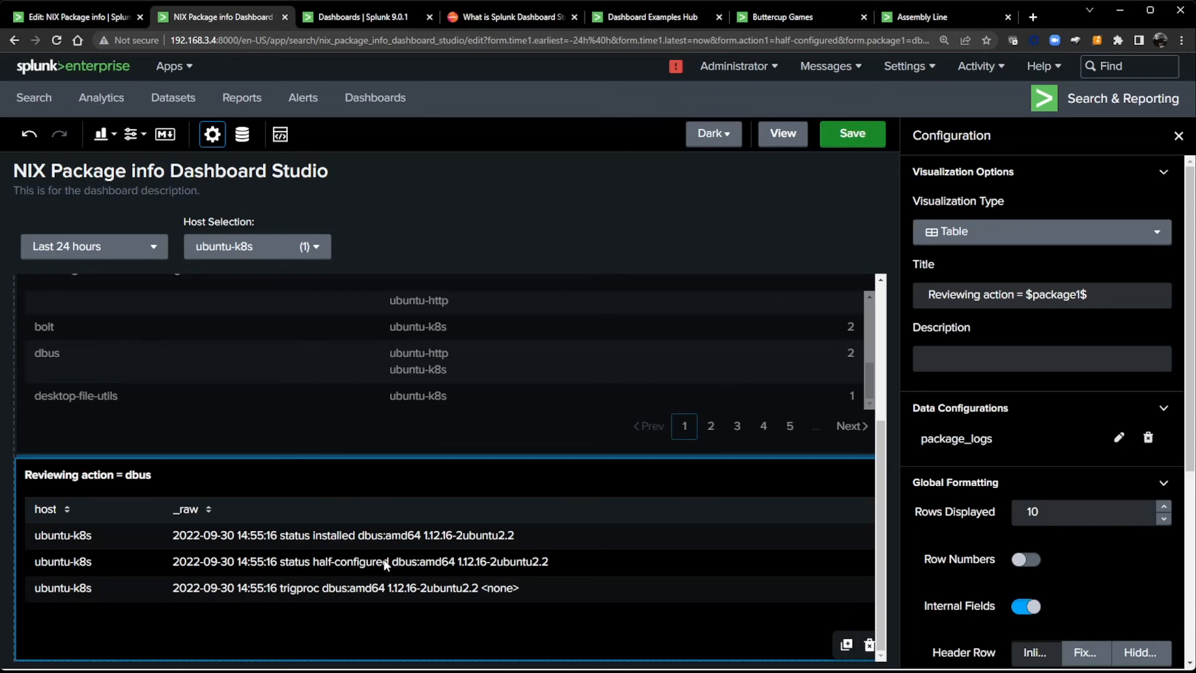
{"action": "left_click", "coordinate": [51, 19]}
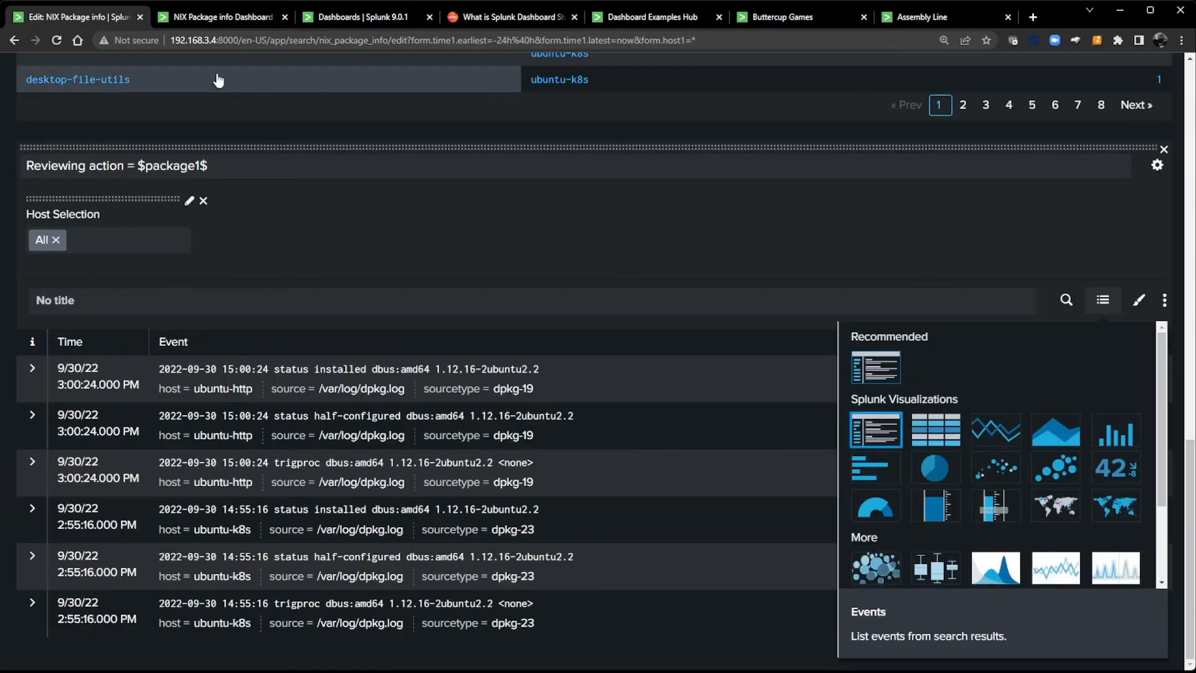
{"action": "left_click", "coordinate": [214, 17]}
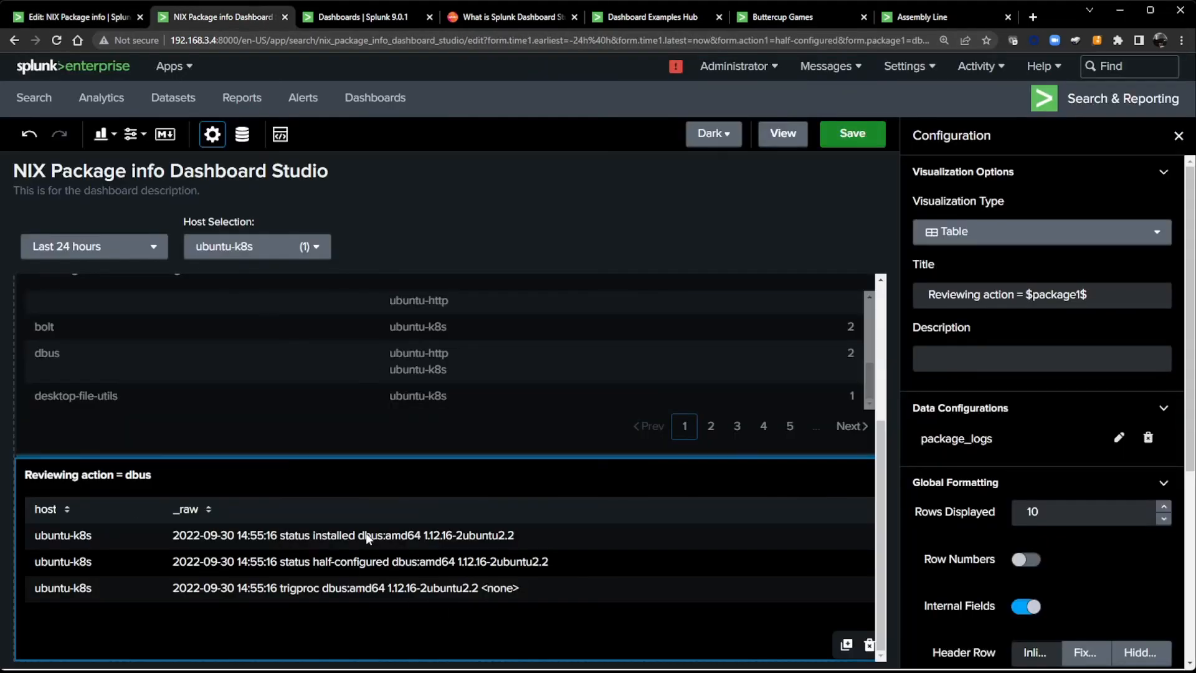